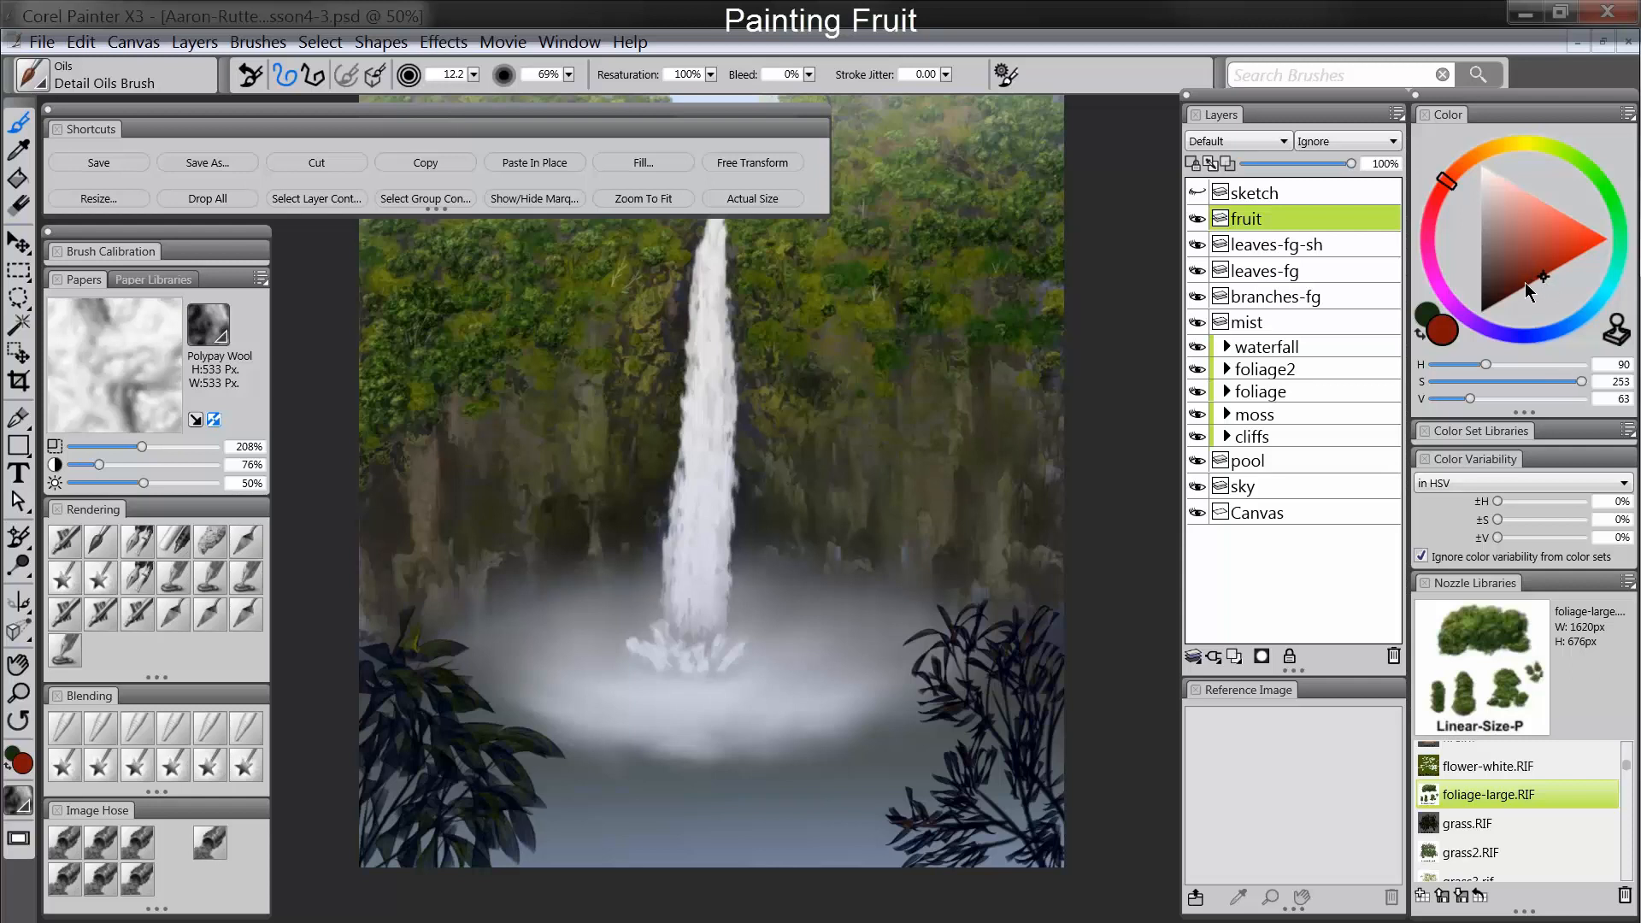
Step: Paint small dark red fruits over the foreground bush beside the pool with the Detail Oils Brush at size 11.7
click(1536, 278)
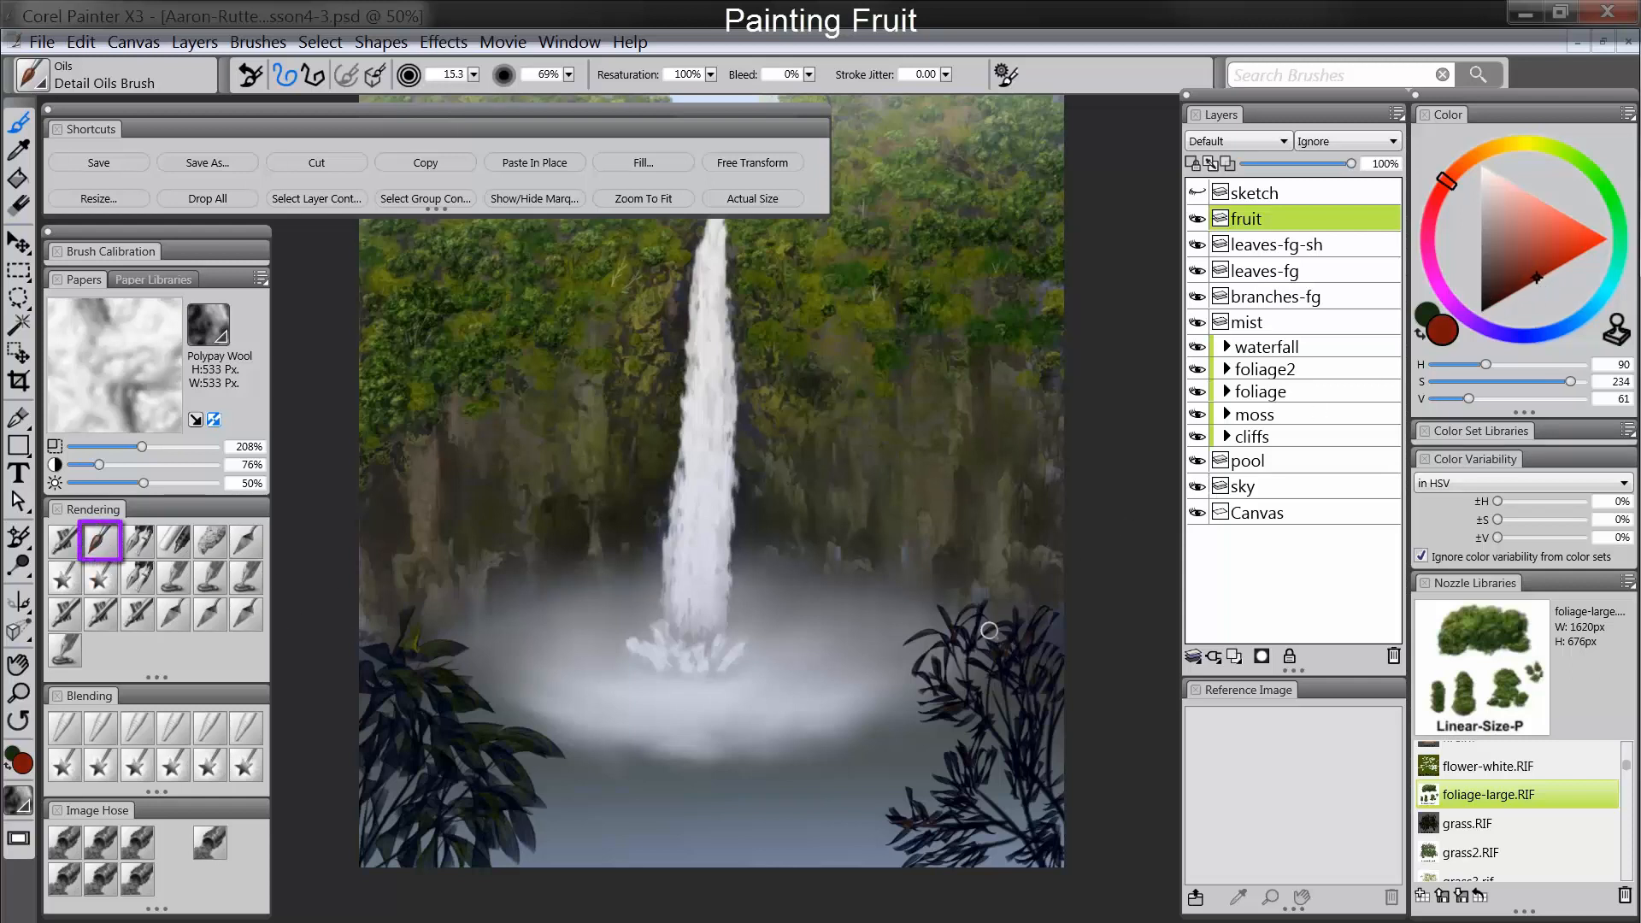
key(bracketleft)
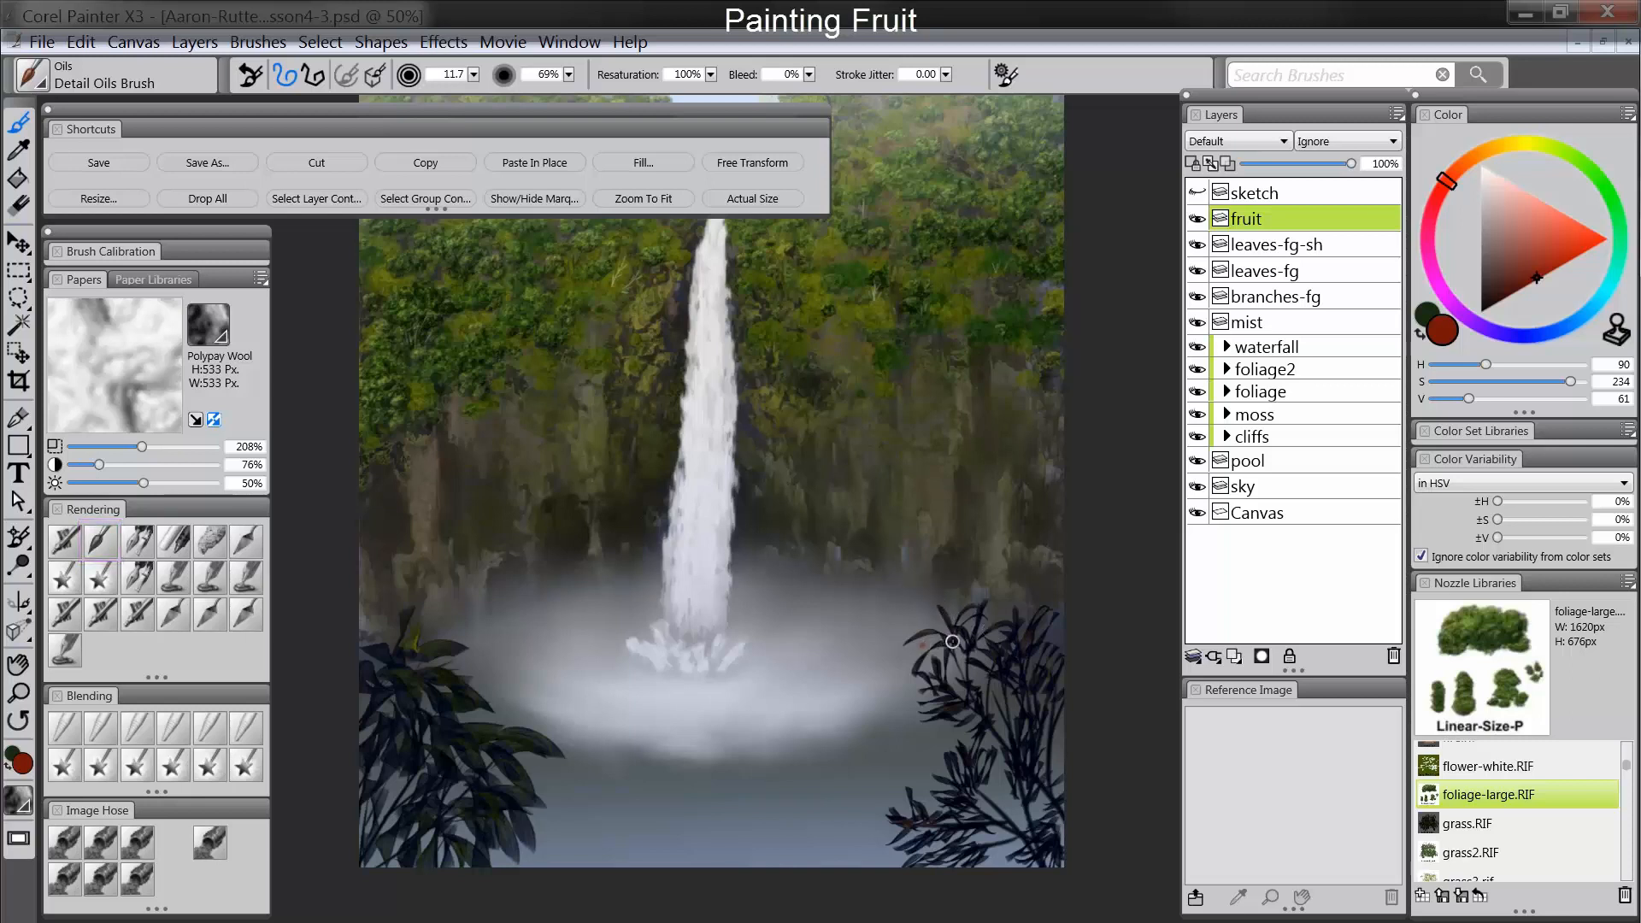
click(940, 706)
click(1005, 656)
click(948, 797)
click(904, 822)
click(950, 836)
Step: Sample a pale blue-grey from the mist's lower edge as the paint color for the fruit
click(1490, 198)
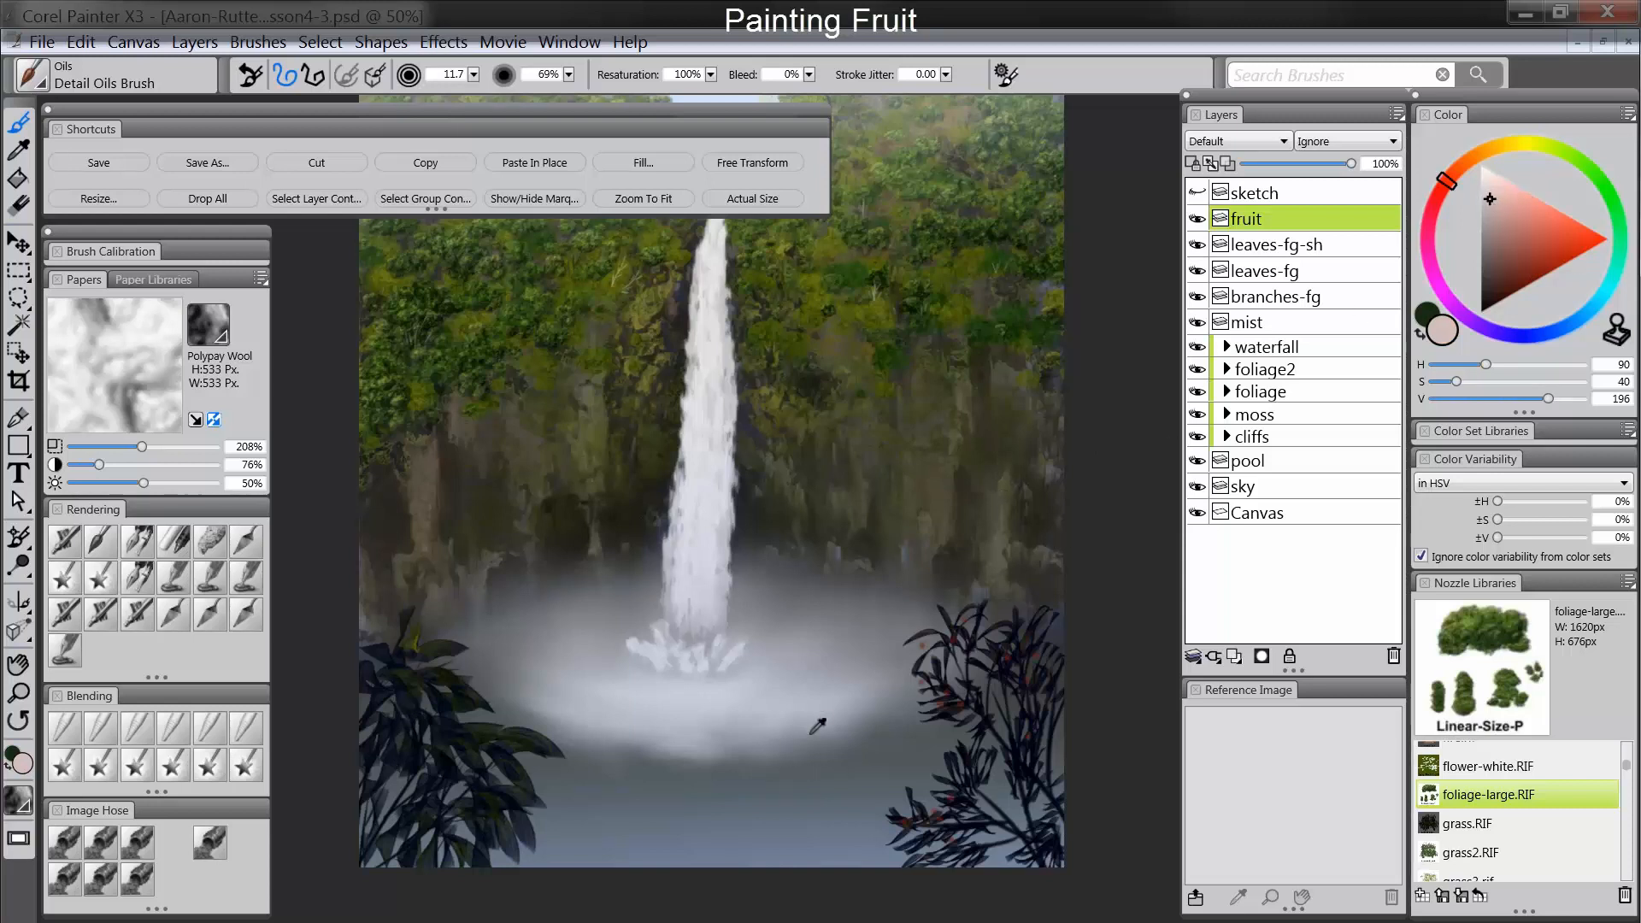
alt+click(834, 714)
alt+click(833, 731)
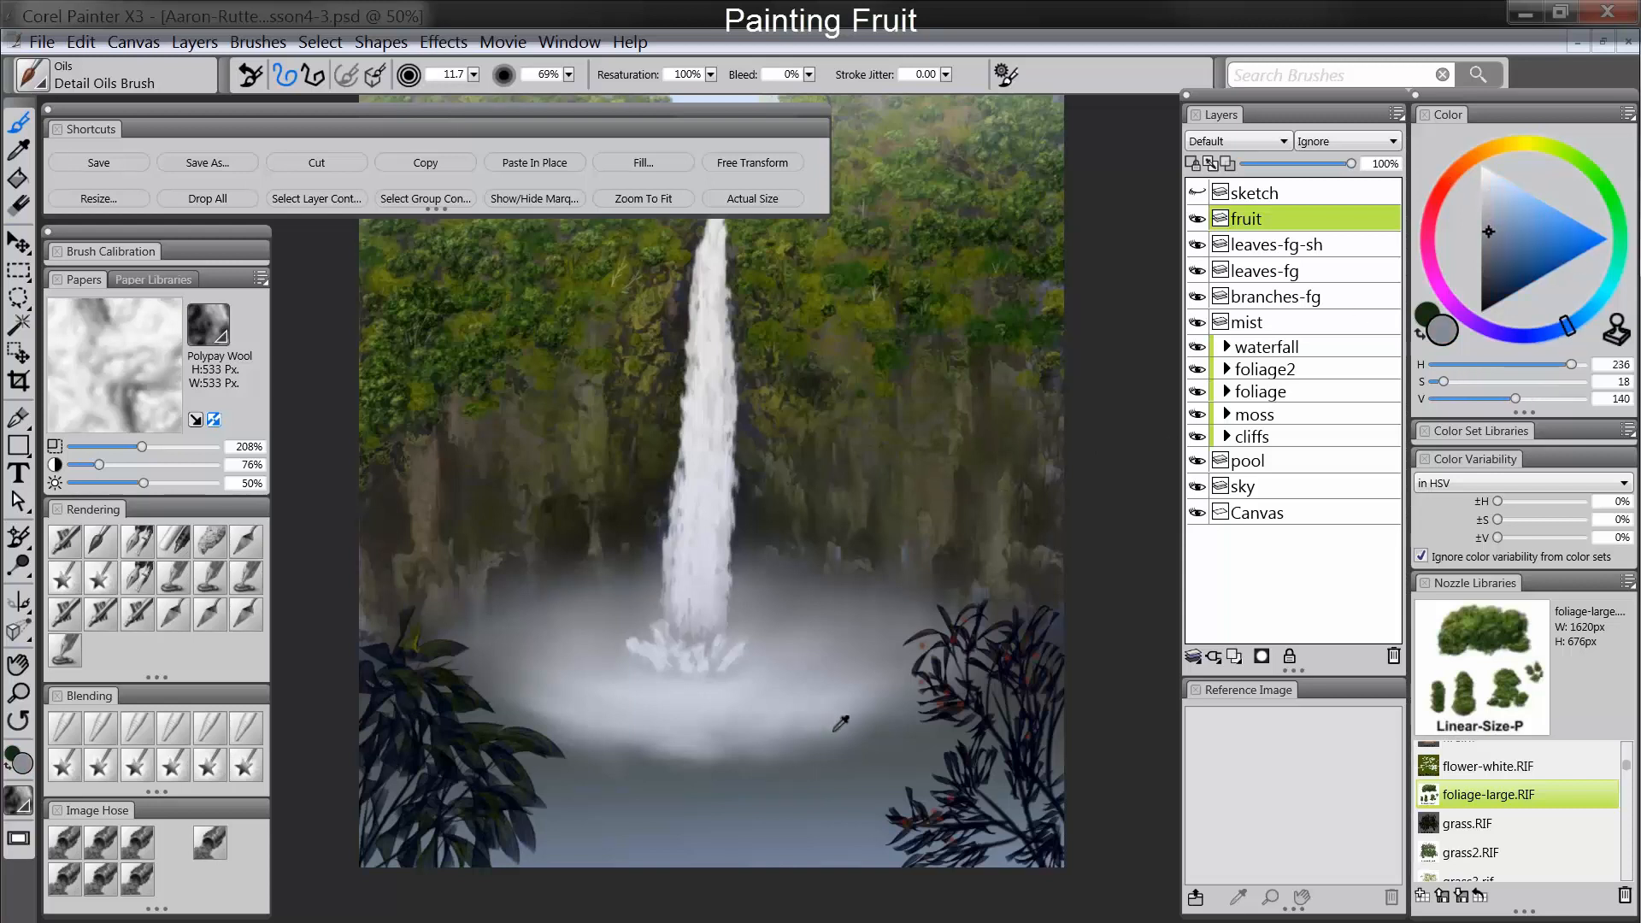
alt+click(837, 716)
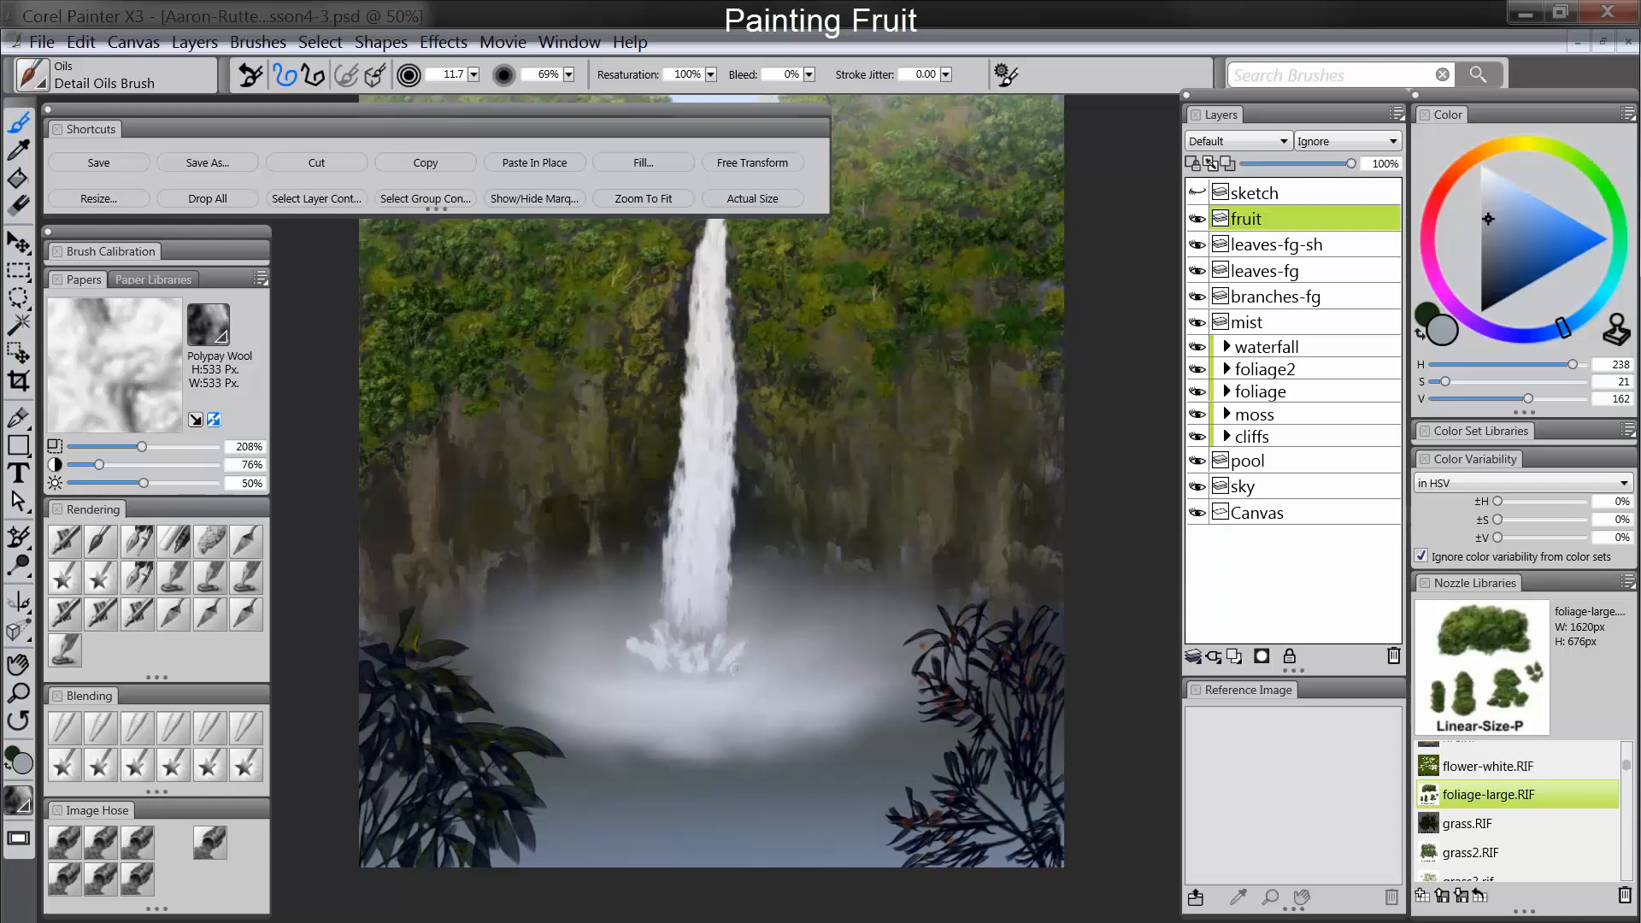
Step: Preserve the fruit layer's transparency and shade the fruit in very dark blue with the Digital Airbrush at size 78.4
click(1192, 163)
drag(1495, 300, 1497, 300)
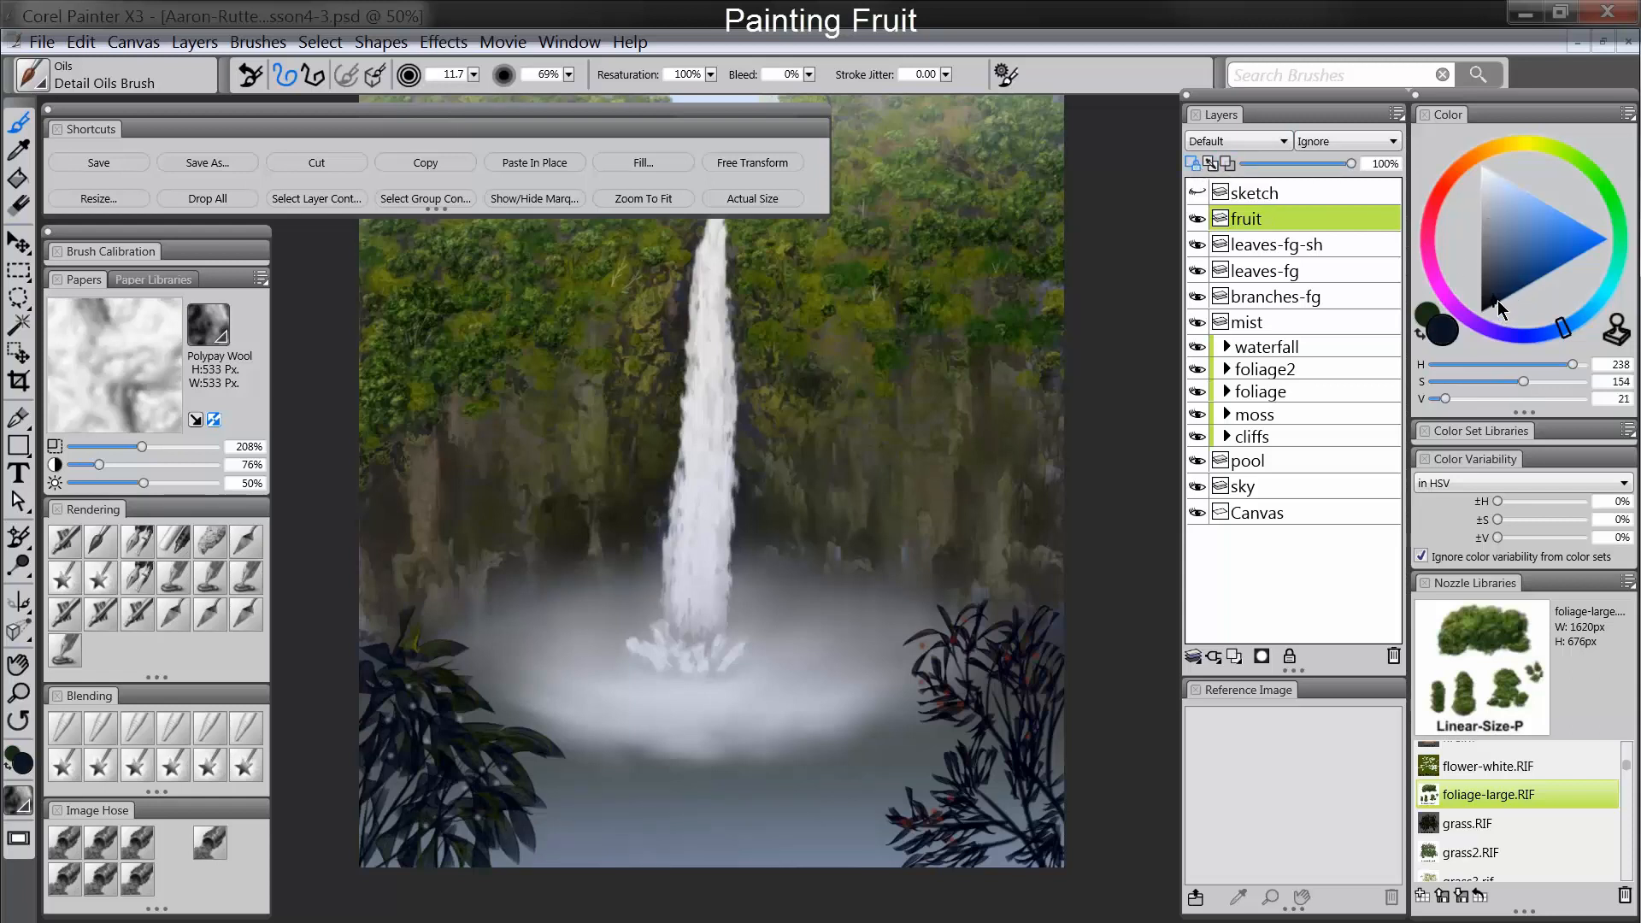
click(63, 547)
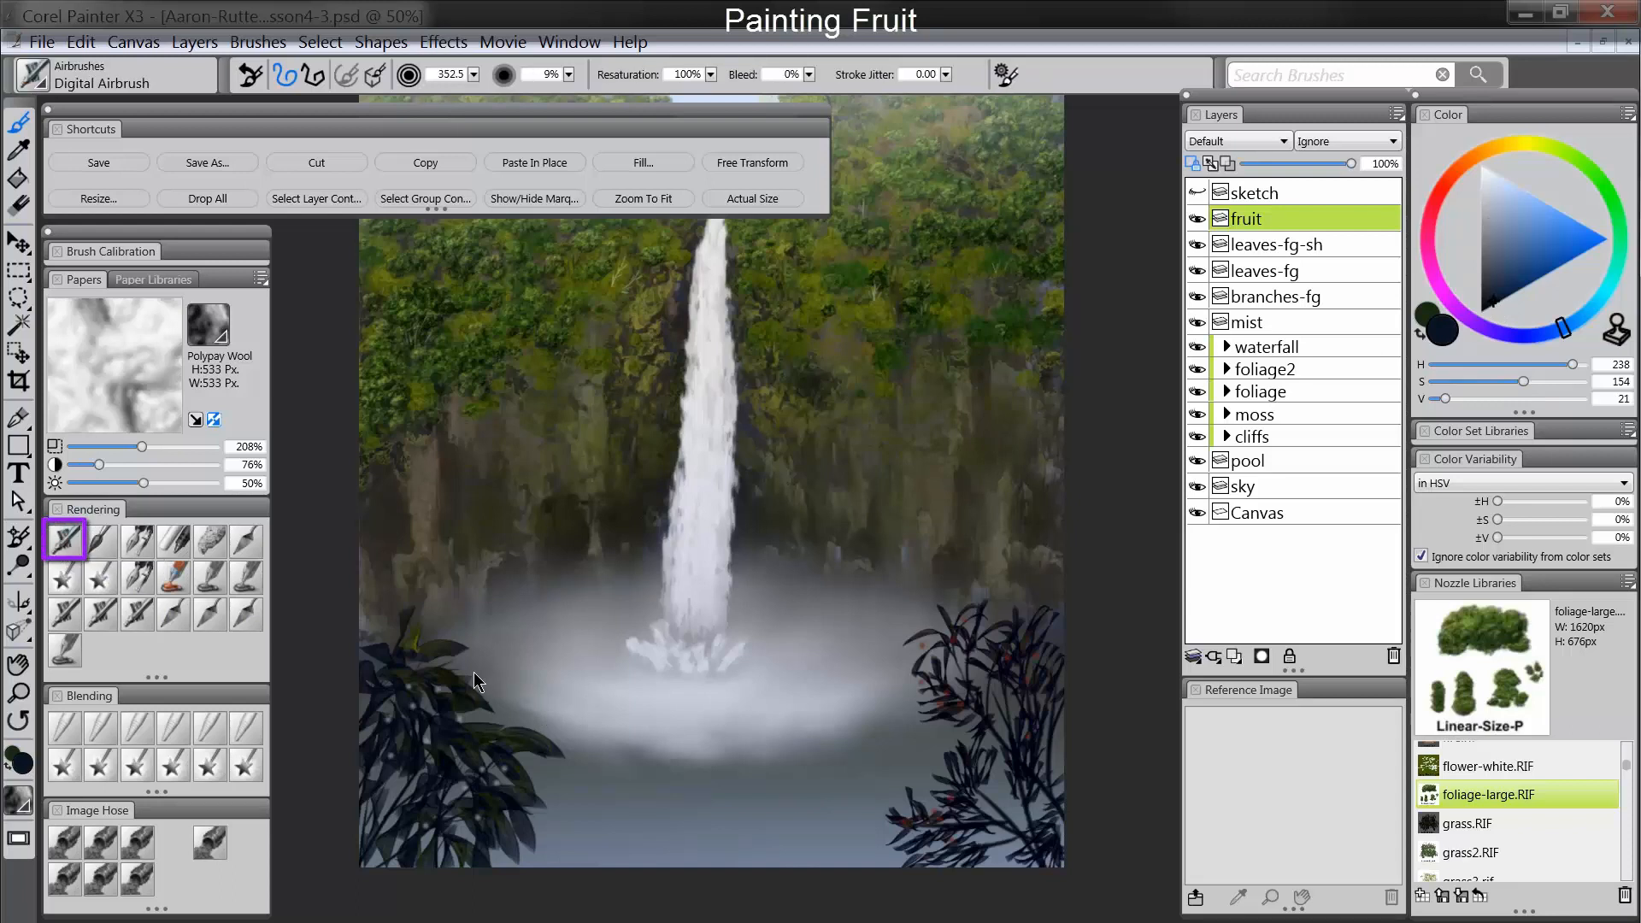
drag(474, 658, 457, 680)
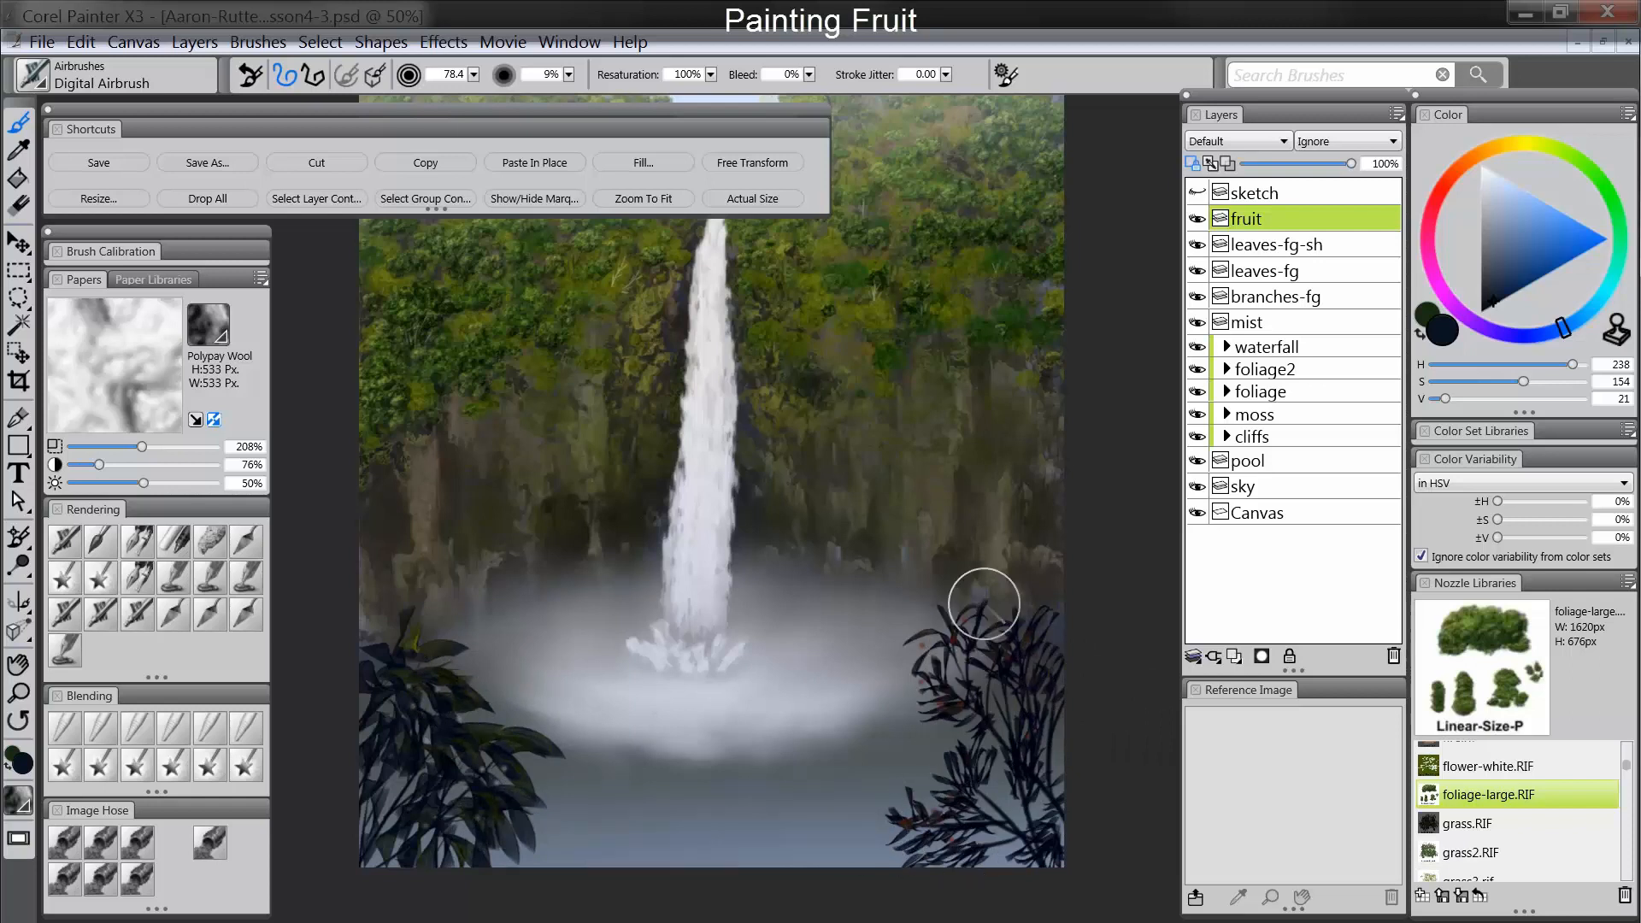
Step: Airbrush bright orange-red accents onto the fruit at size 13.4, plus pale blue highlights
click(1452, 177)
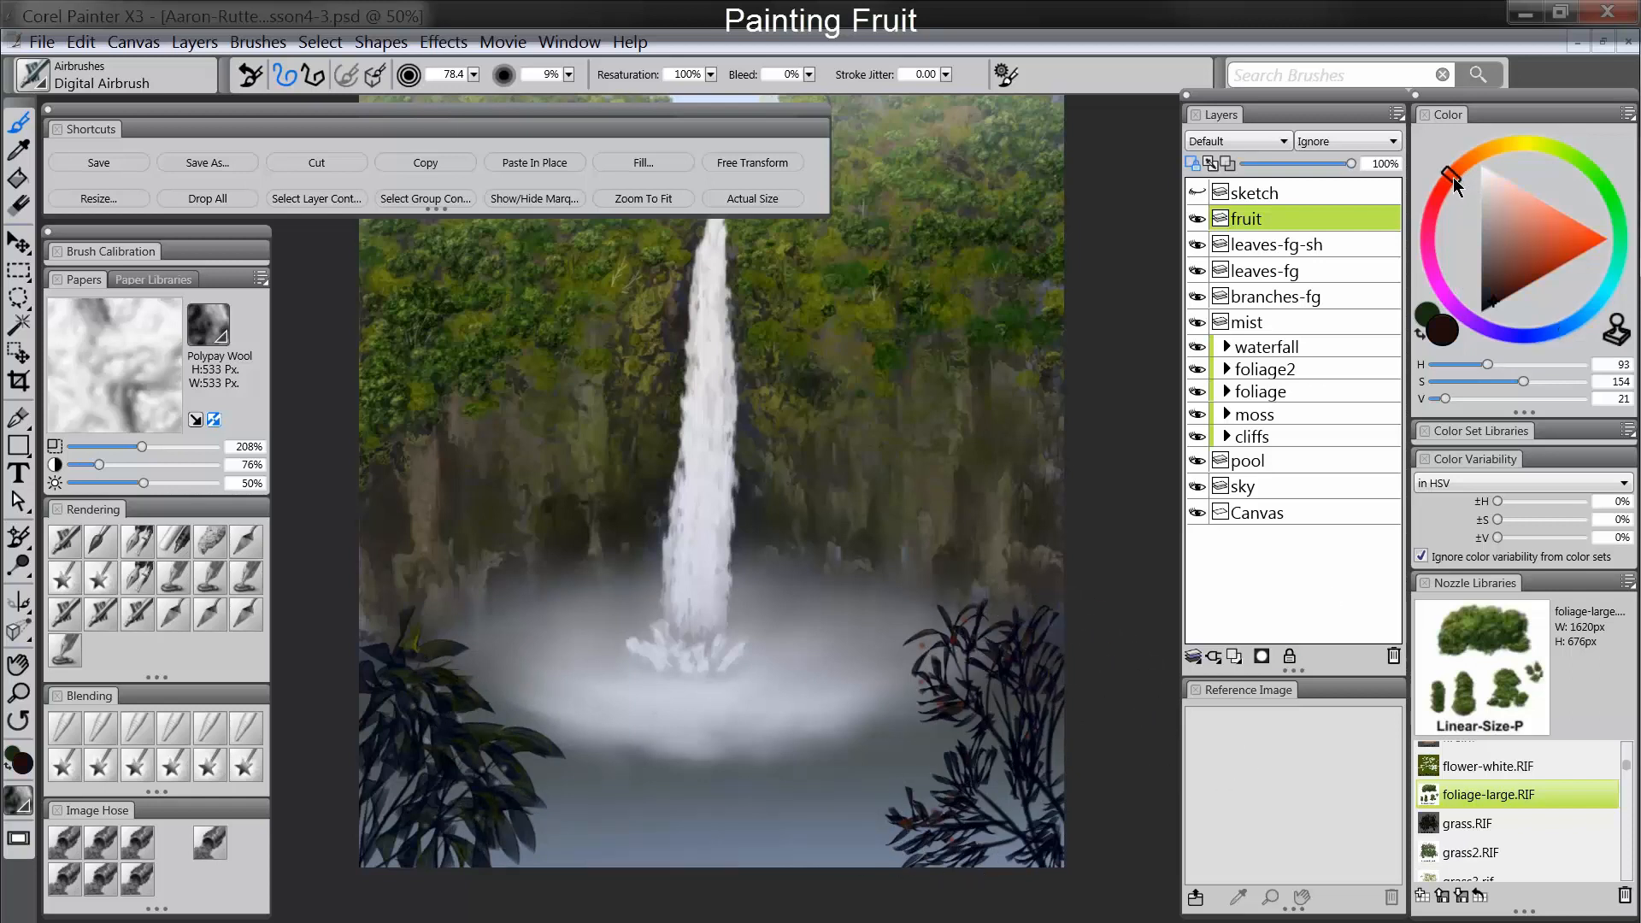
click(1576, 258)
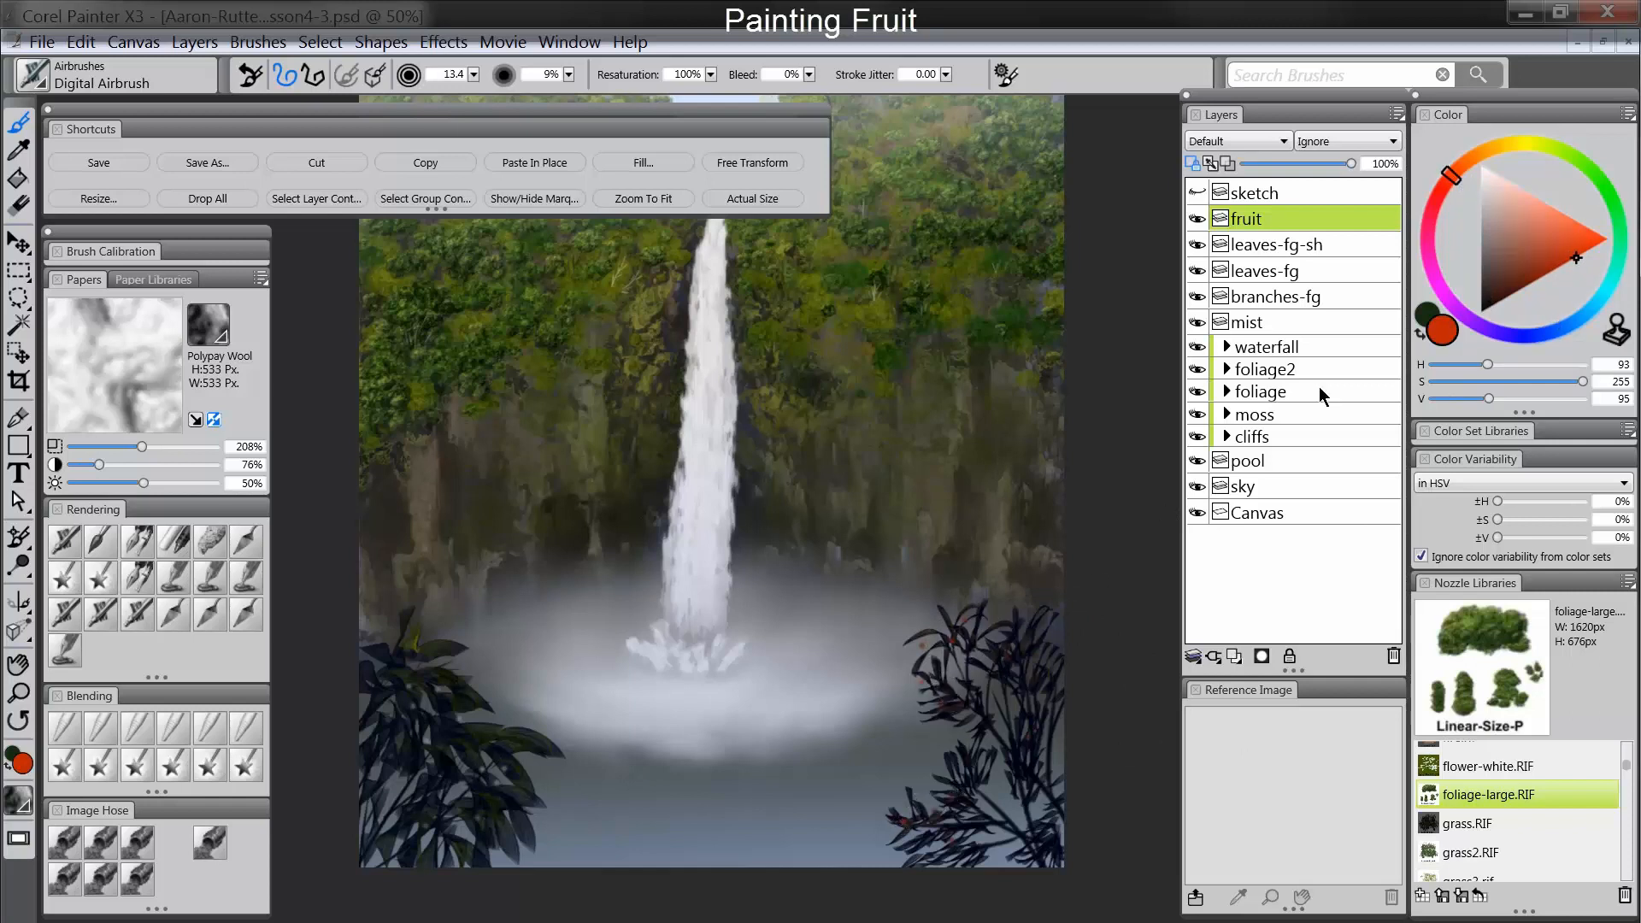
click(1491, 205)
click(1544, 335)
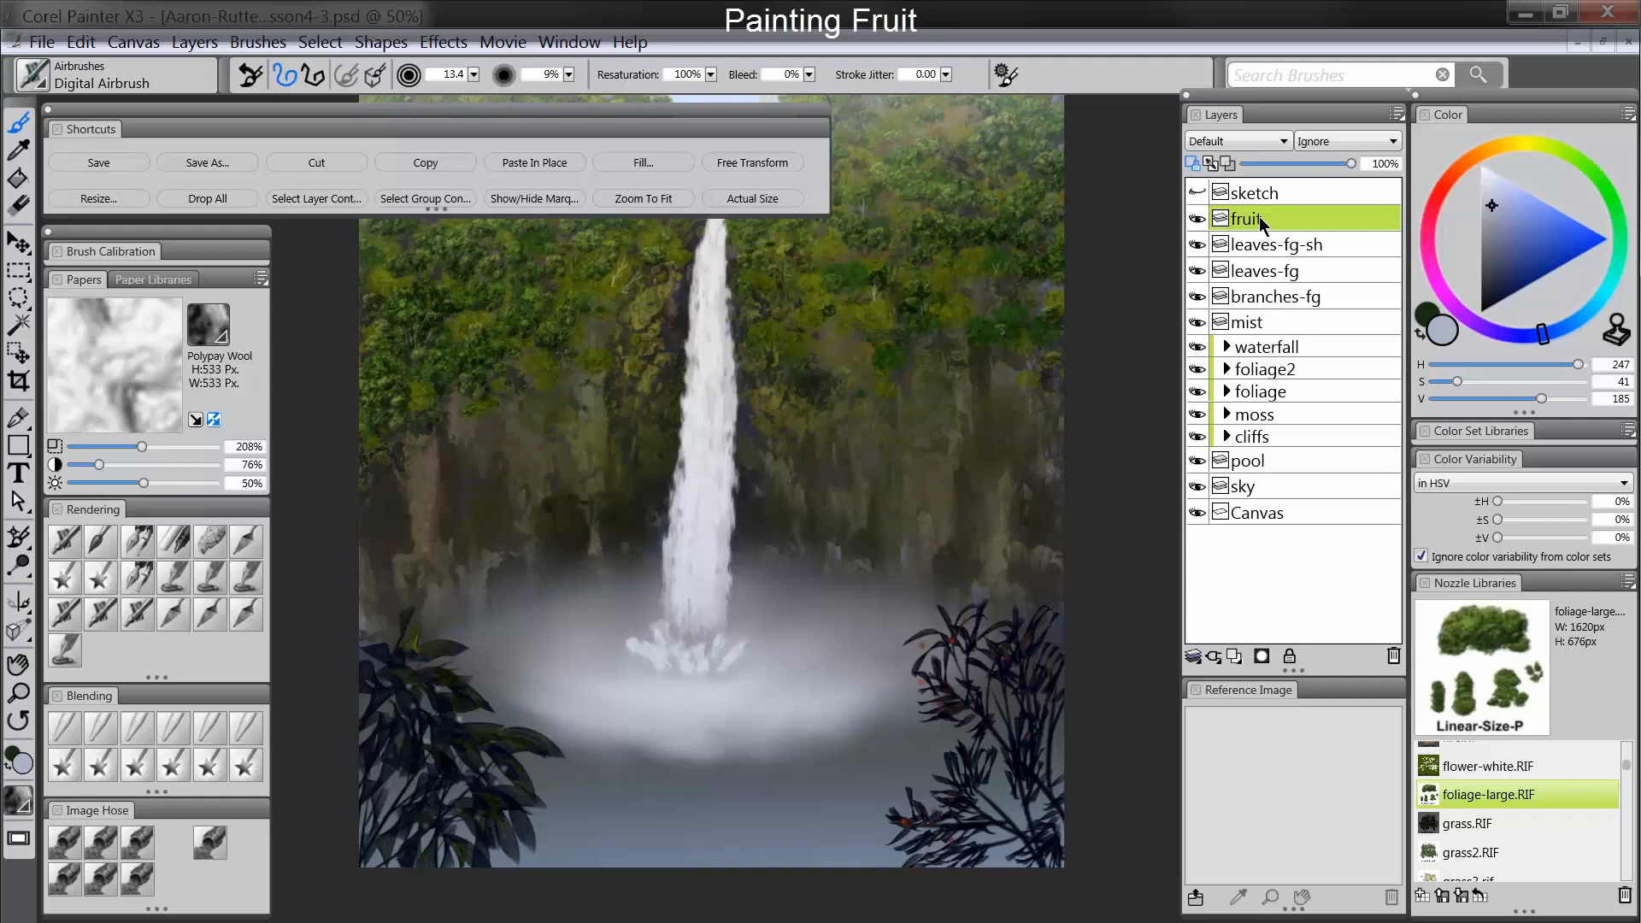
Step: Group the layers from fruit down to branches-fg and name the group foliage-near
shift+click(1288, 304)
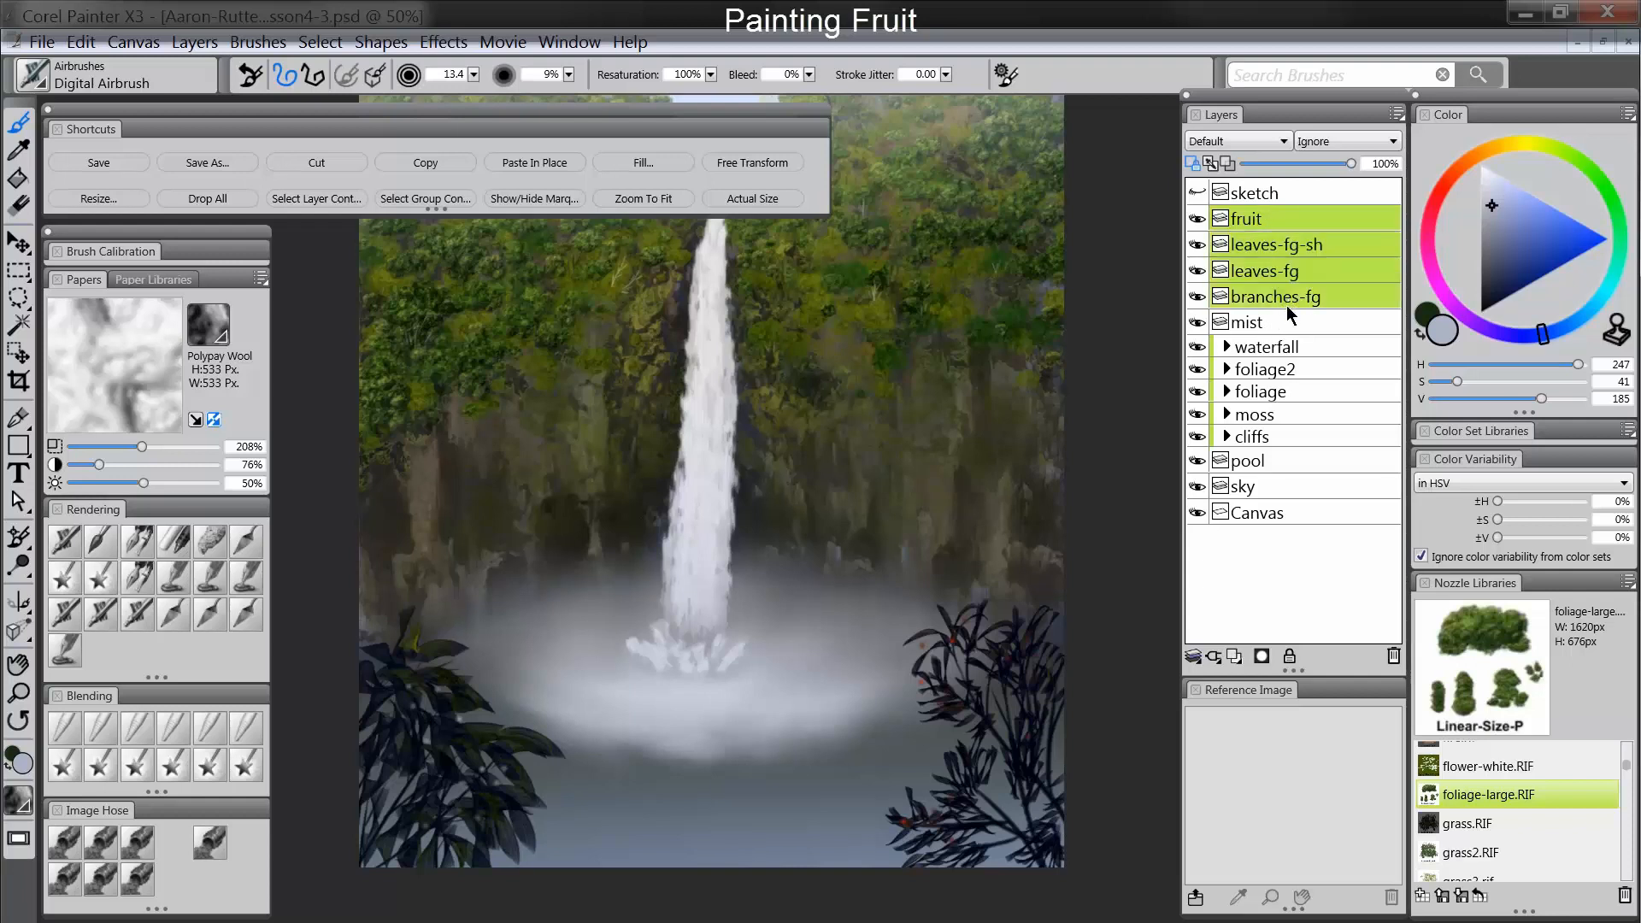
key(ctrl+g)
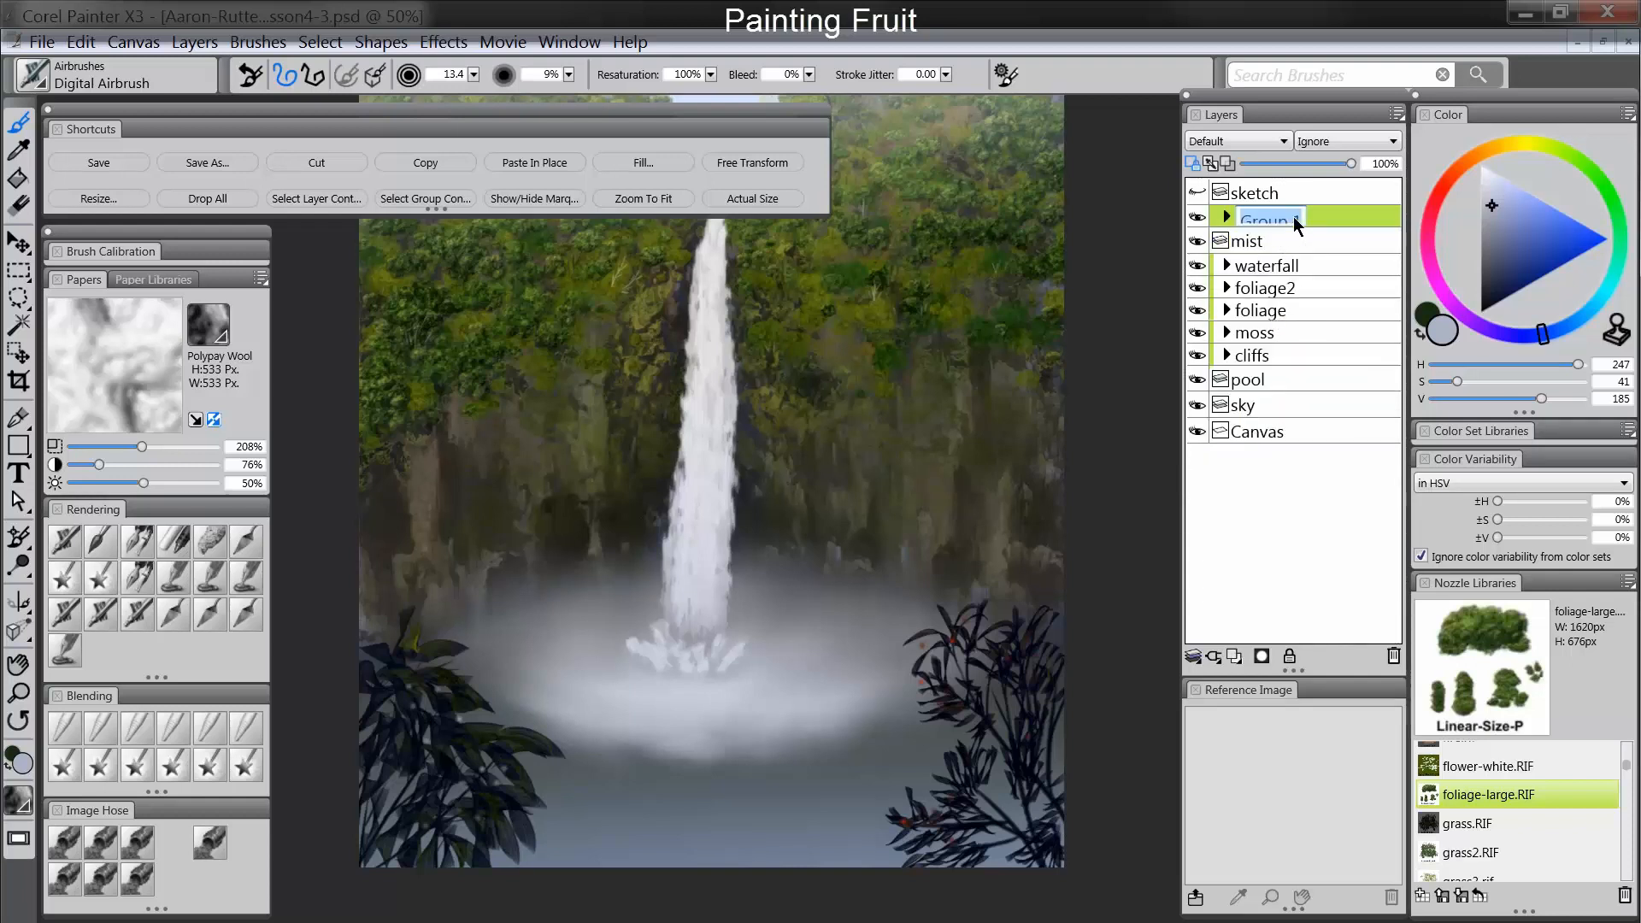
click(1294, 218)
text(foliage-near)
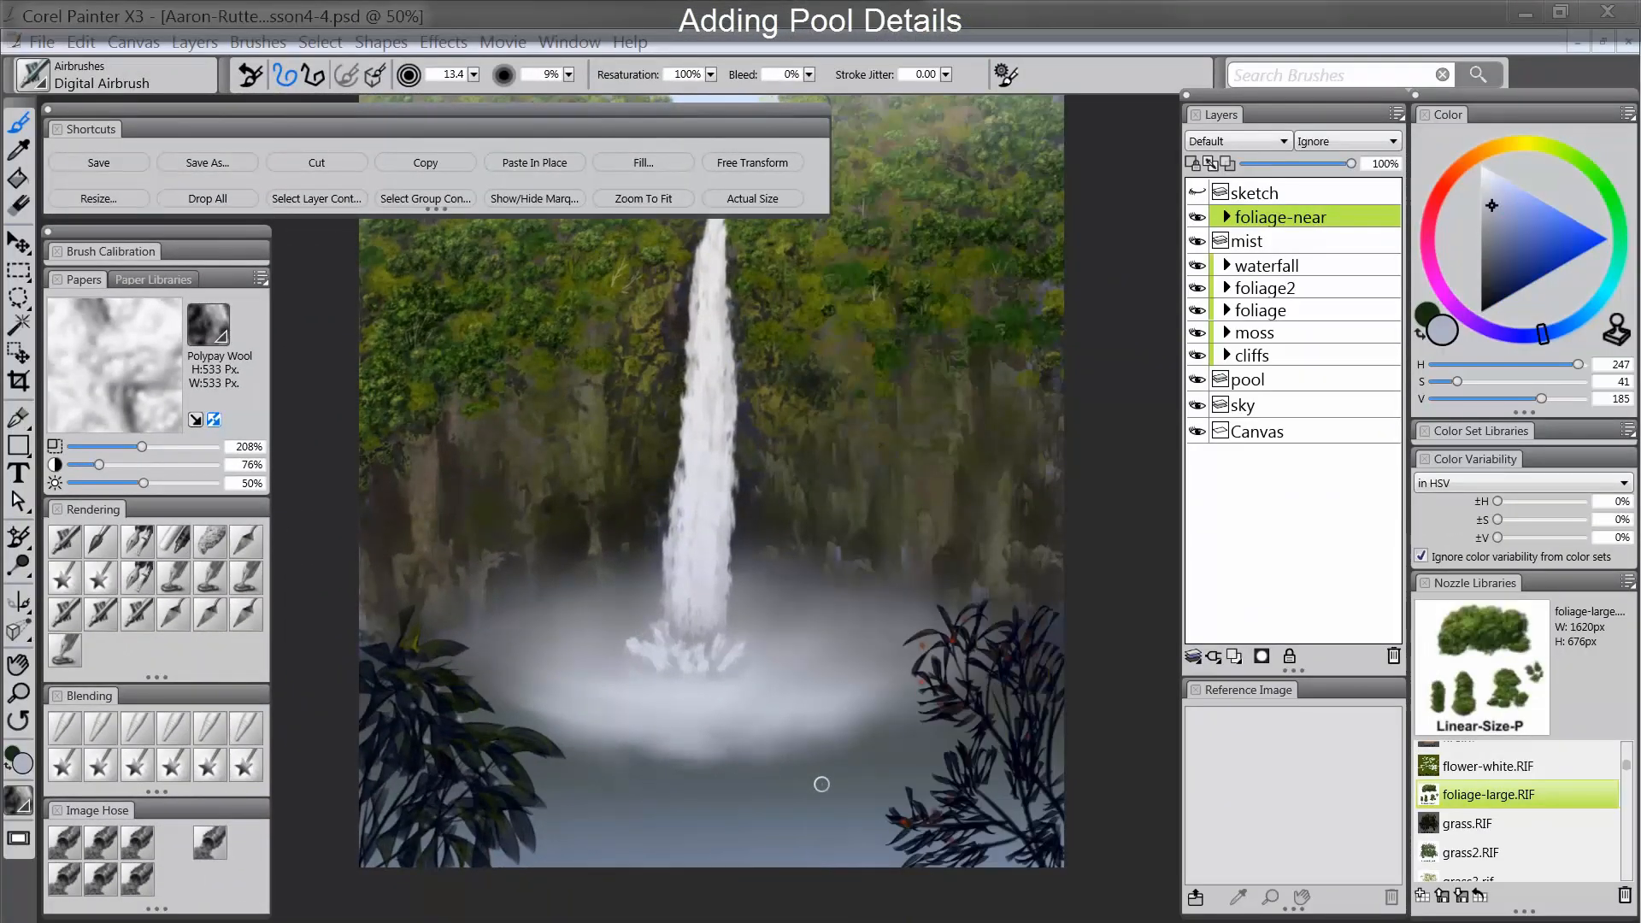
Step: Add a new layer named ripples above the pool layer and set its blend mode to Multiply
click(1263, 381)
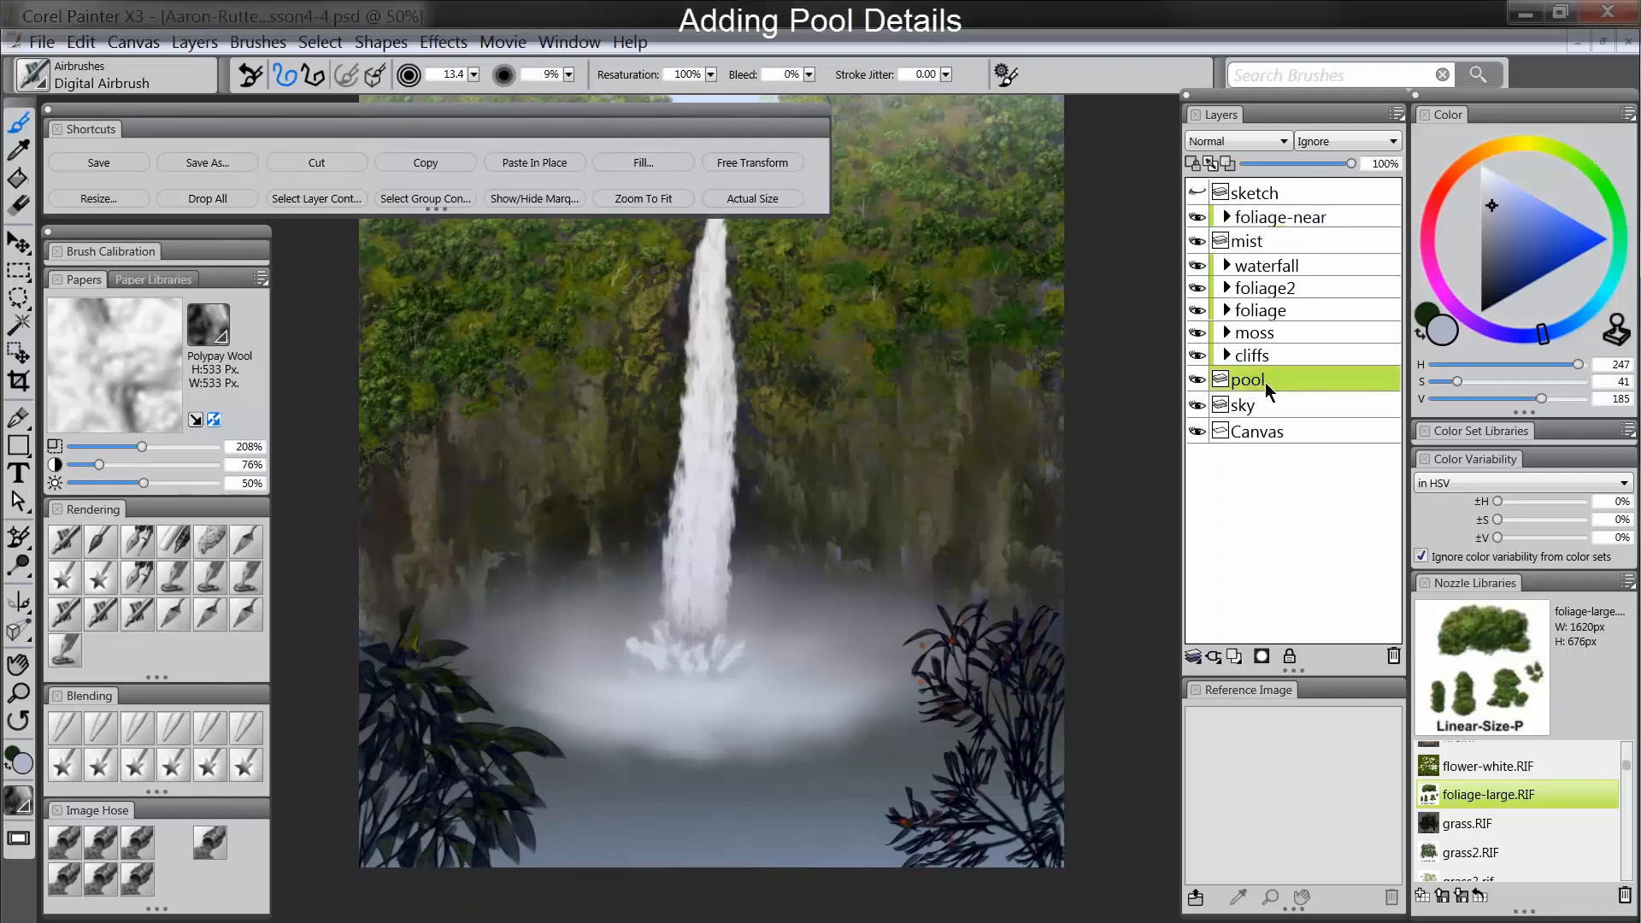
click(1233, 655)
double_click(1258, 383)
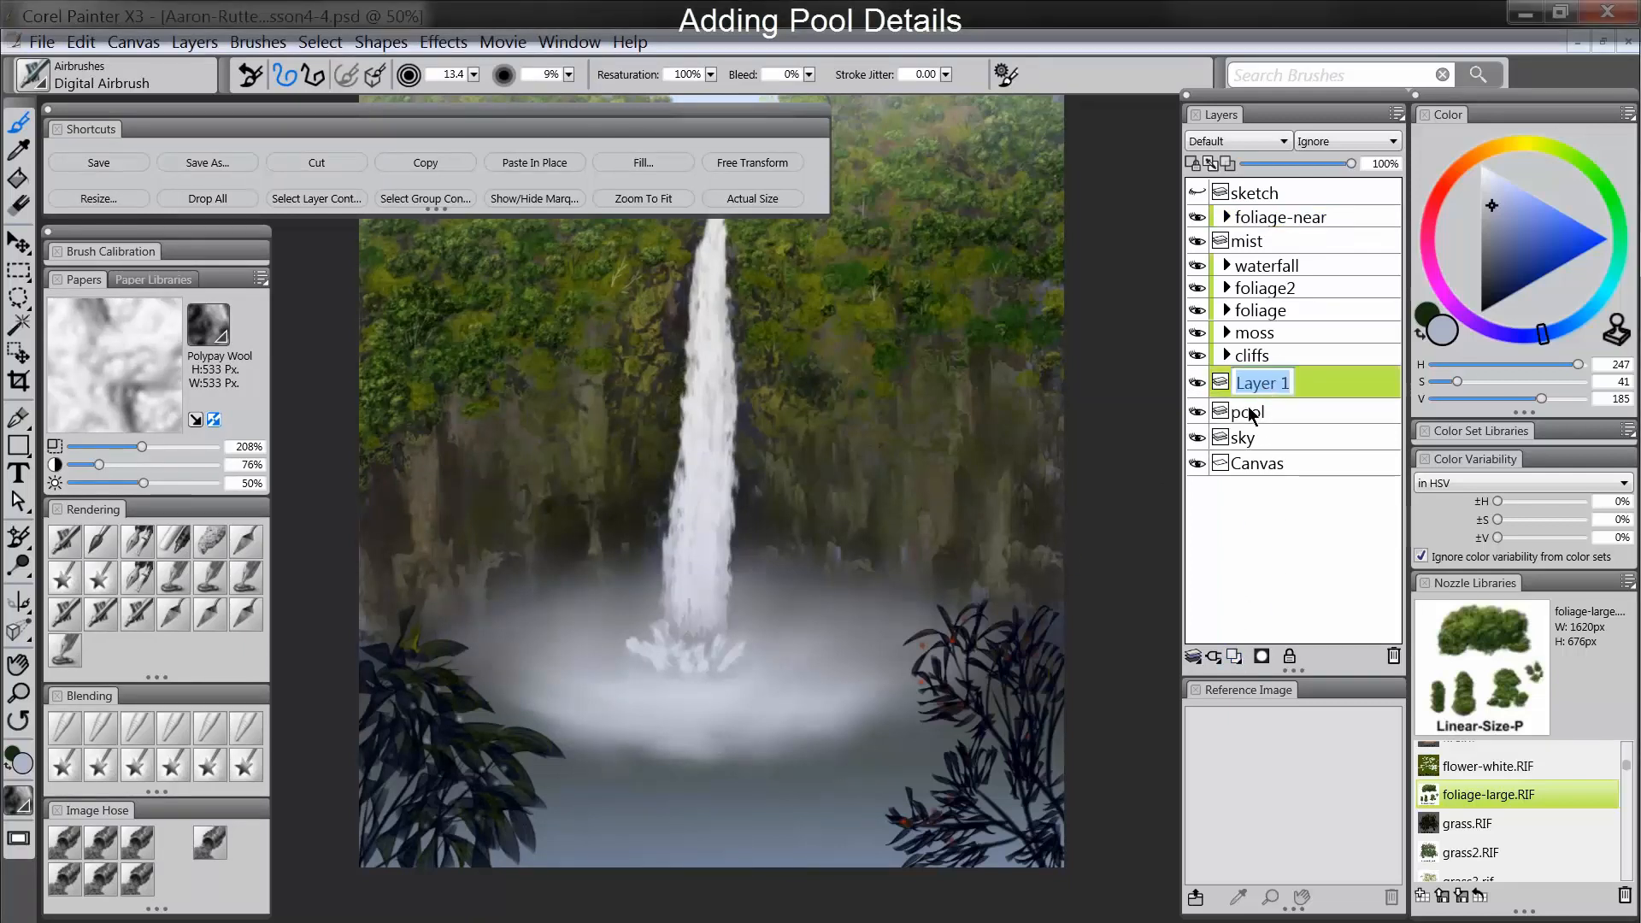
text(ripples)
key(Return)
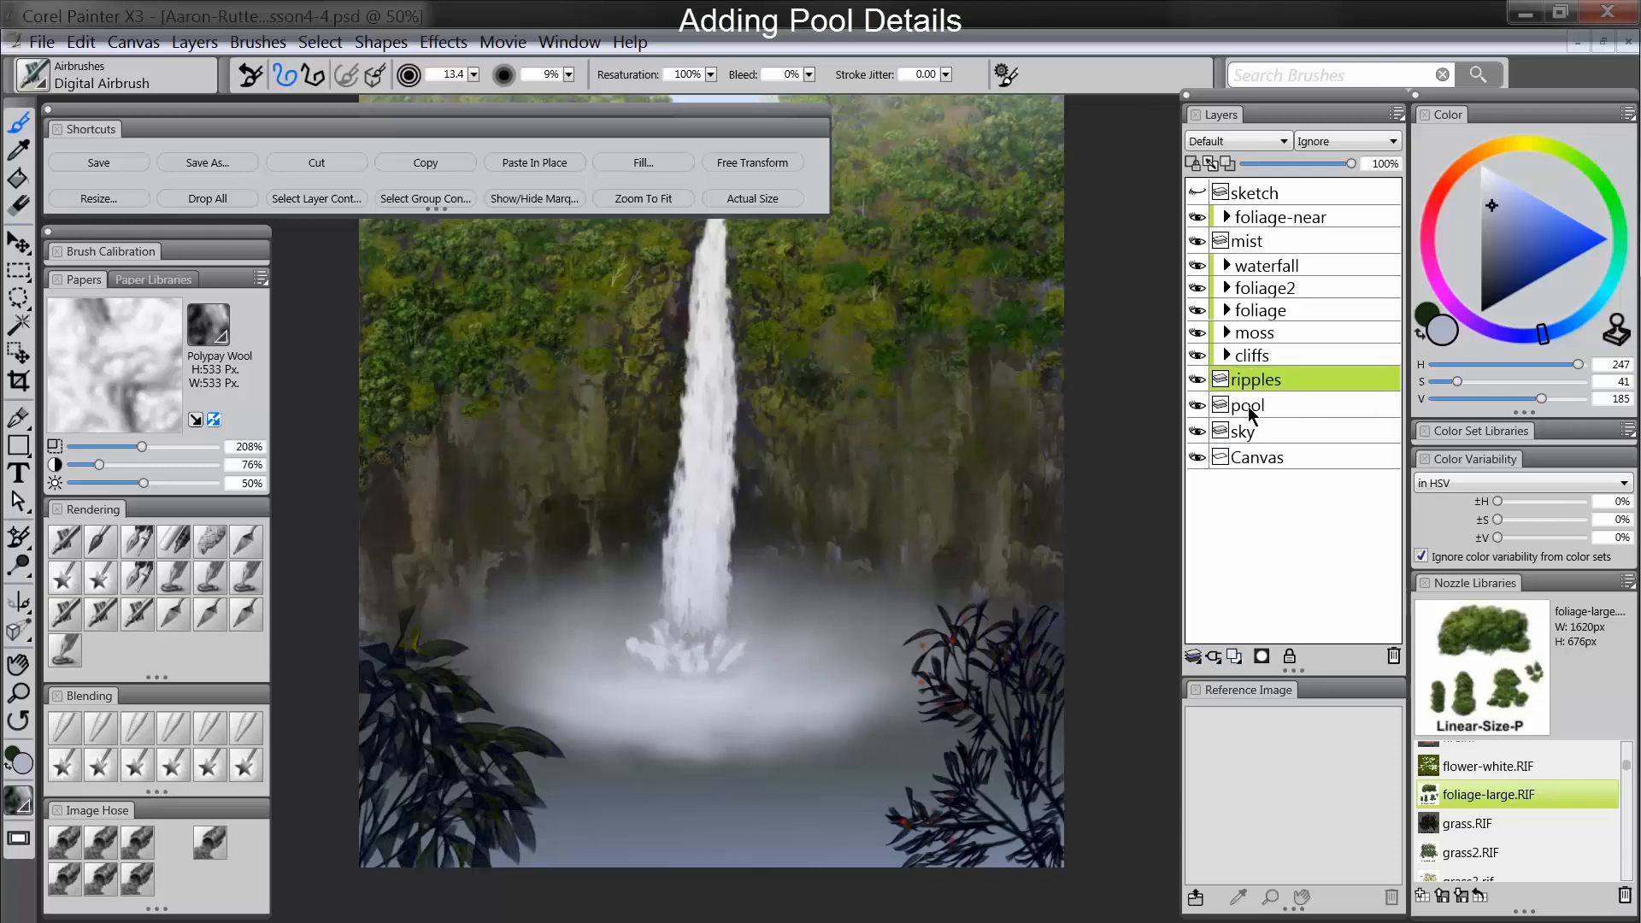
click(1233, 144)
click(1223, 305)
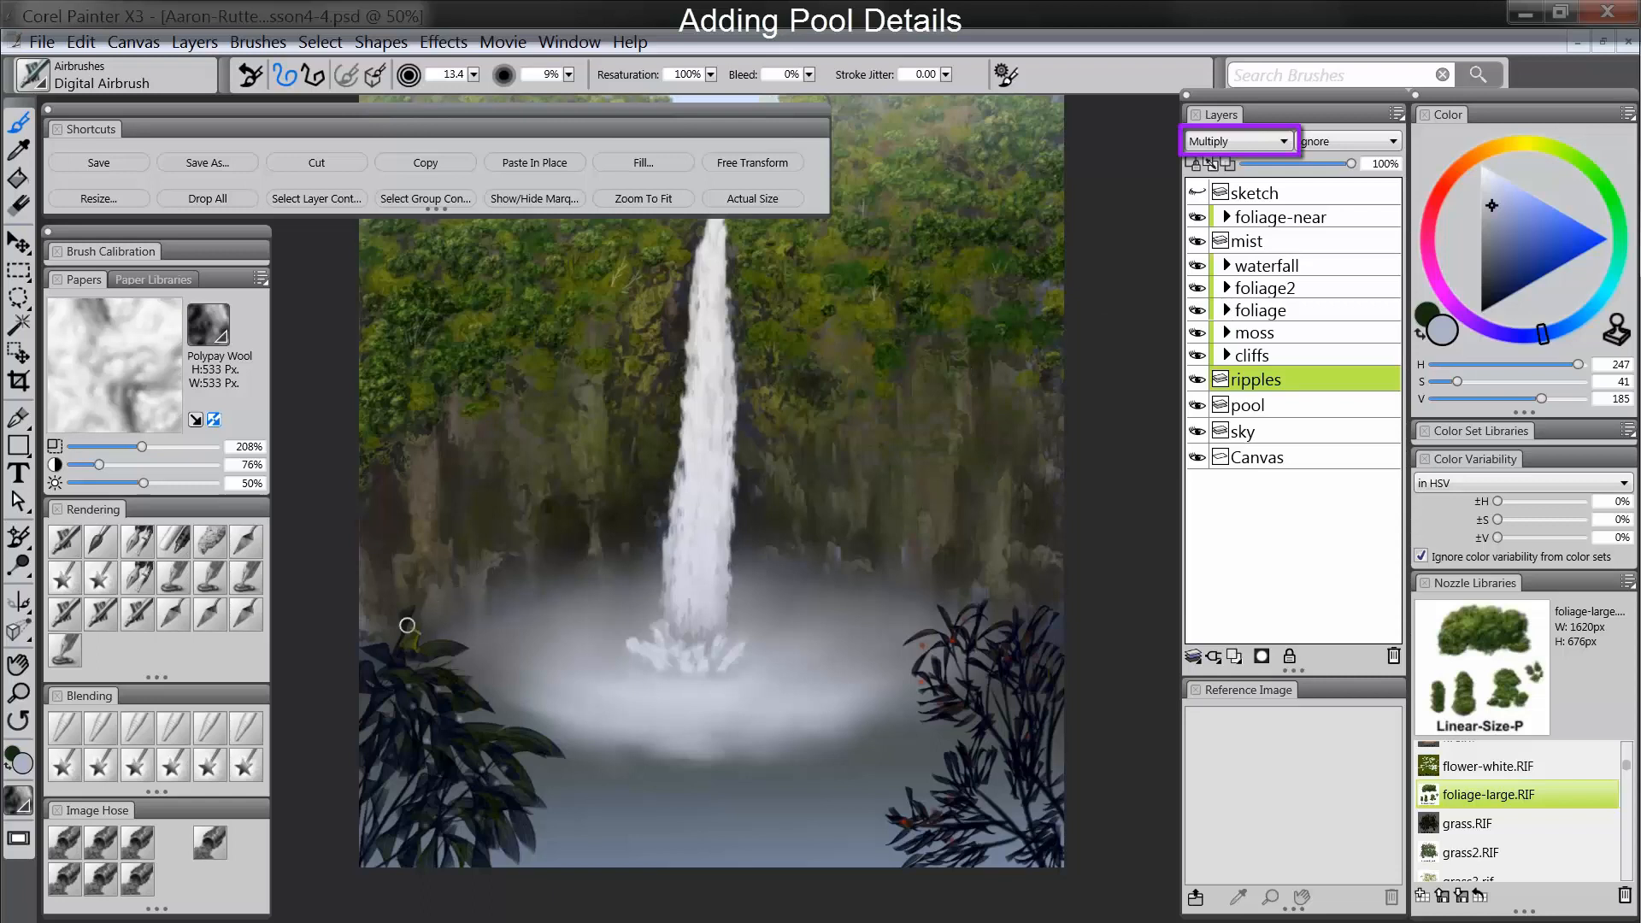
Step: Cover the pool surface with dark blue texture using the Sponge brush at about size 307
click(206, 540)
click(1494, 295)
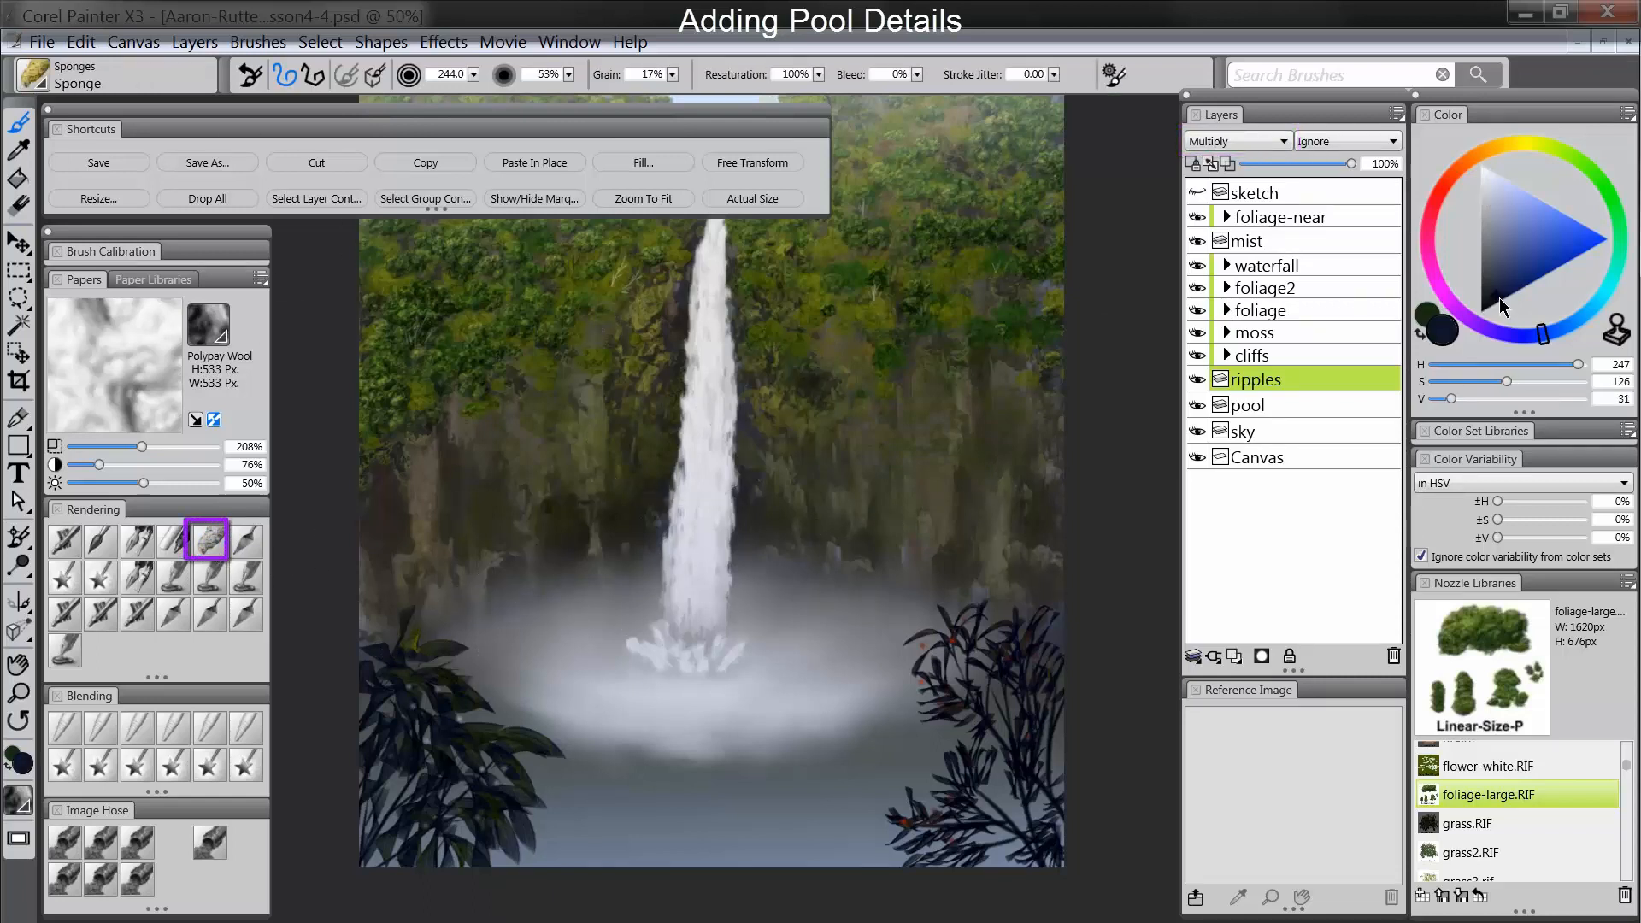
ctrl+alt+drag(549, 630, 582, 653)
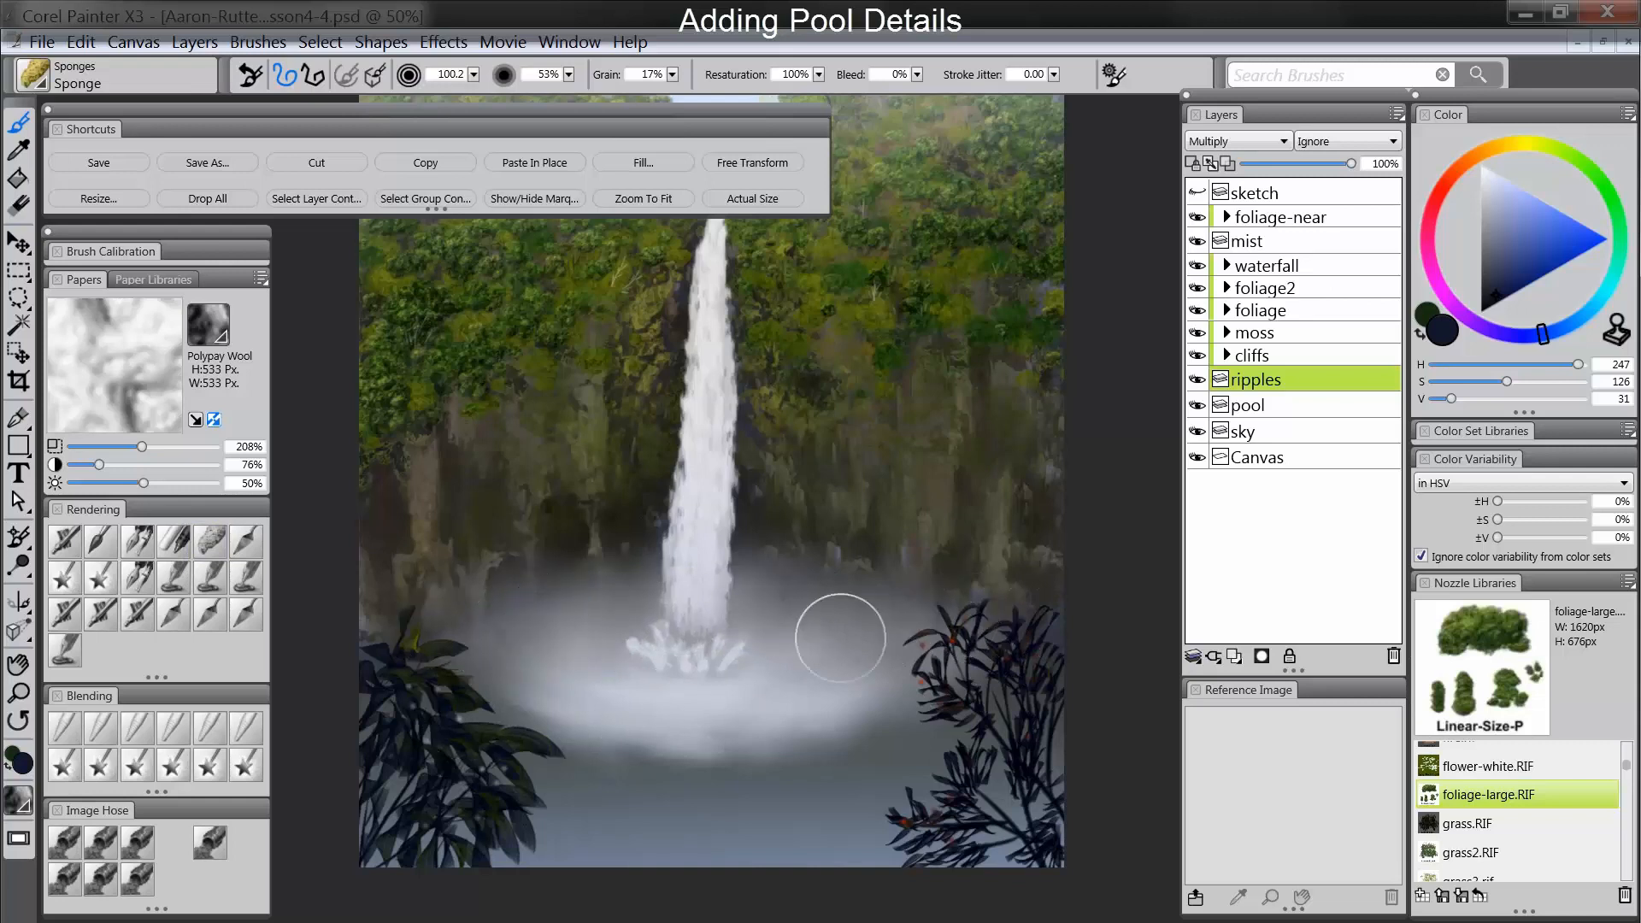
mouse_move(957, 661)
mouse_down()
mouse_move(974, 713)
mouse_move(334, 730)
mouse_move(1025, 725)
mouse_move(489, 754)
mouse_move(583, 866)
mouse_move(696, 921)
mouse_up()
drag(596, 893, 945, 878)
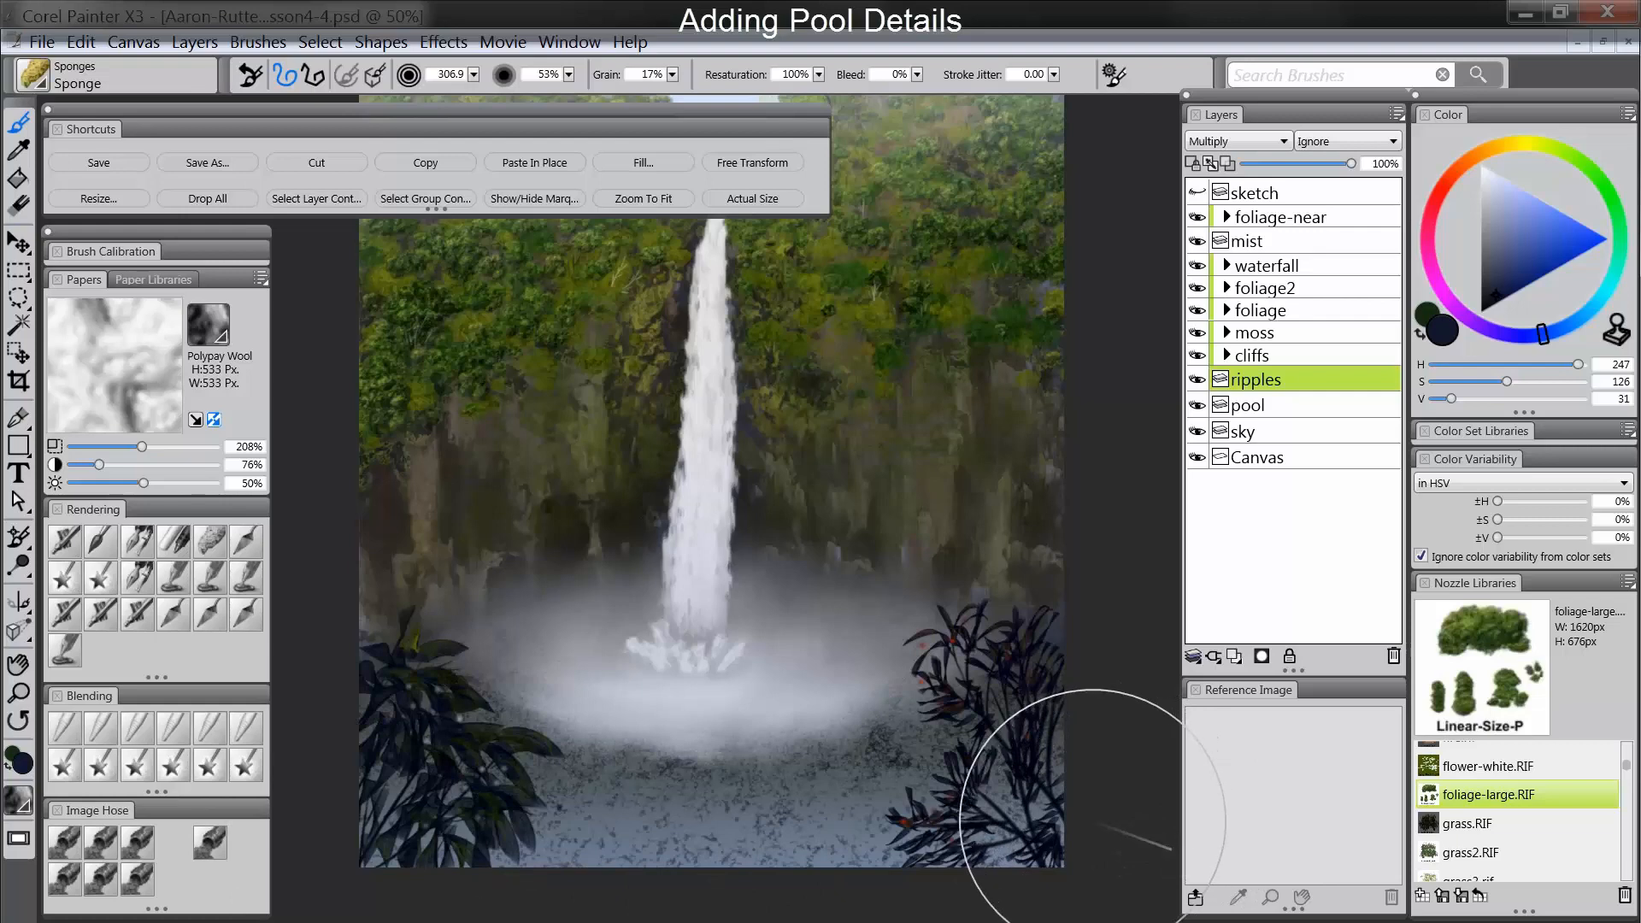
Step: Smooth the sponge texture into ripples with Diffuse Blur at size 16.1 and lower the ripples layer's opacity to 21%
click(58, 733)
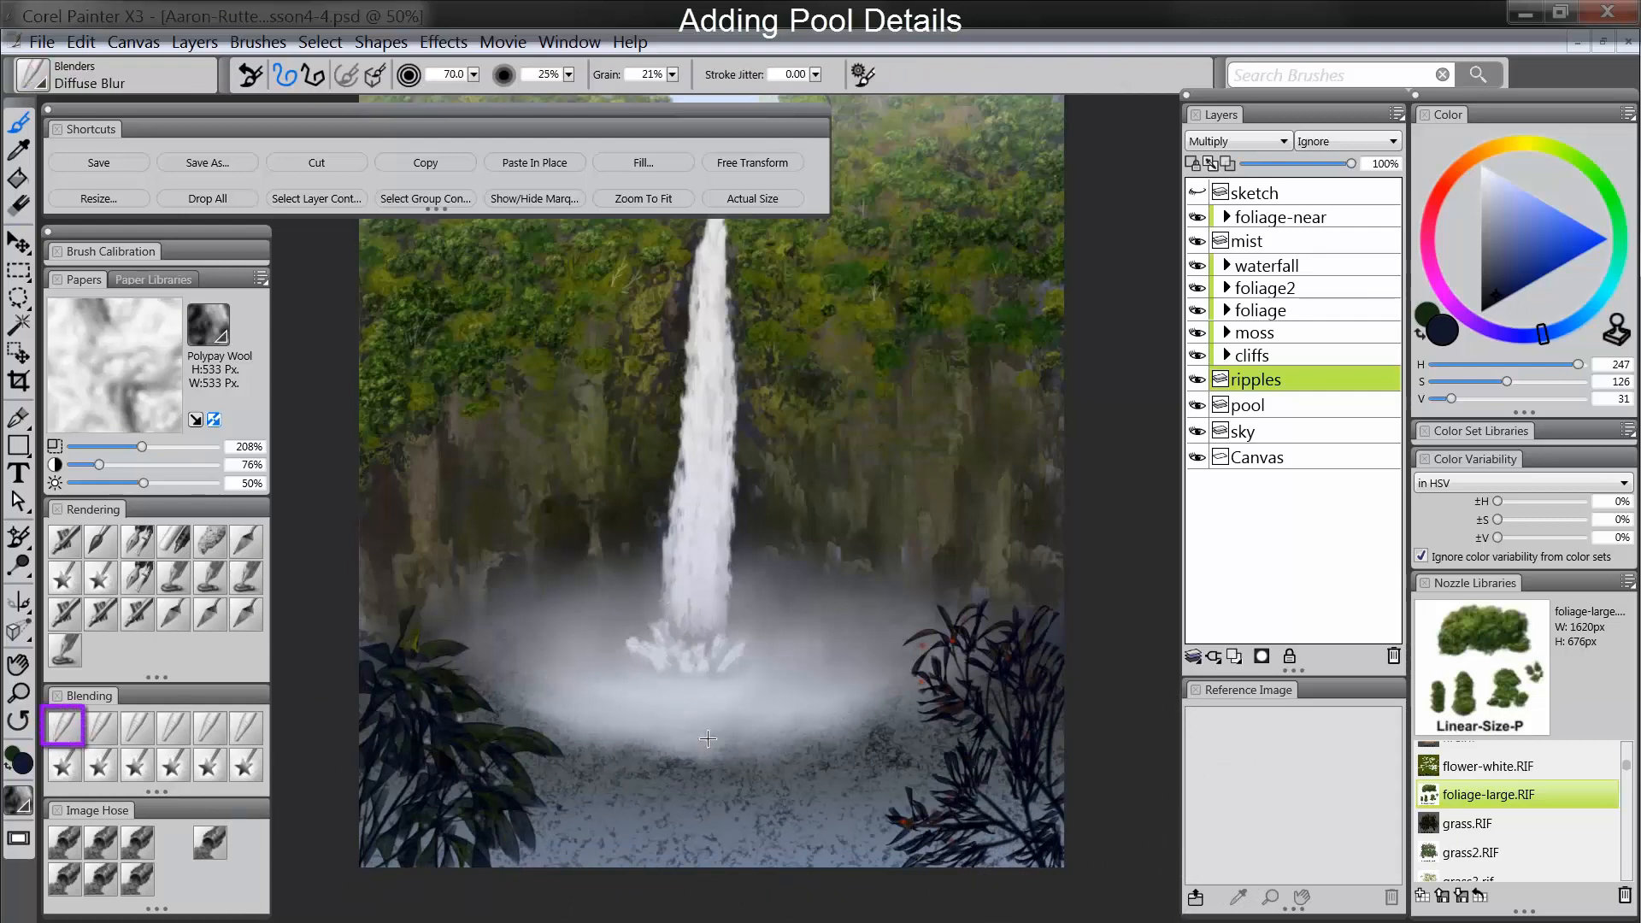
key(bracketleft)
key(bracketleft)
key(bracketleft)
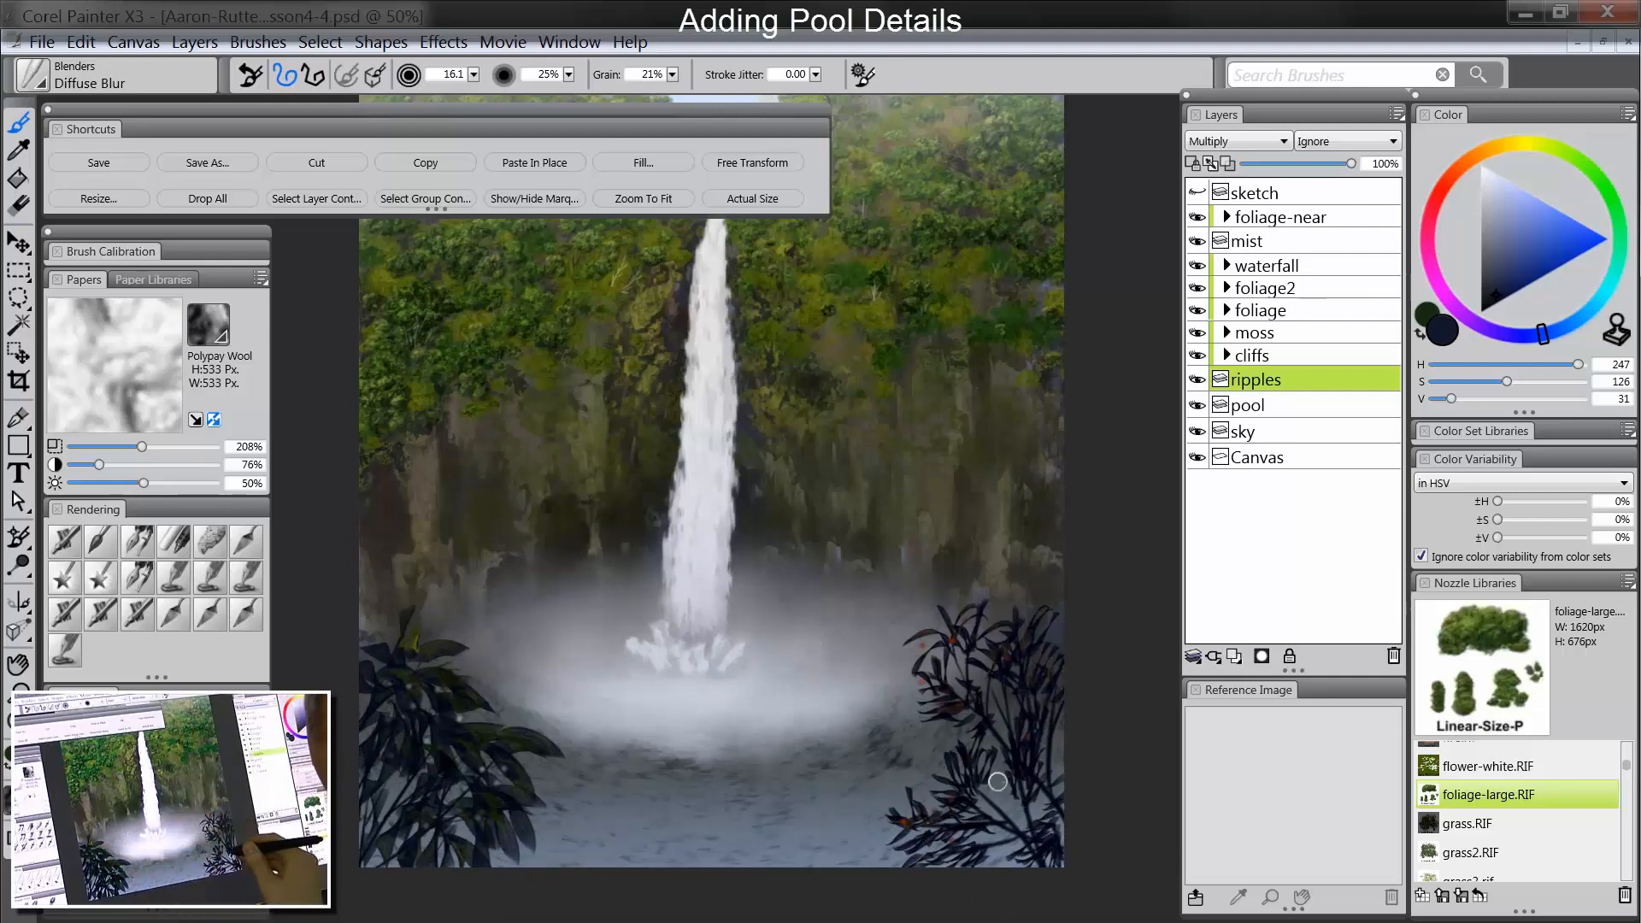
click(1314, 163)
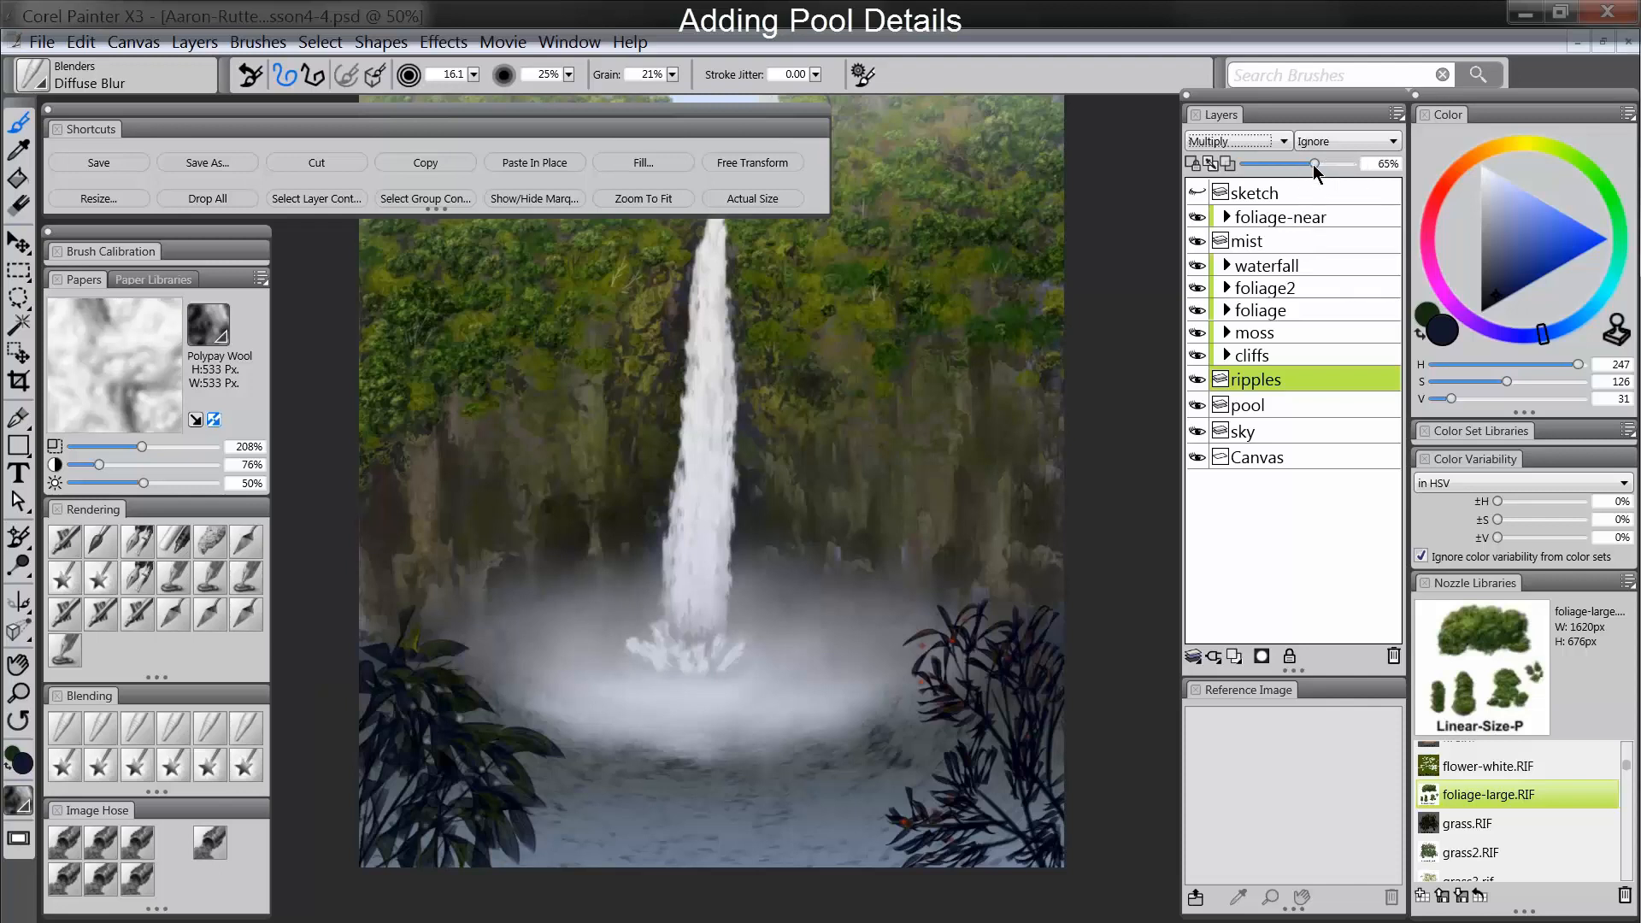
drag(1310, 165, 1268, 166)
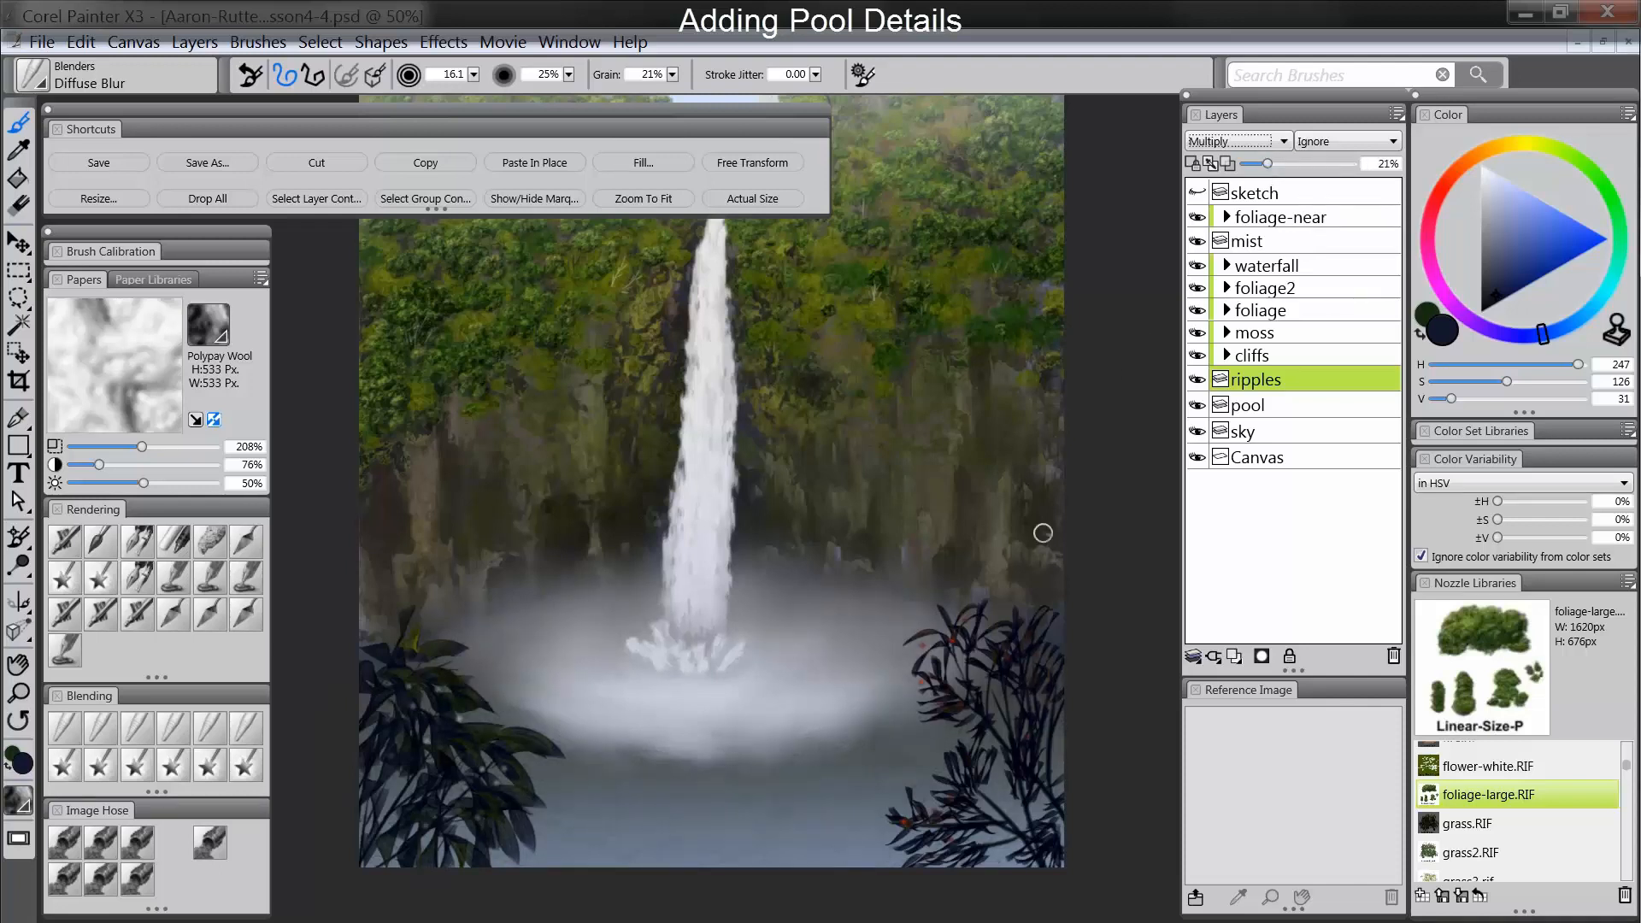
Step: Add a new layer above ripples, set its blend mode to Screen and name it light-ripples
click(1233, 655)
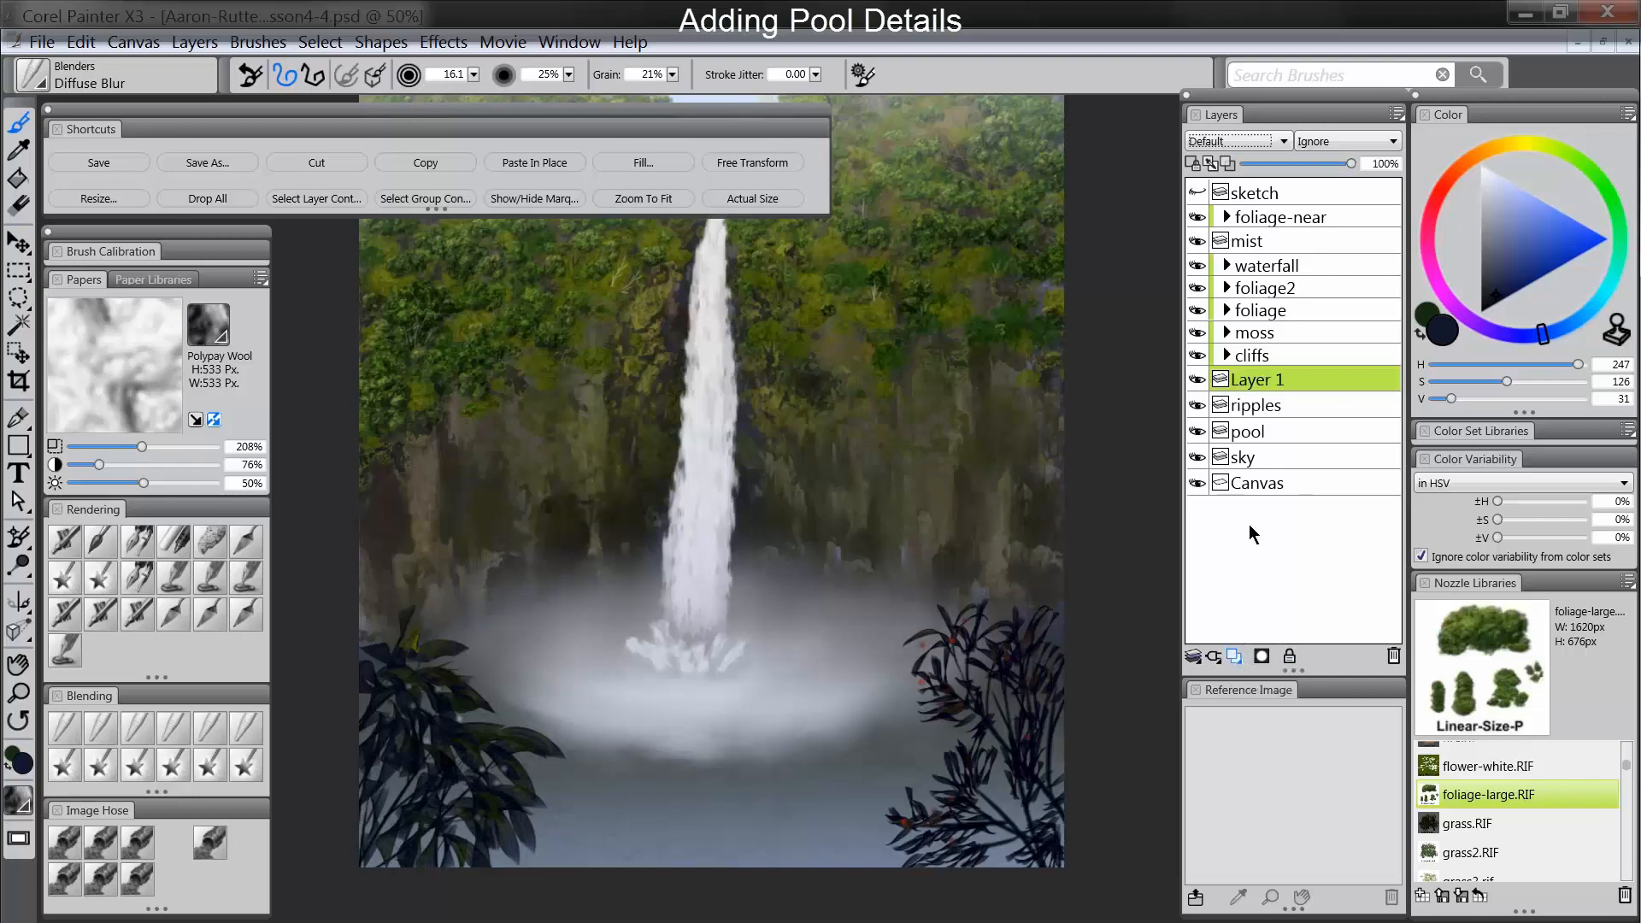
click(1235, 142)
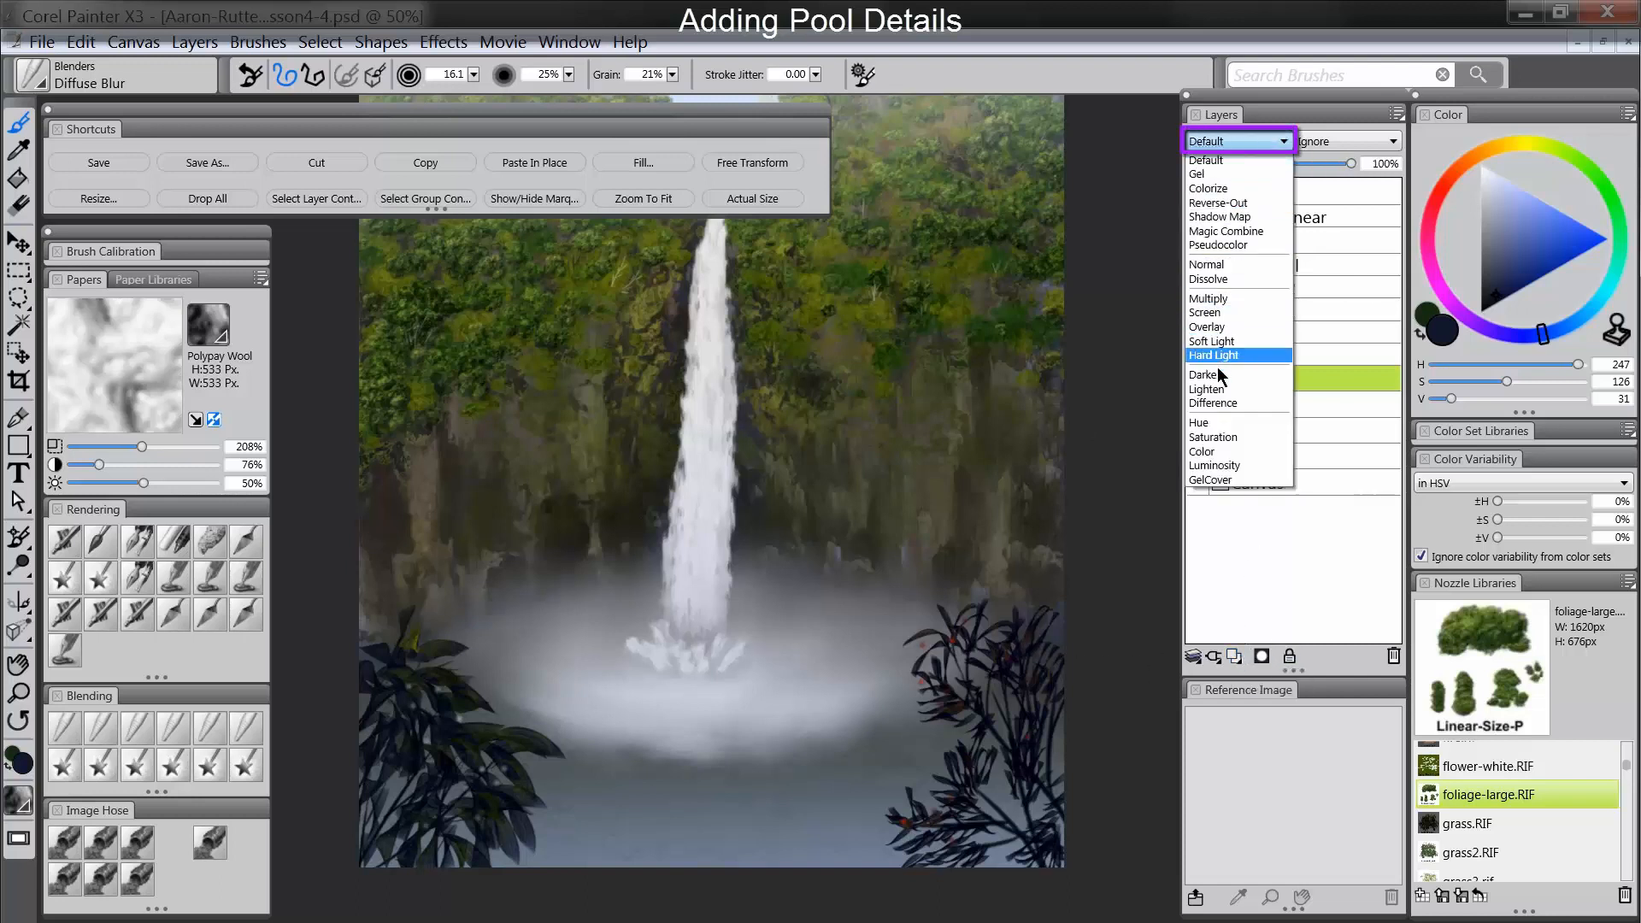
click(1210, 312)
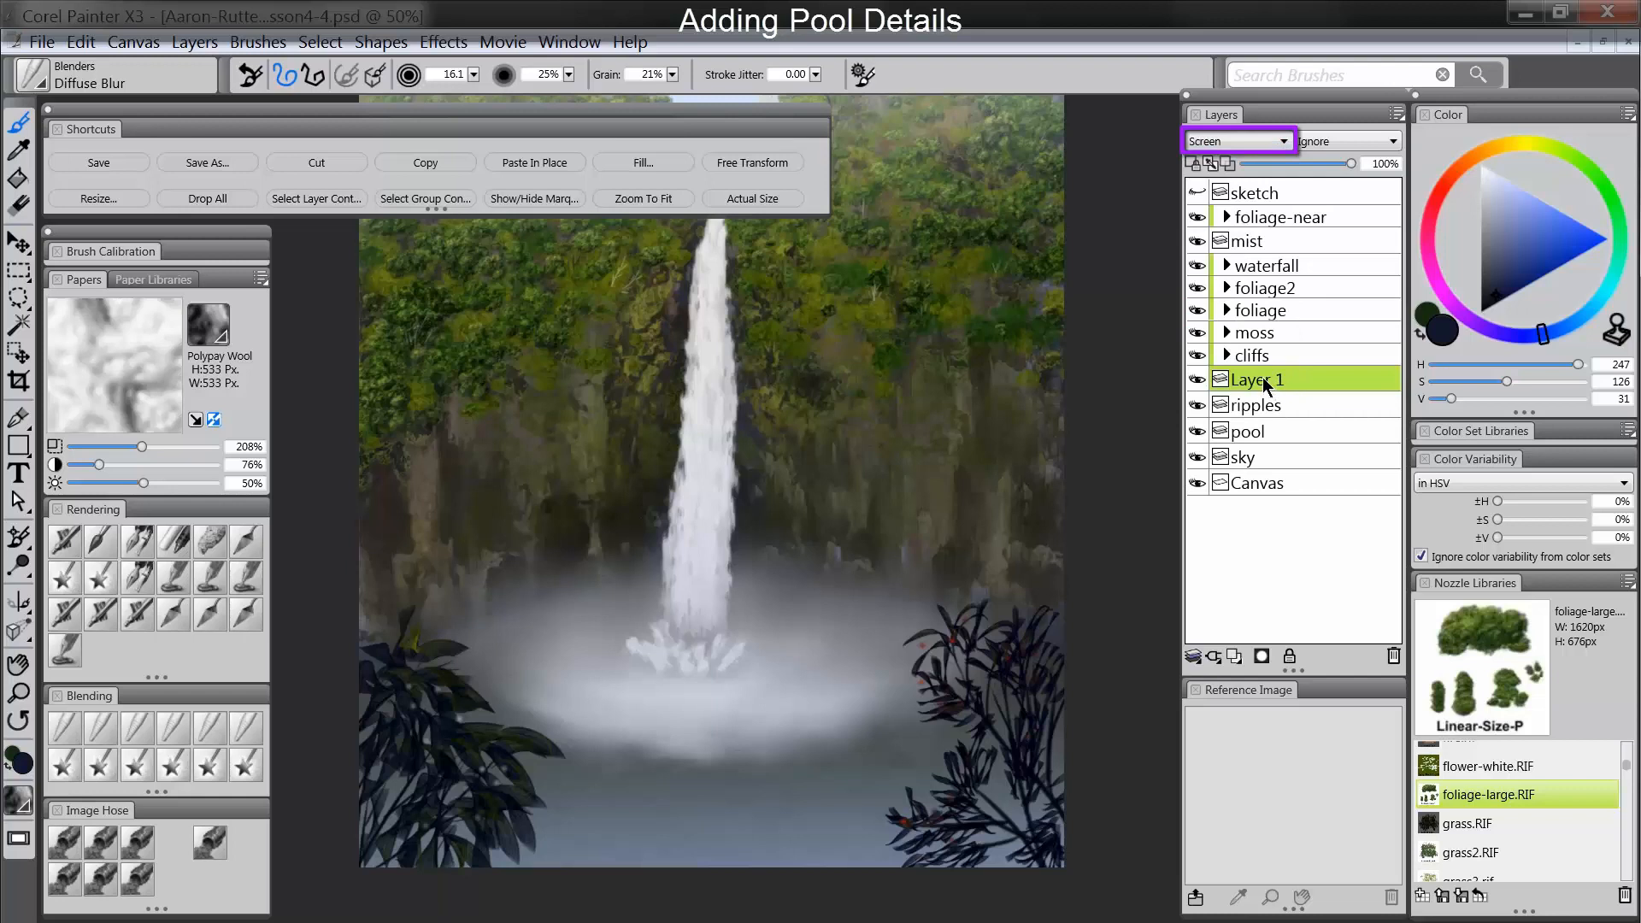
double_click(1265, 384)
text(ligh)
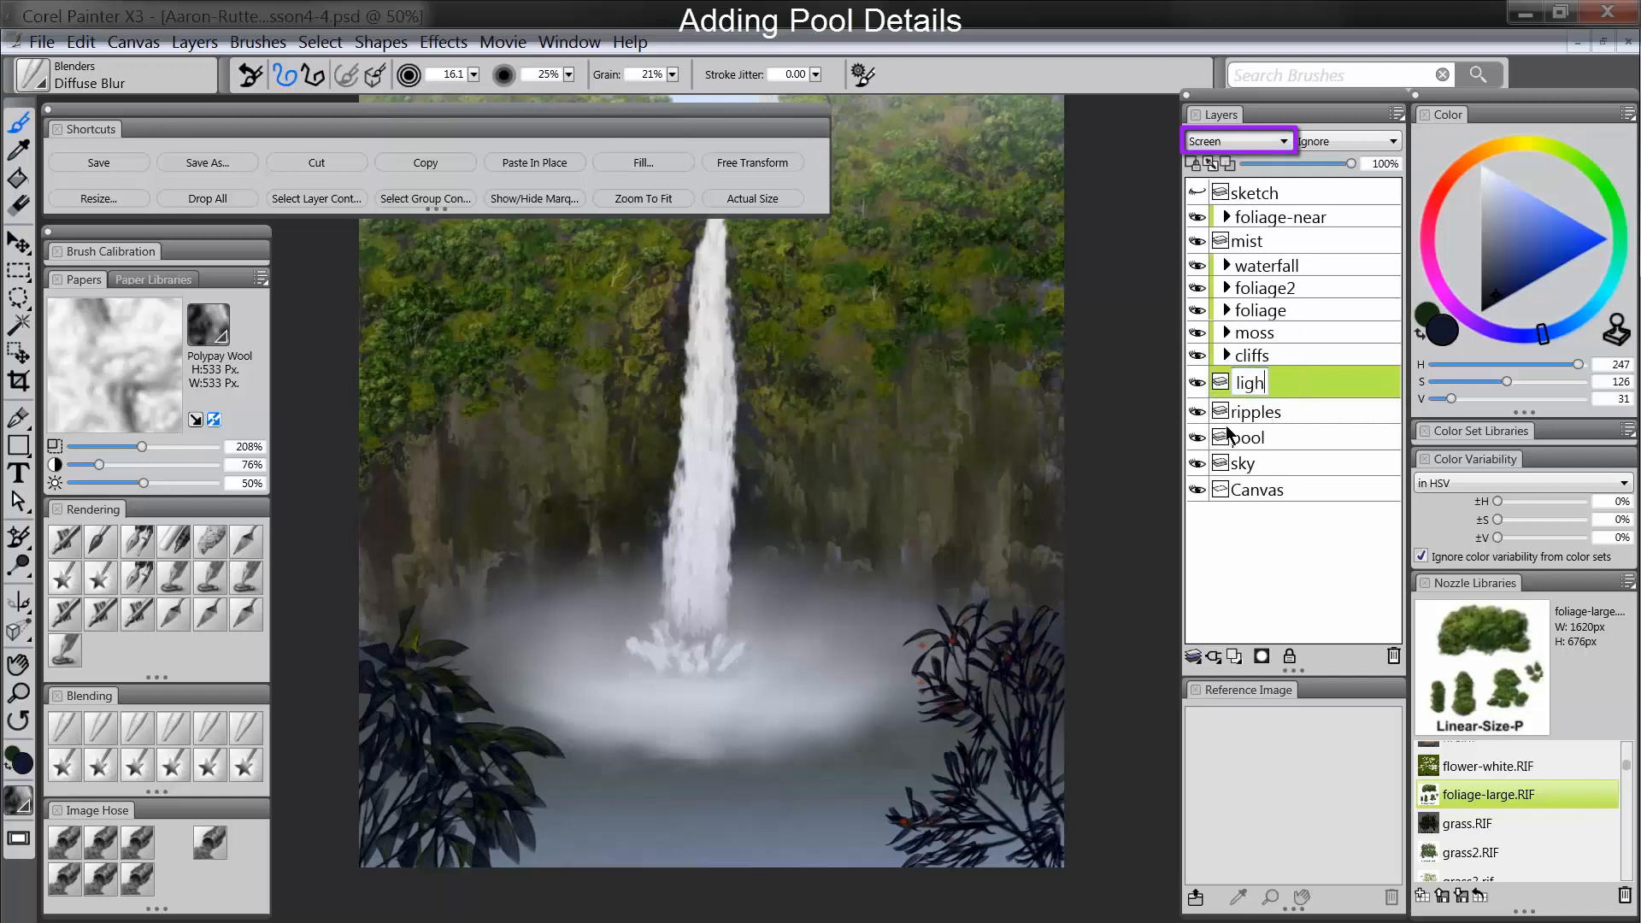
text(t-ripples)
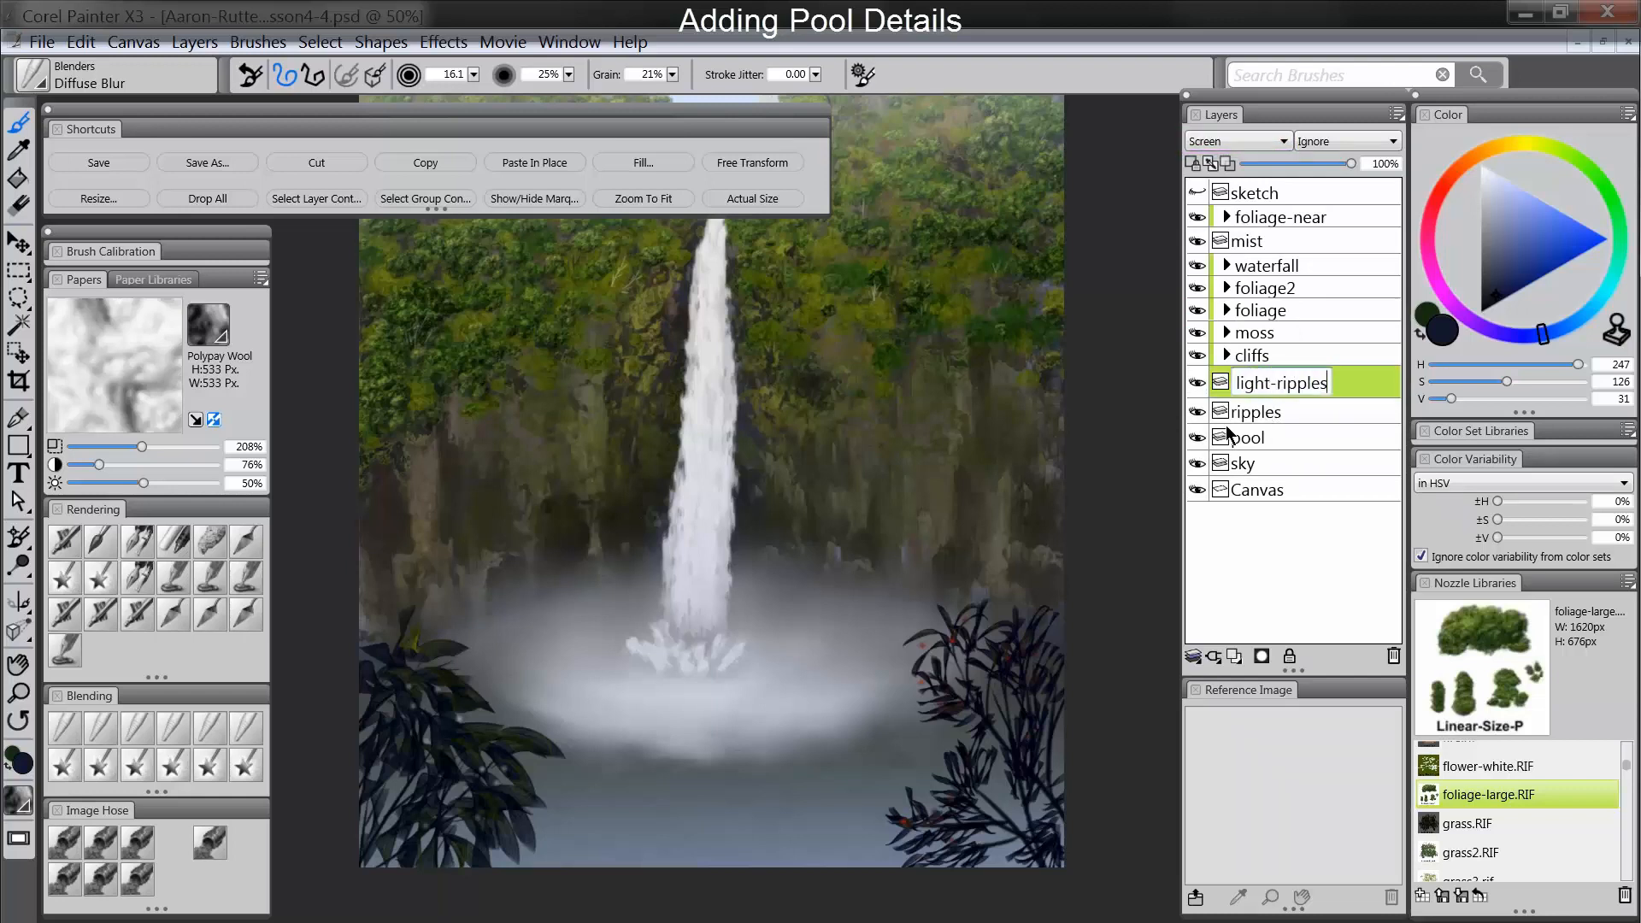
key(Return)
Step: Paint thin light blue-grey ripples along the mist's lower edge with the Loaded Palette Knife at size 10.2
click(245, 540)
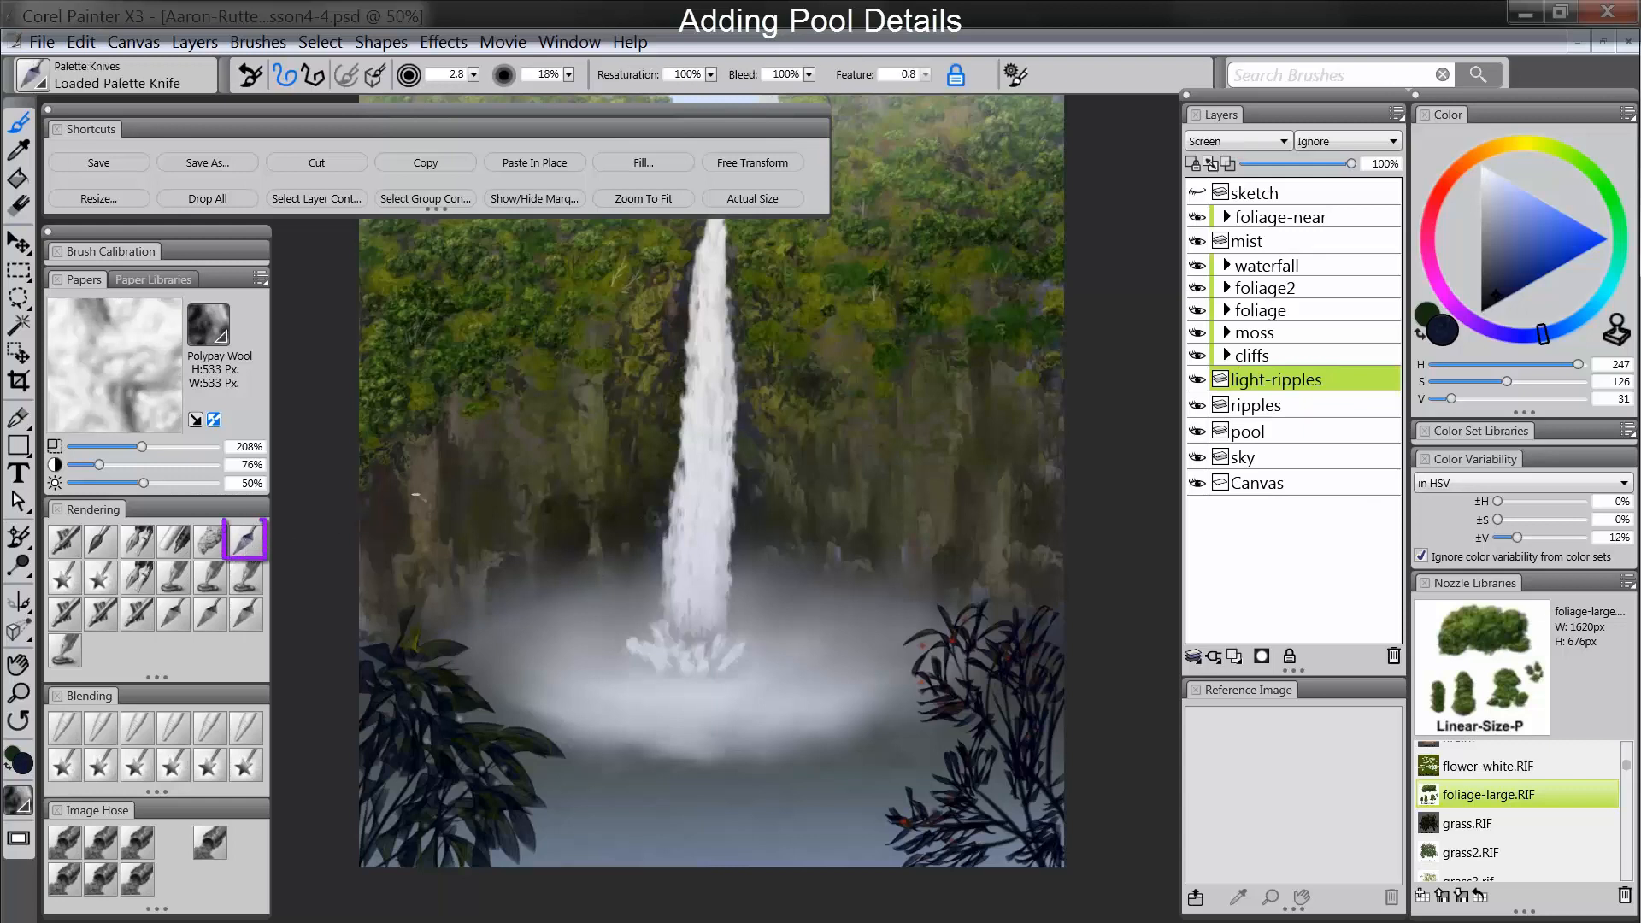
click(1488, 195)
click(1489, 196)
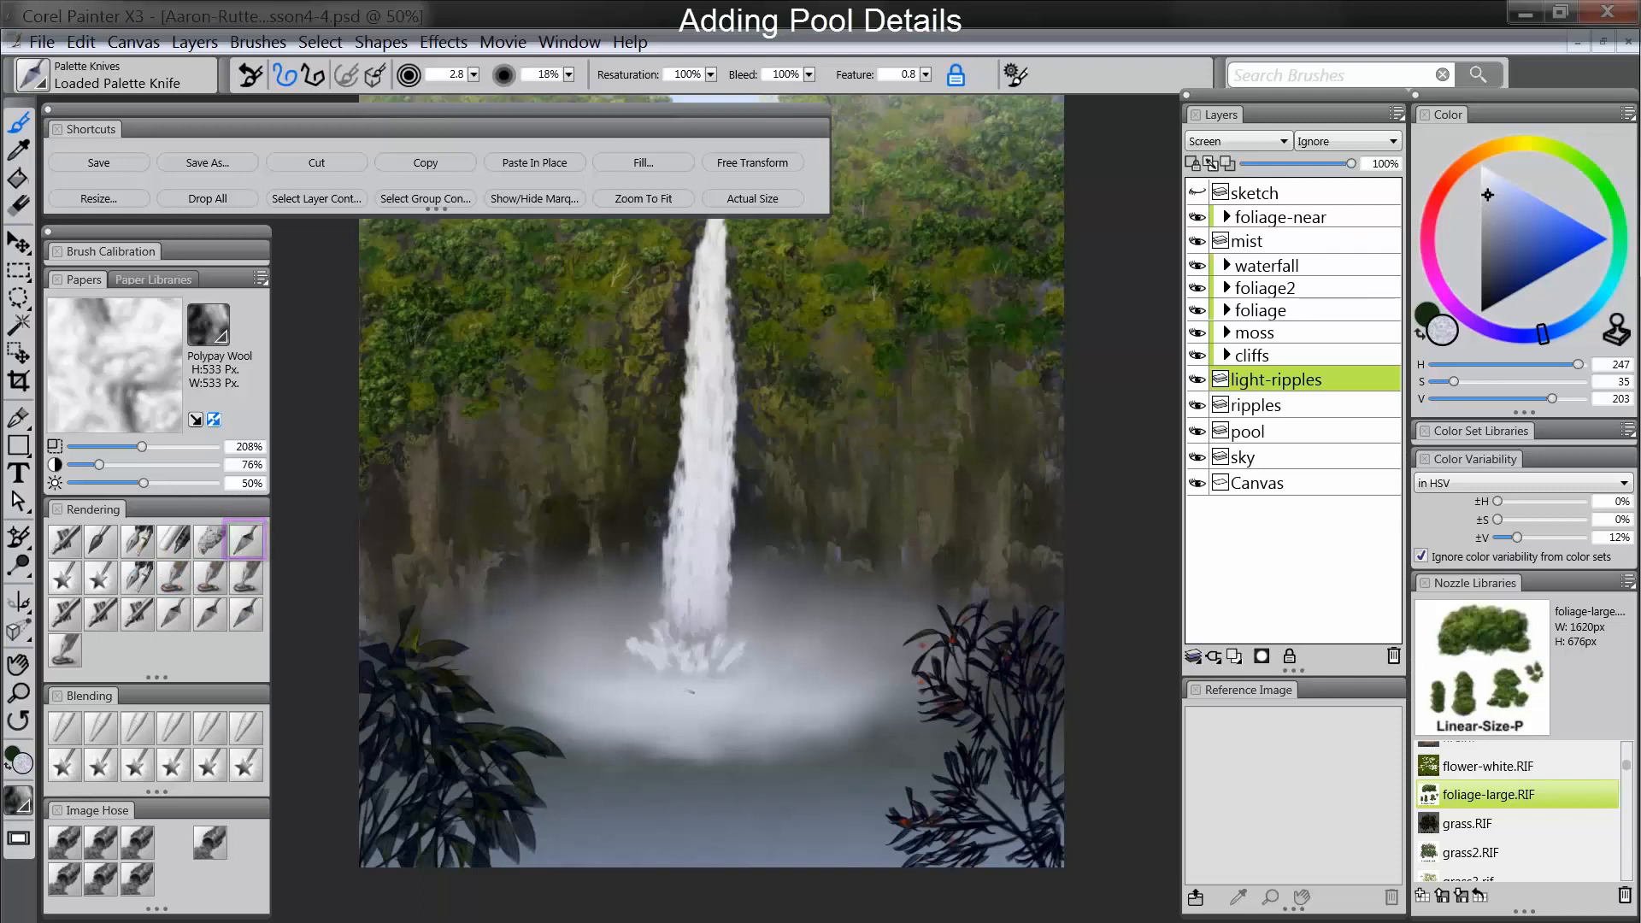
key(])
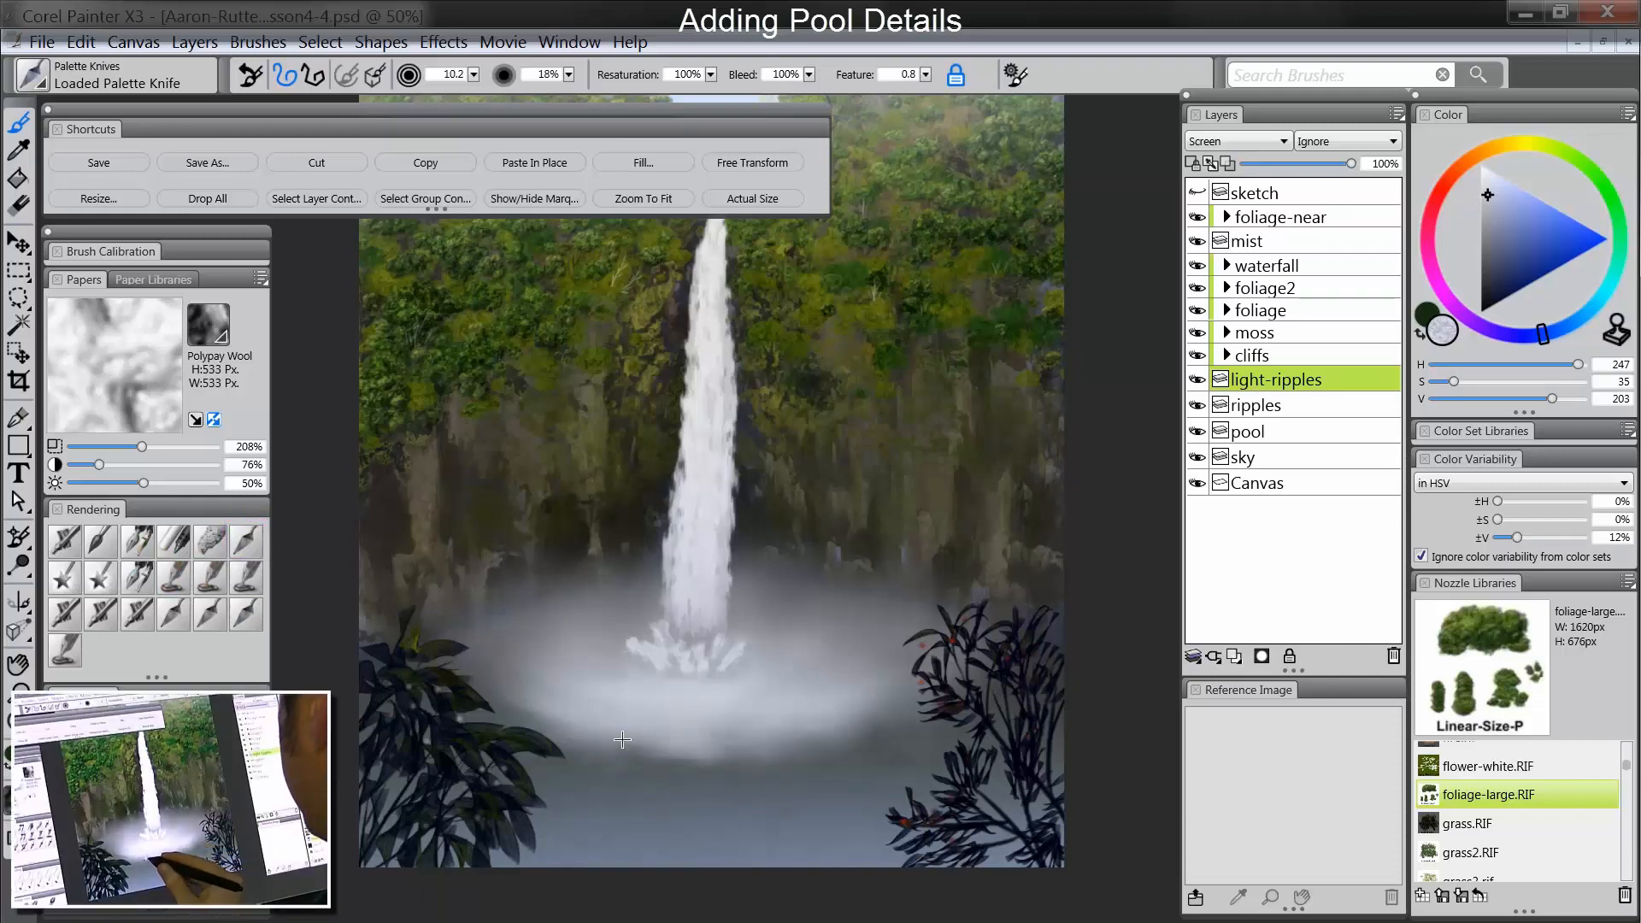
drag(598, 731, 570, 727)
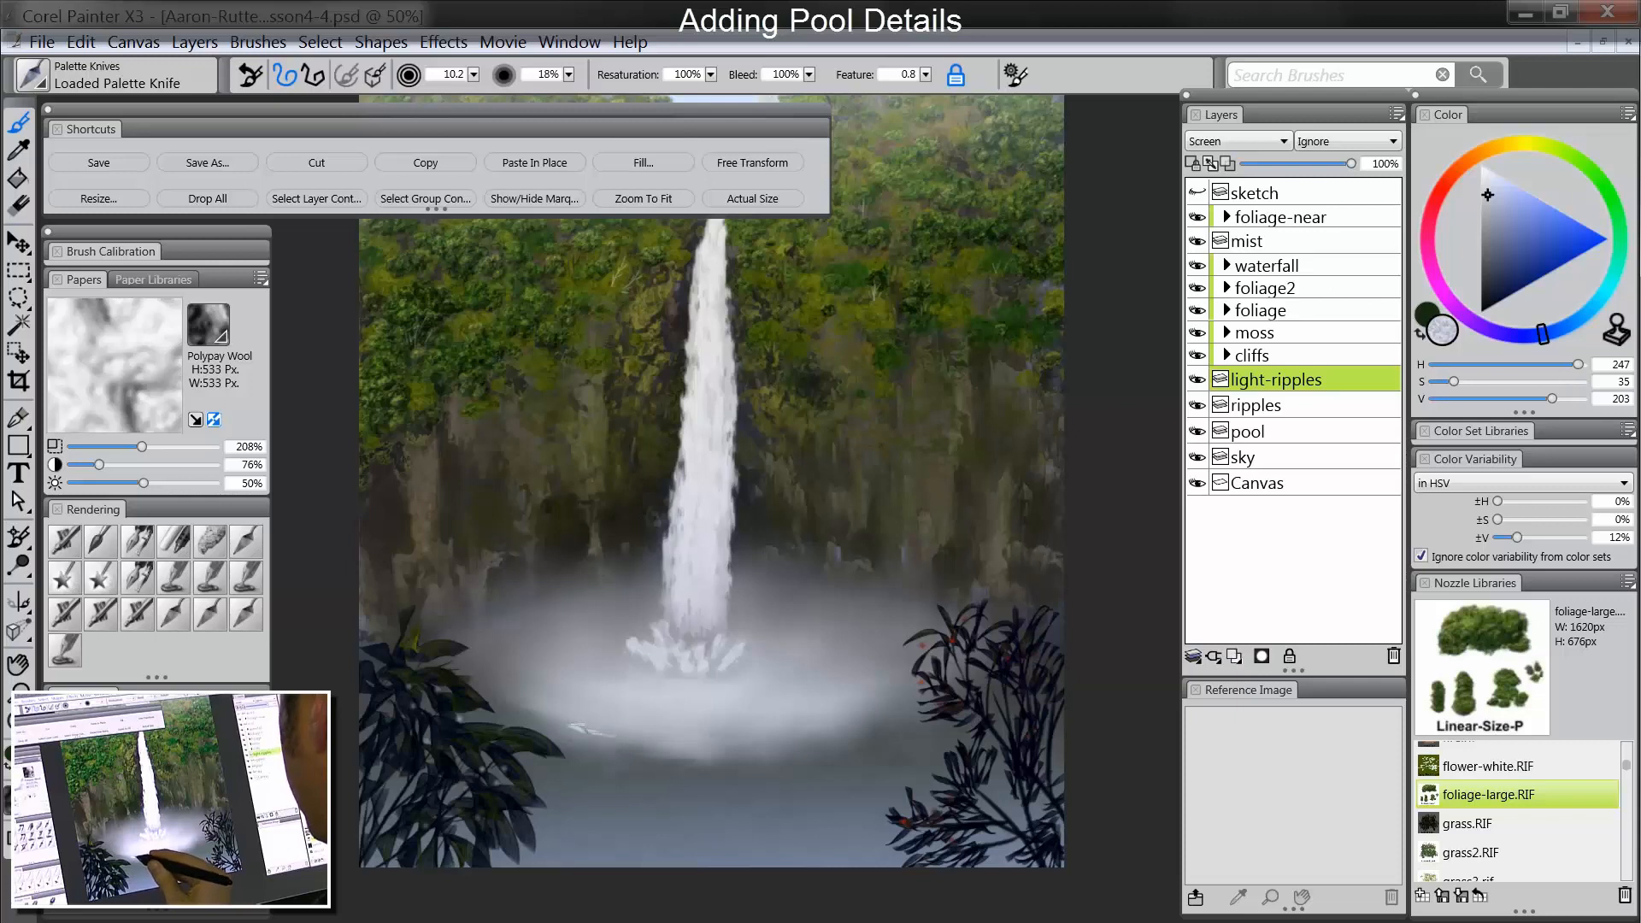
drag(602, 735, 665, 750)
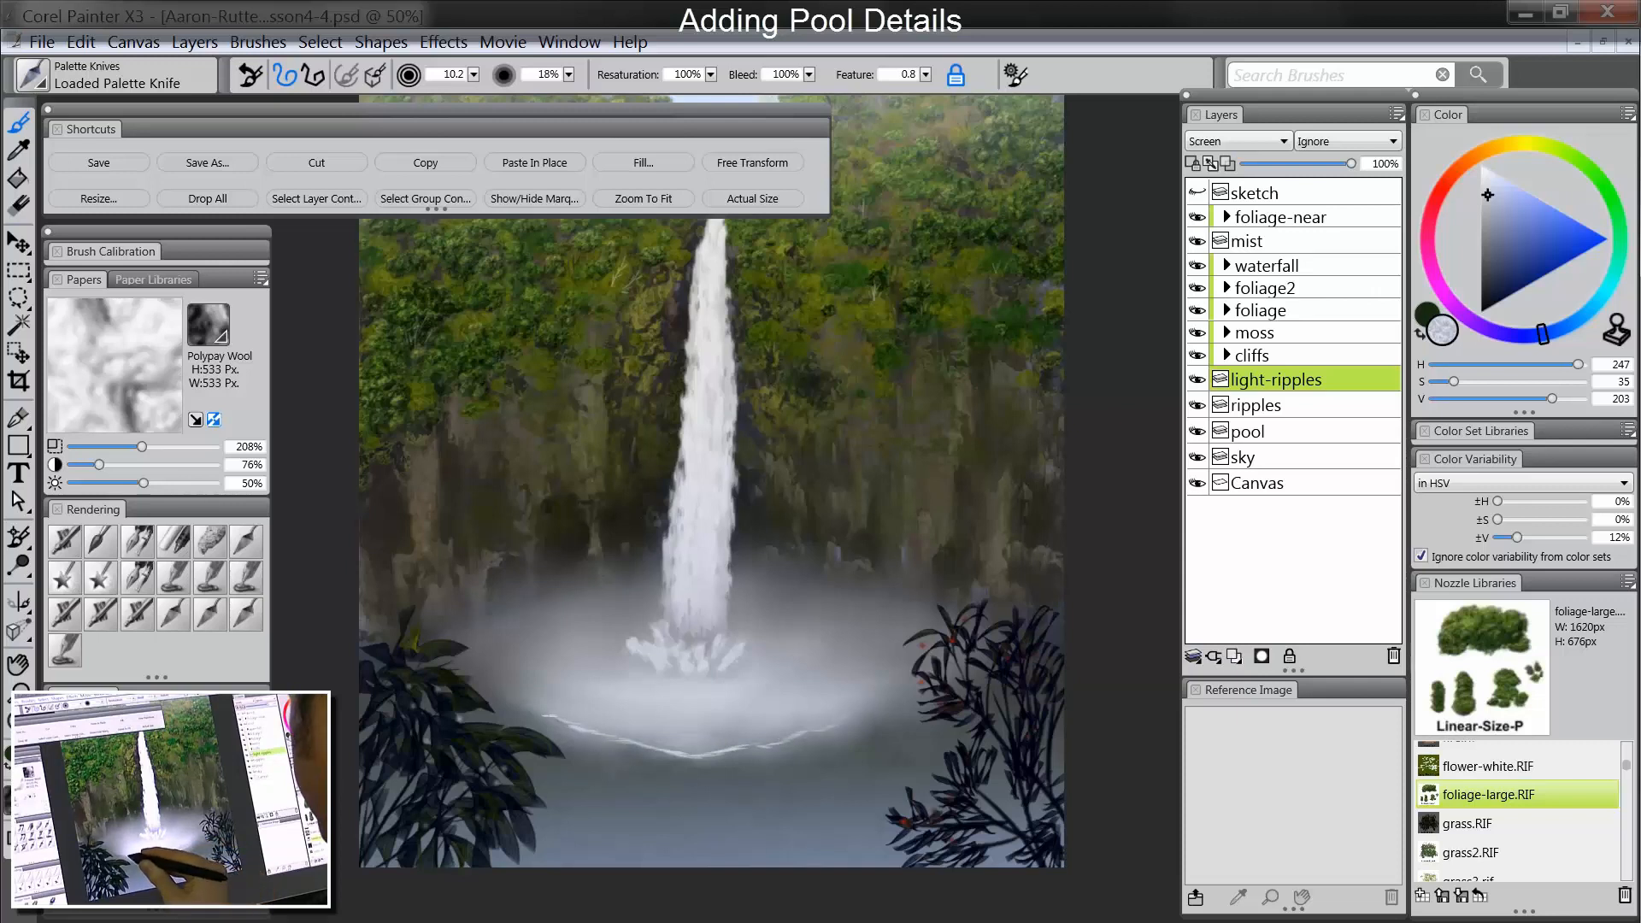
drag(663, 750, 709, 752)
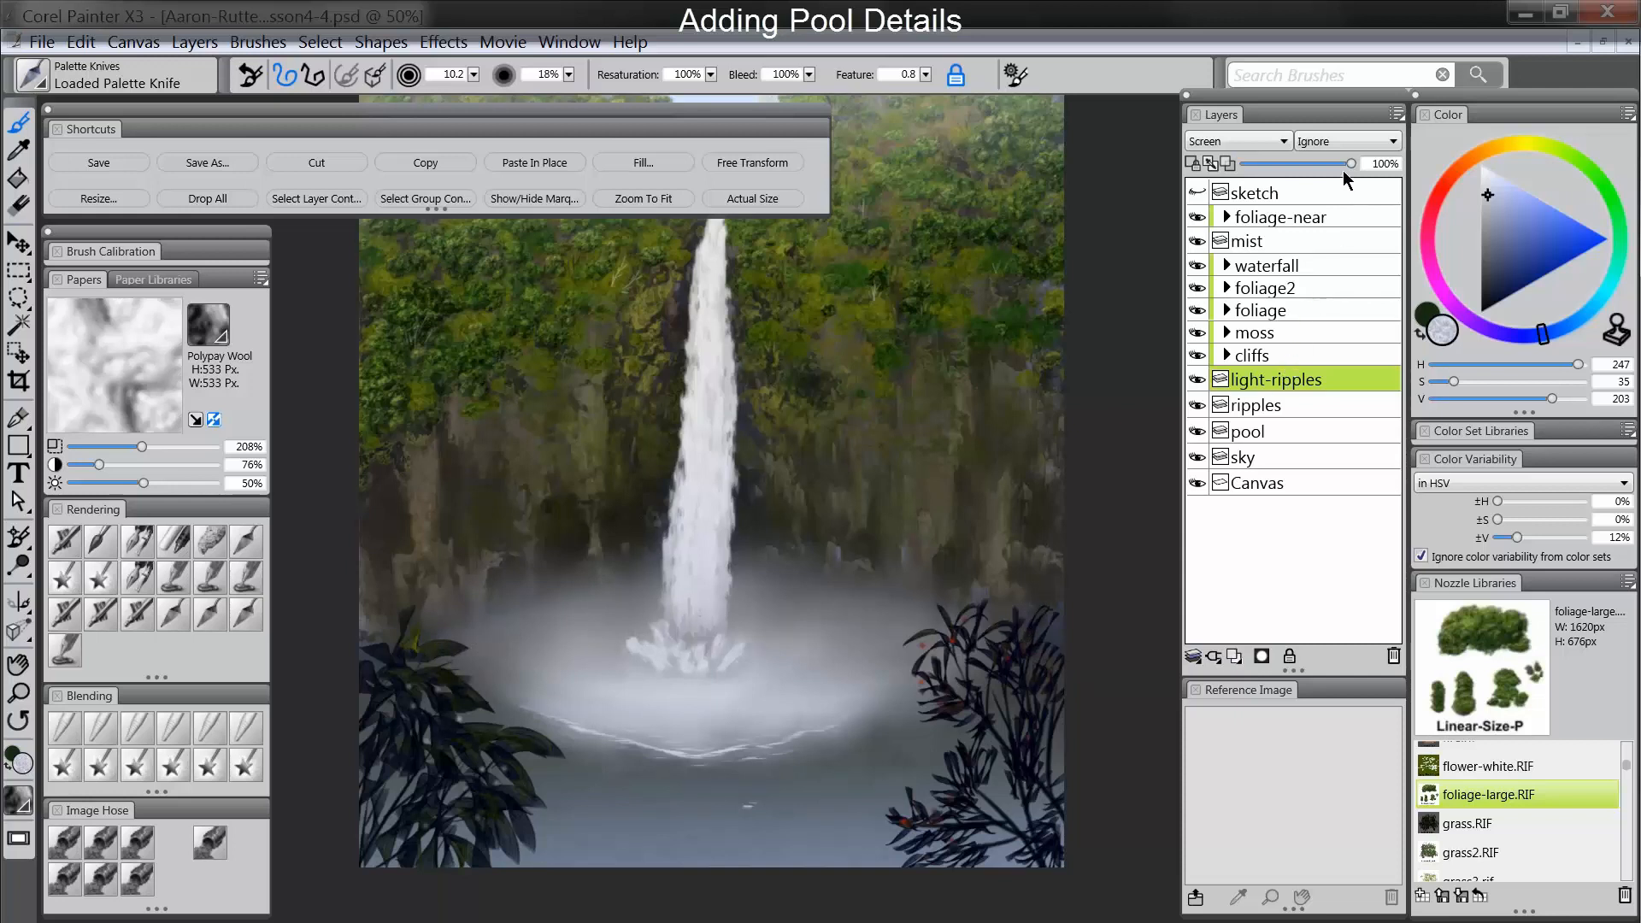
Step: Lower the light-ripples layer's opacity to 61% and switch to the Diffuse Blur blender for softening the ripples
drag(1348, 164, 1333, 165)
click(65, 730)
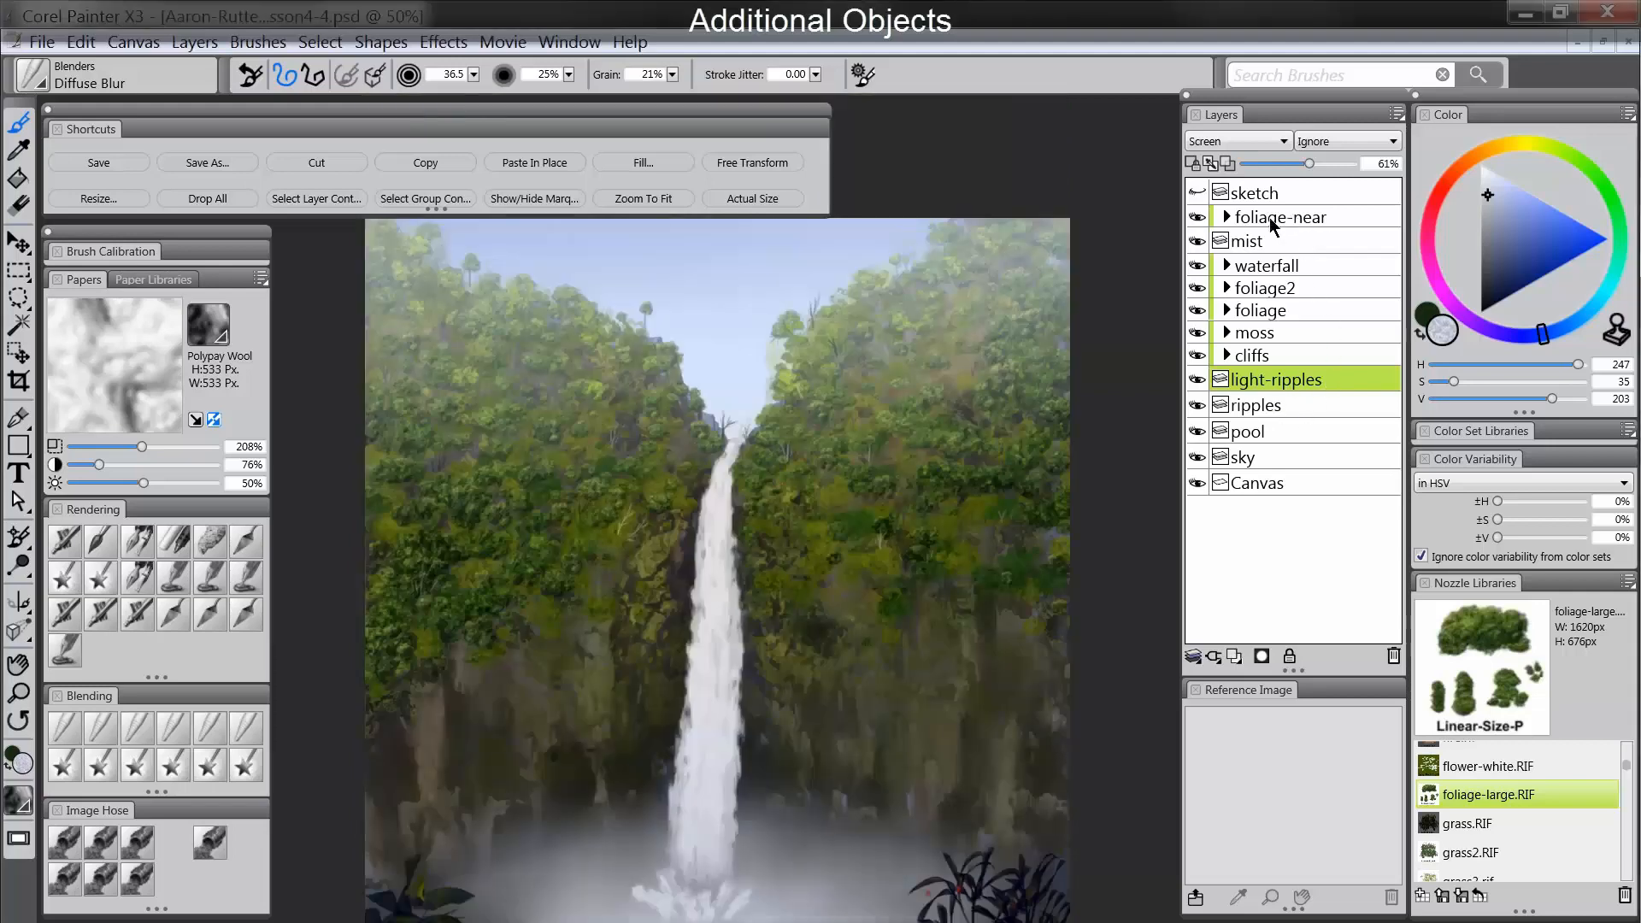
Step: Select the fruit layer inside the foliage-near group and prepare the Detail Oils Brush at size 4.5 with an off-white colour
click(1260, 218)
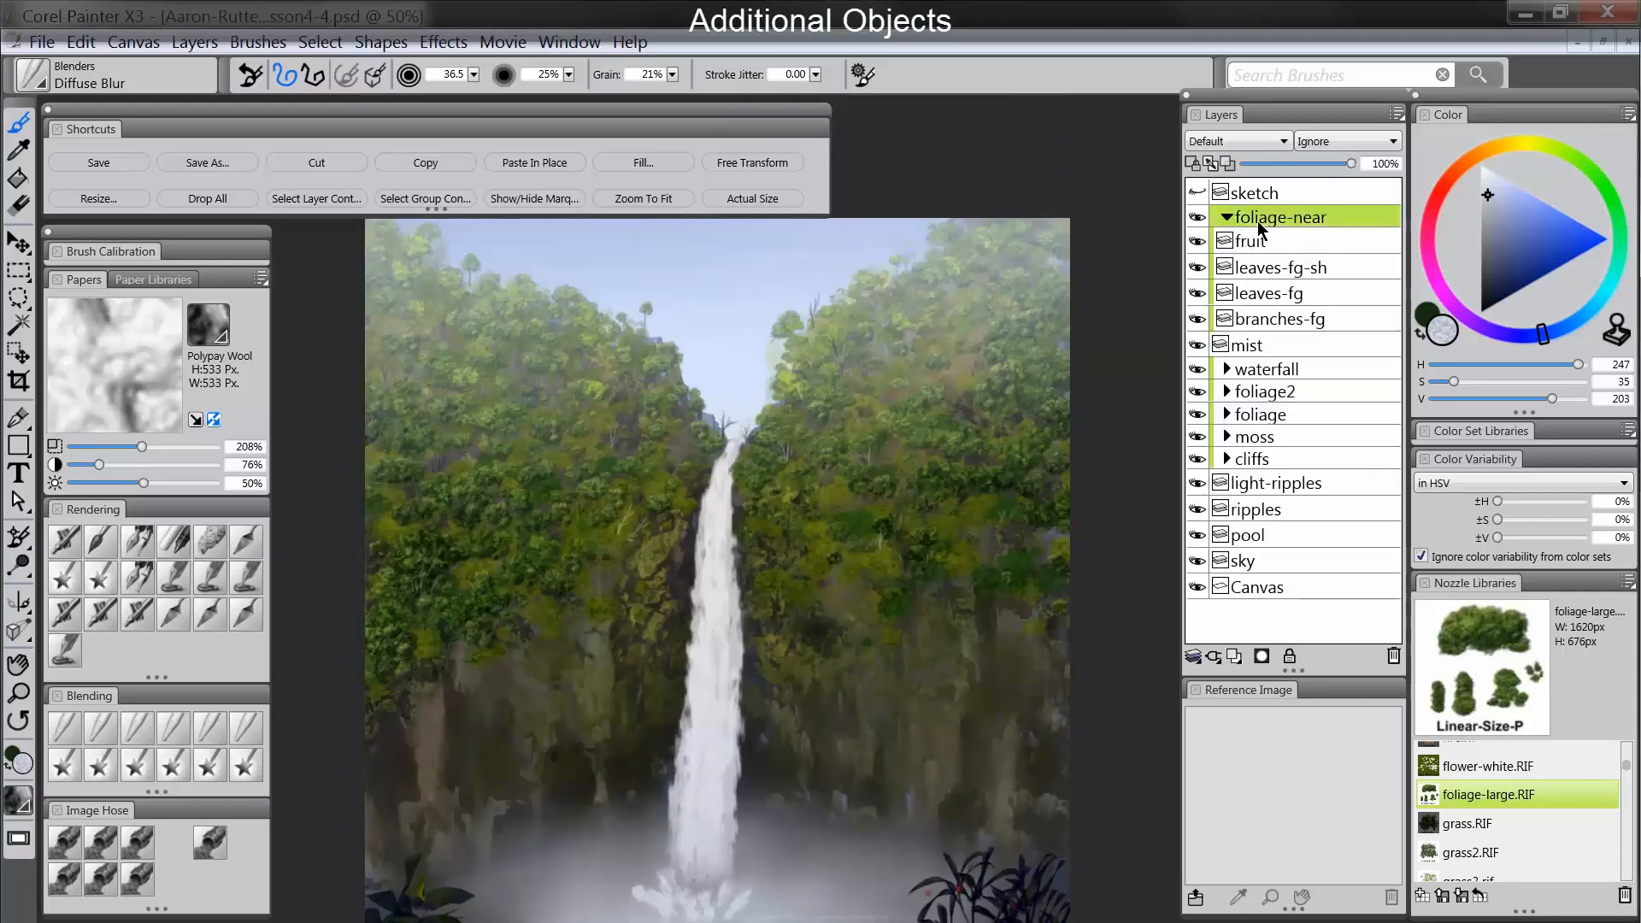
click(1280, 241)
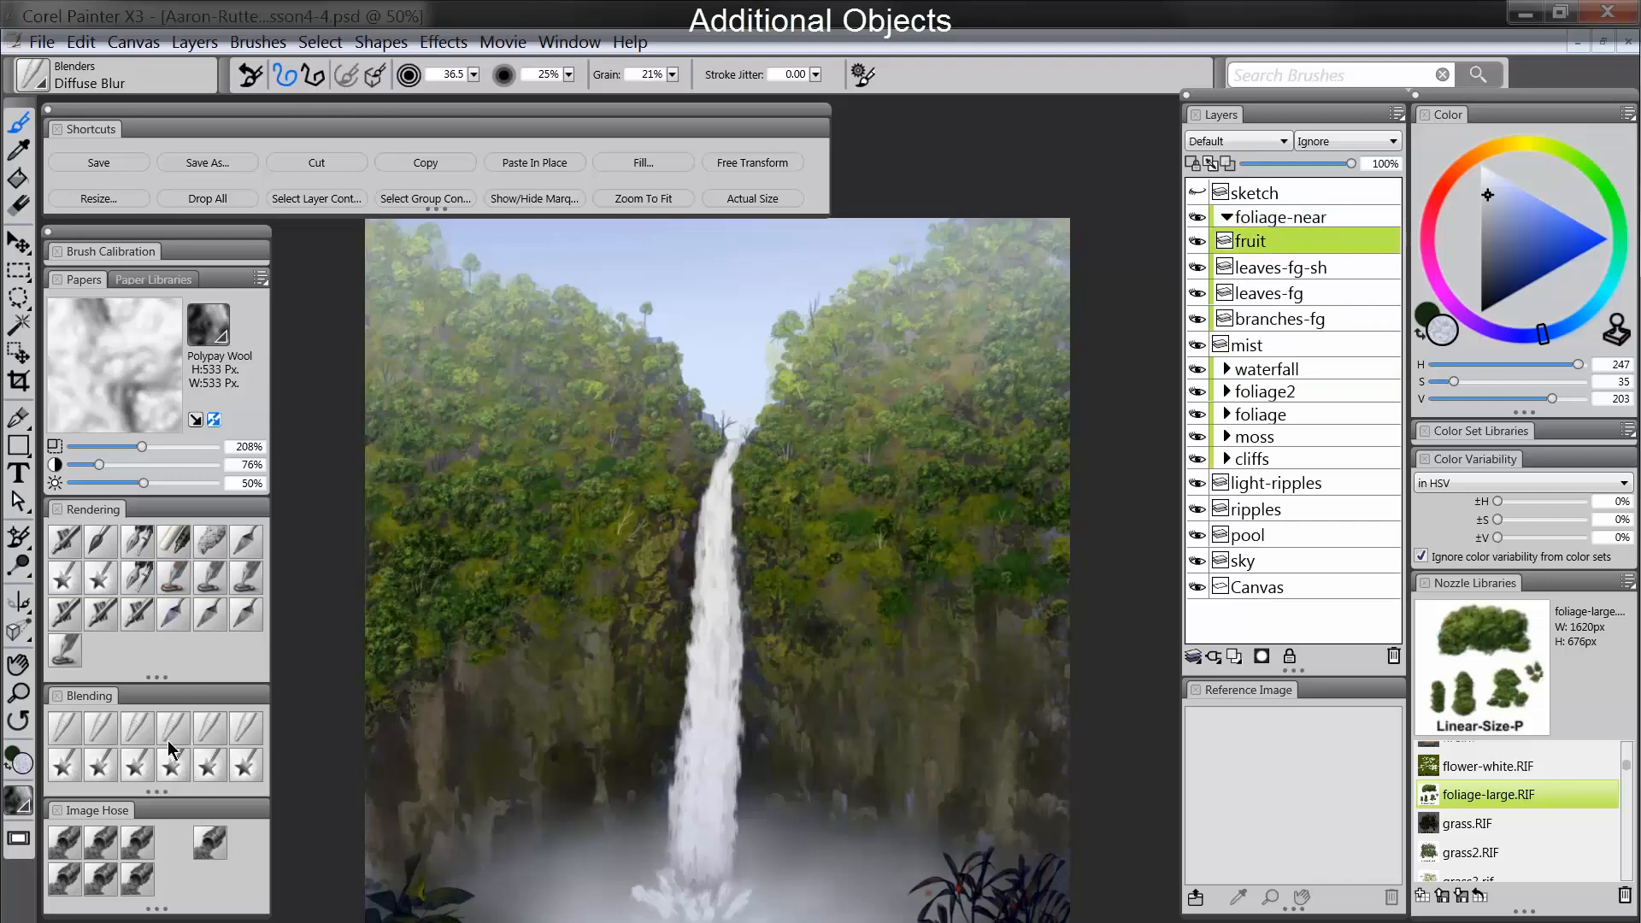
click(100, 540)
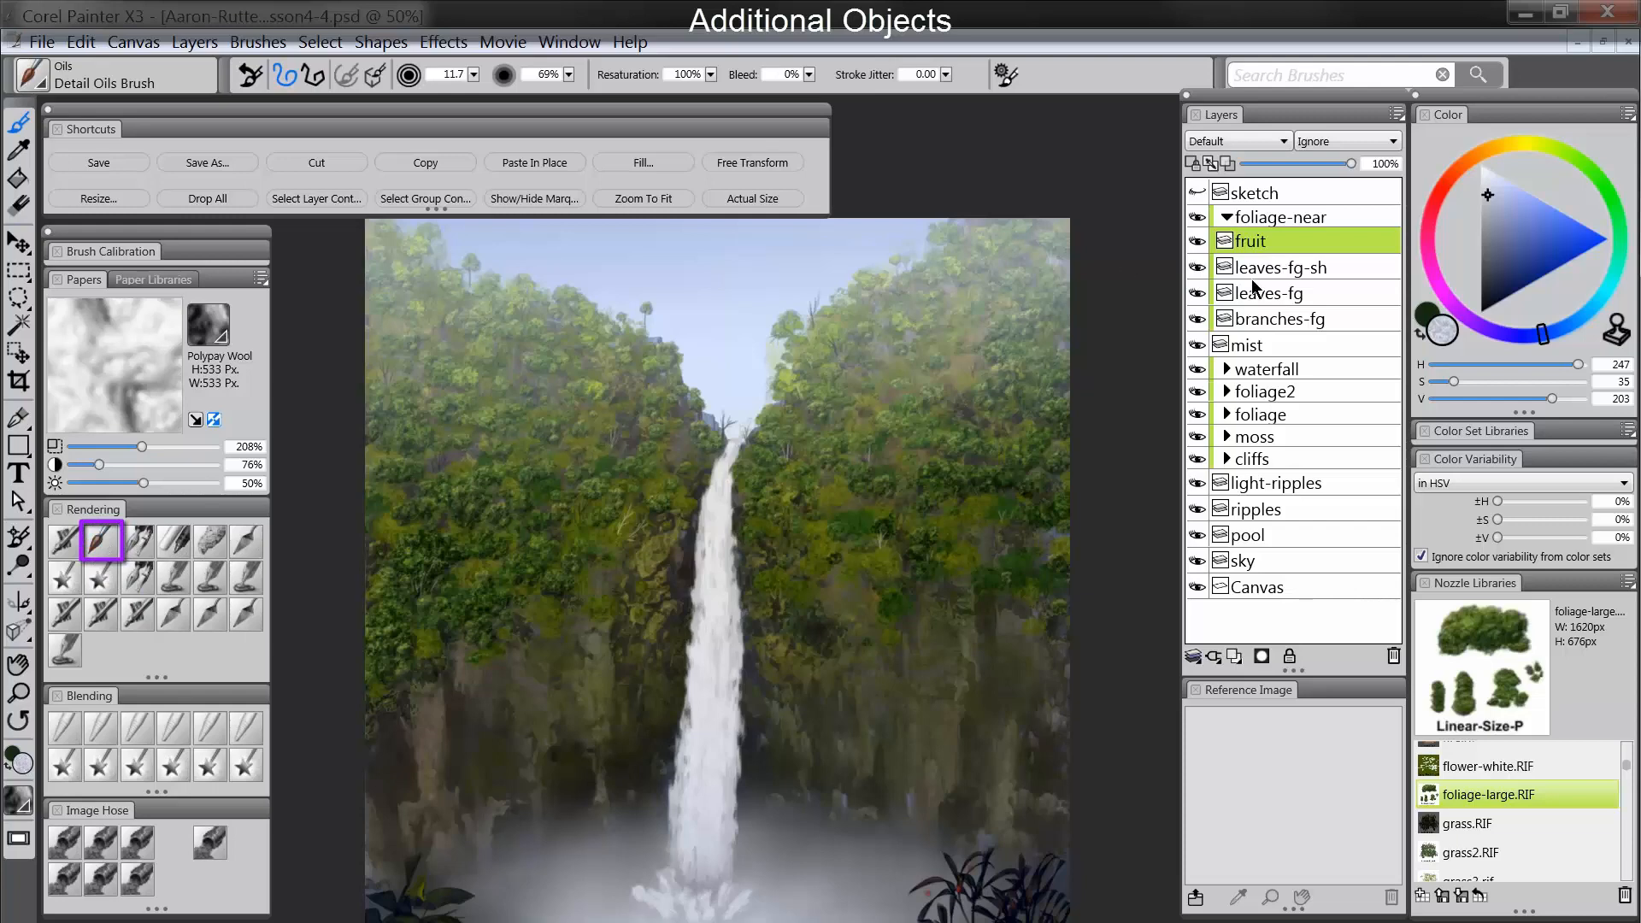
key(bracketleft)
key(bracketleft)
key(bracketleft)
key(bracketleft)
key(bracketleft)
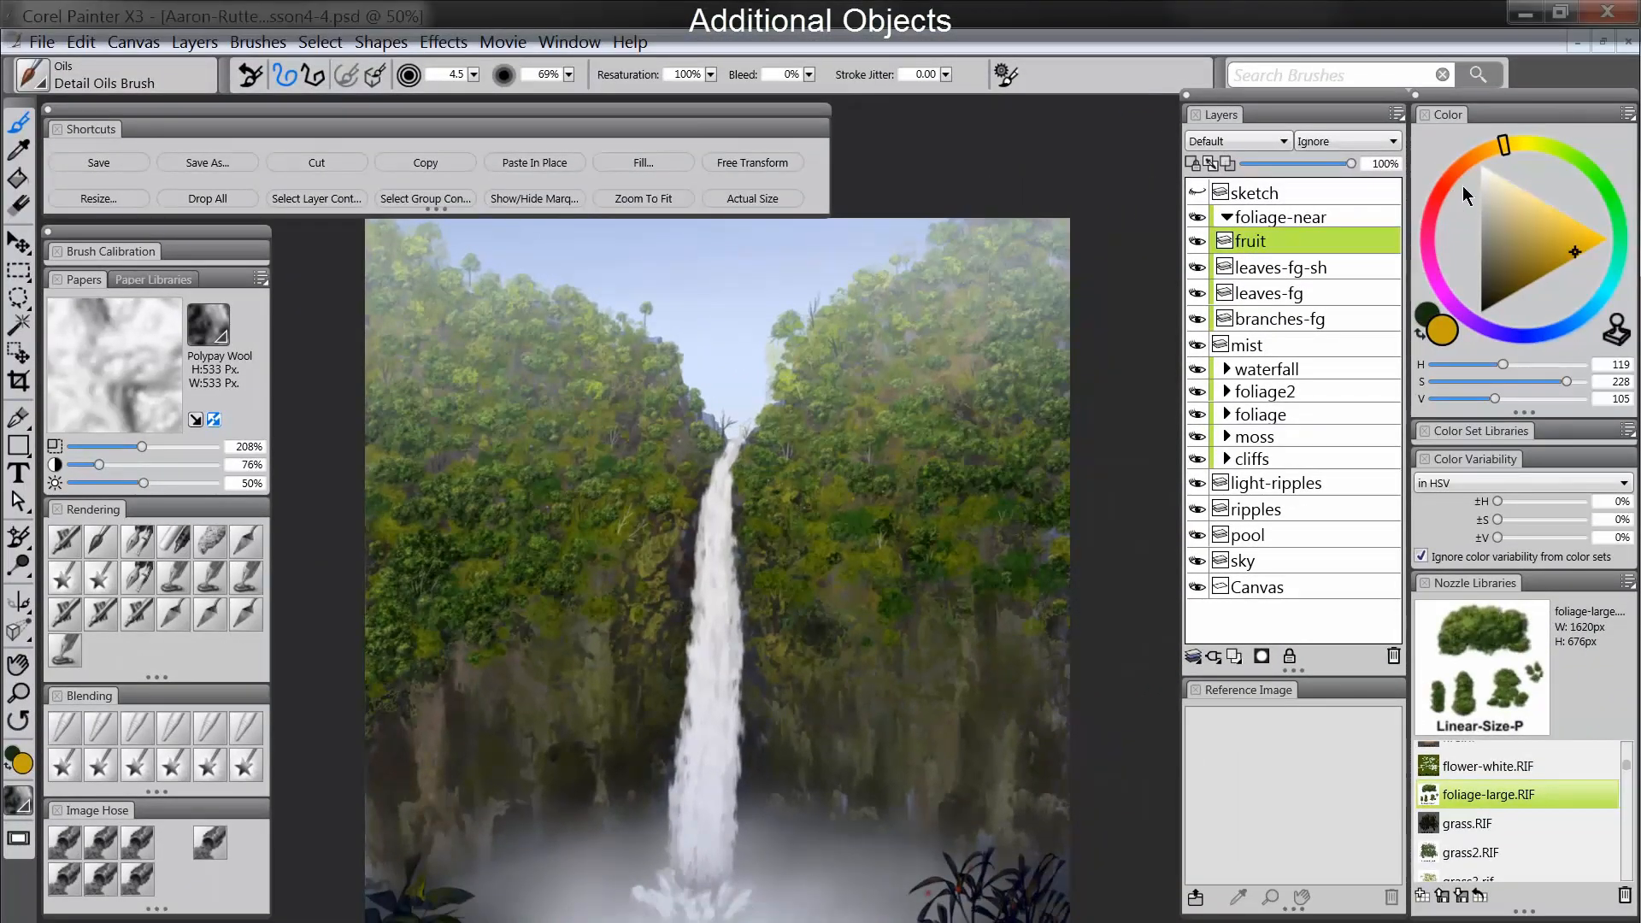
click(1487, 180)
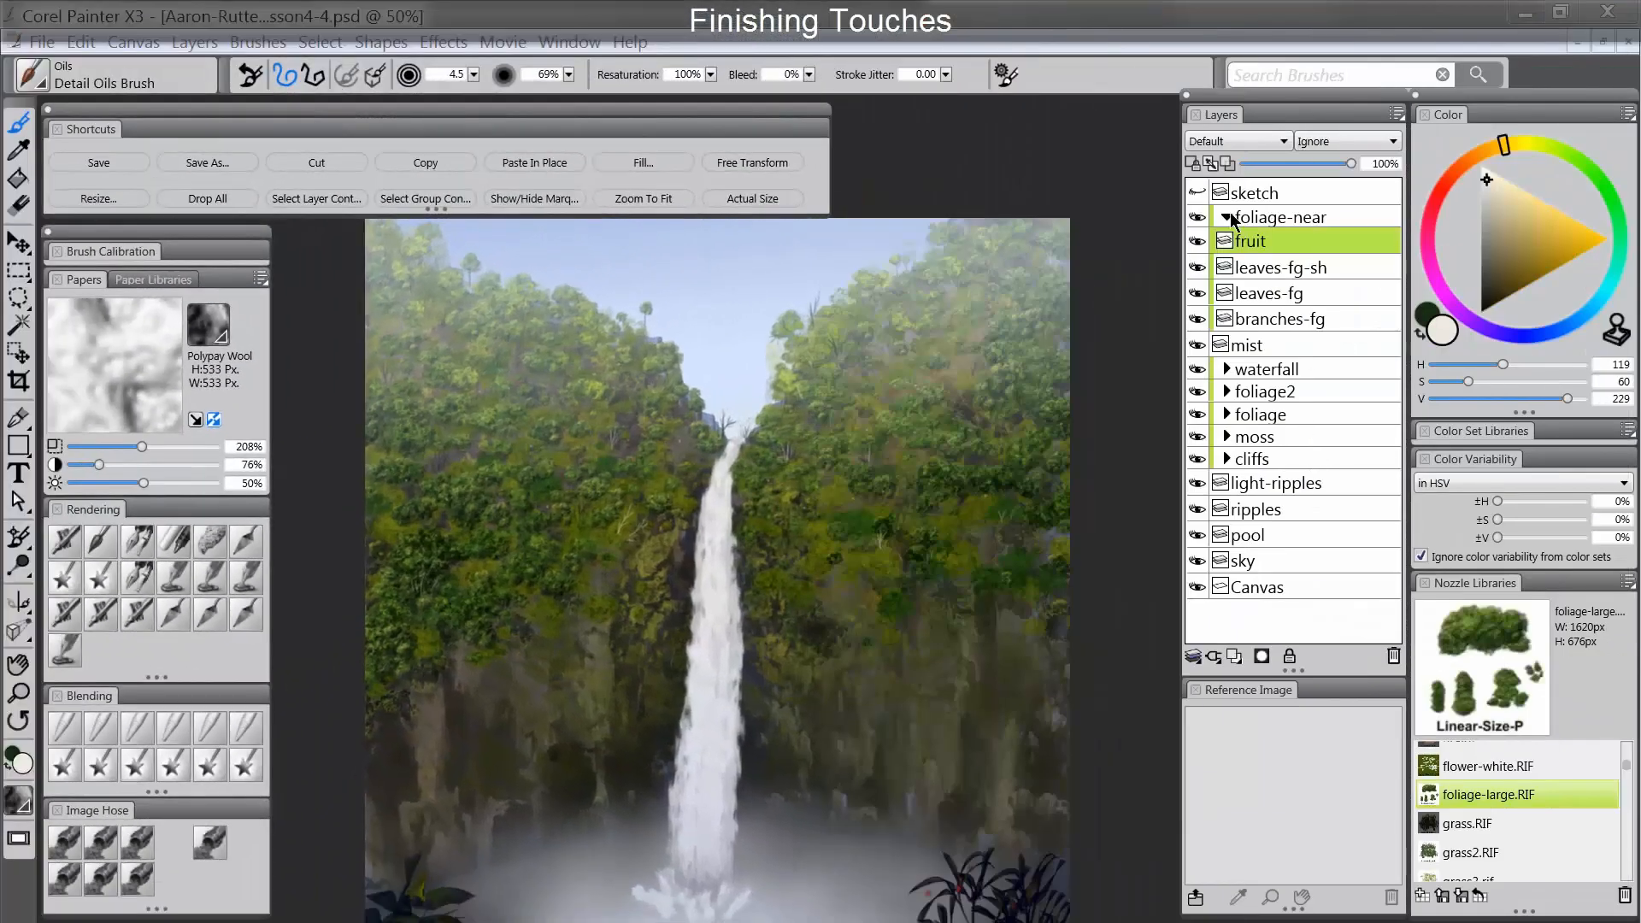
Step: Add a new layer above the collapsed foliage-near group, set its blend mode to Multiply and name it tint
click(1228, 217)
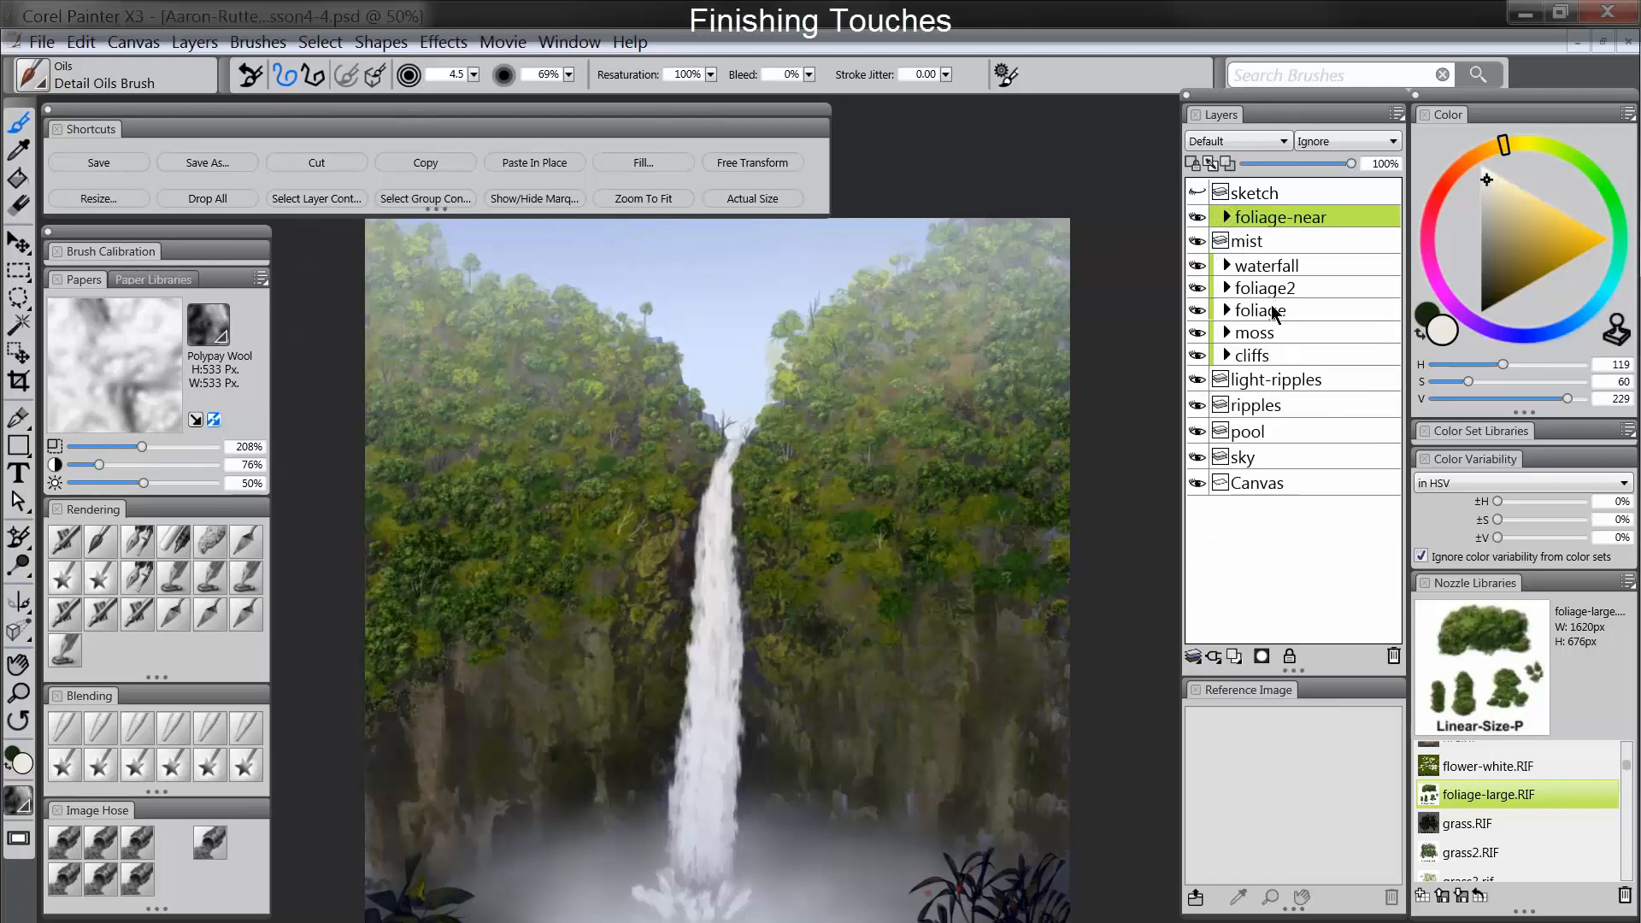
click(1234, 657)
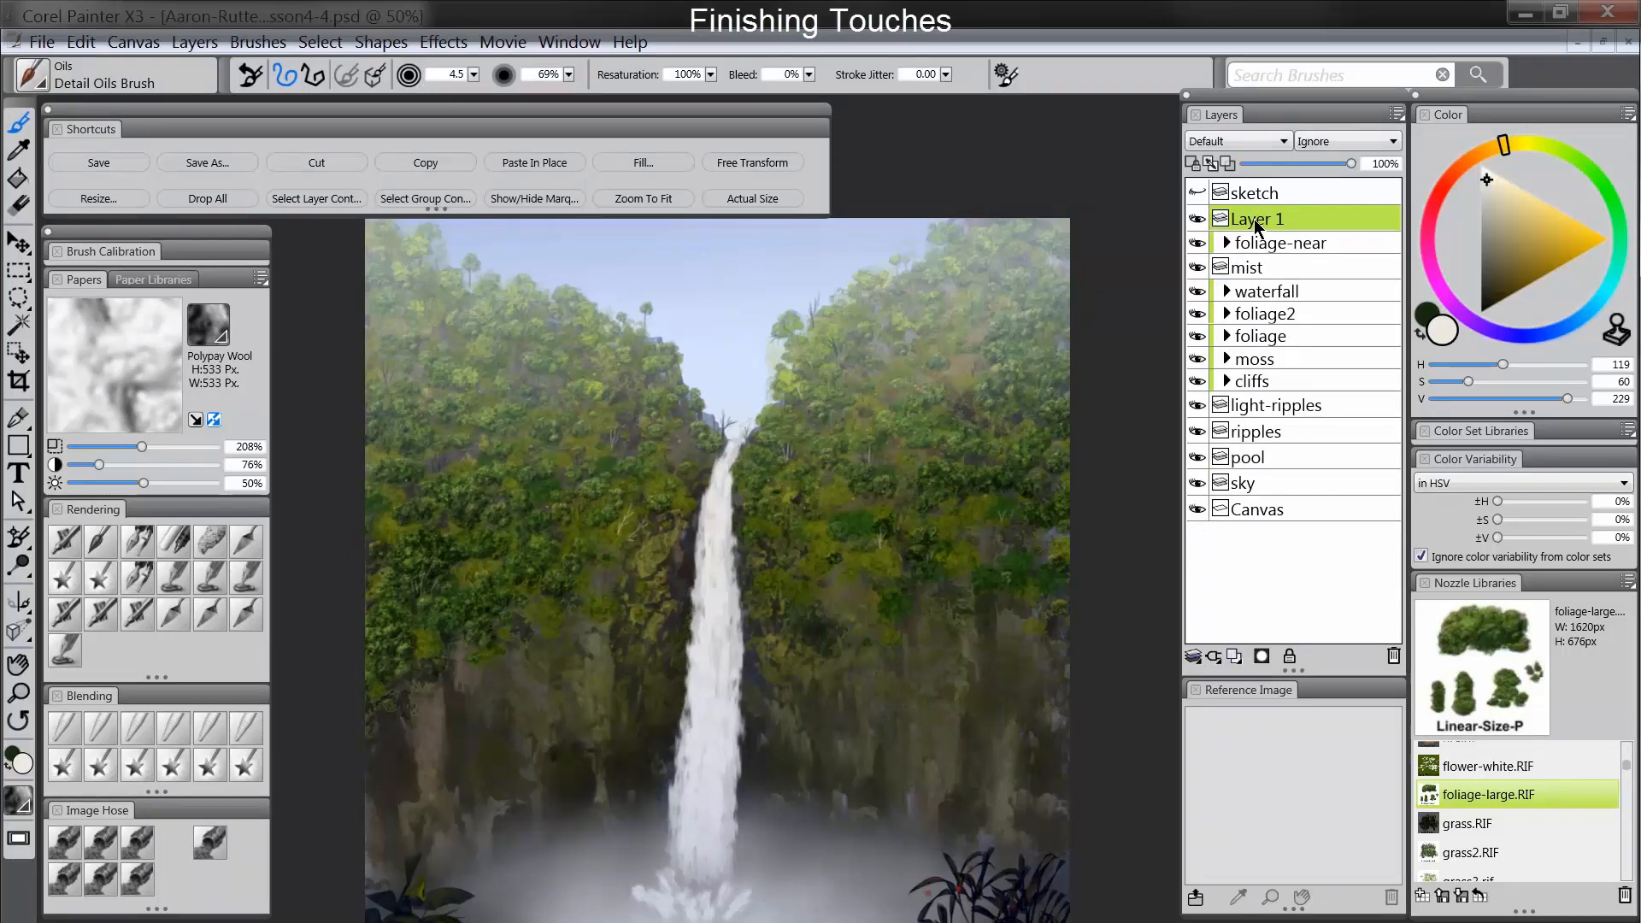
click(1236, 141)
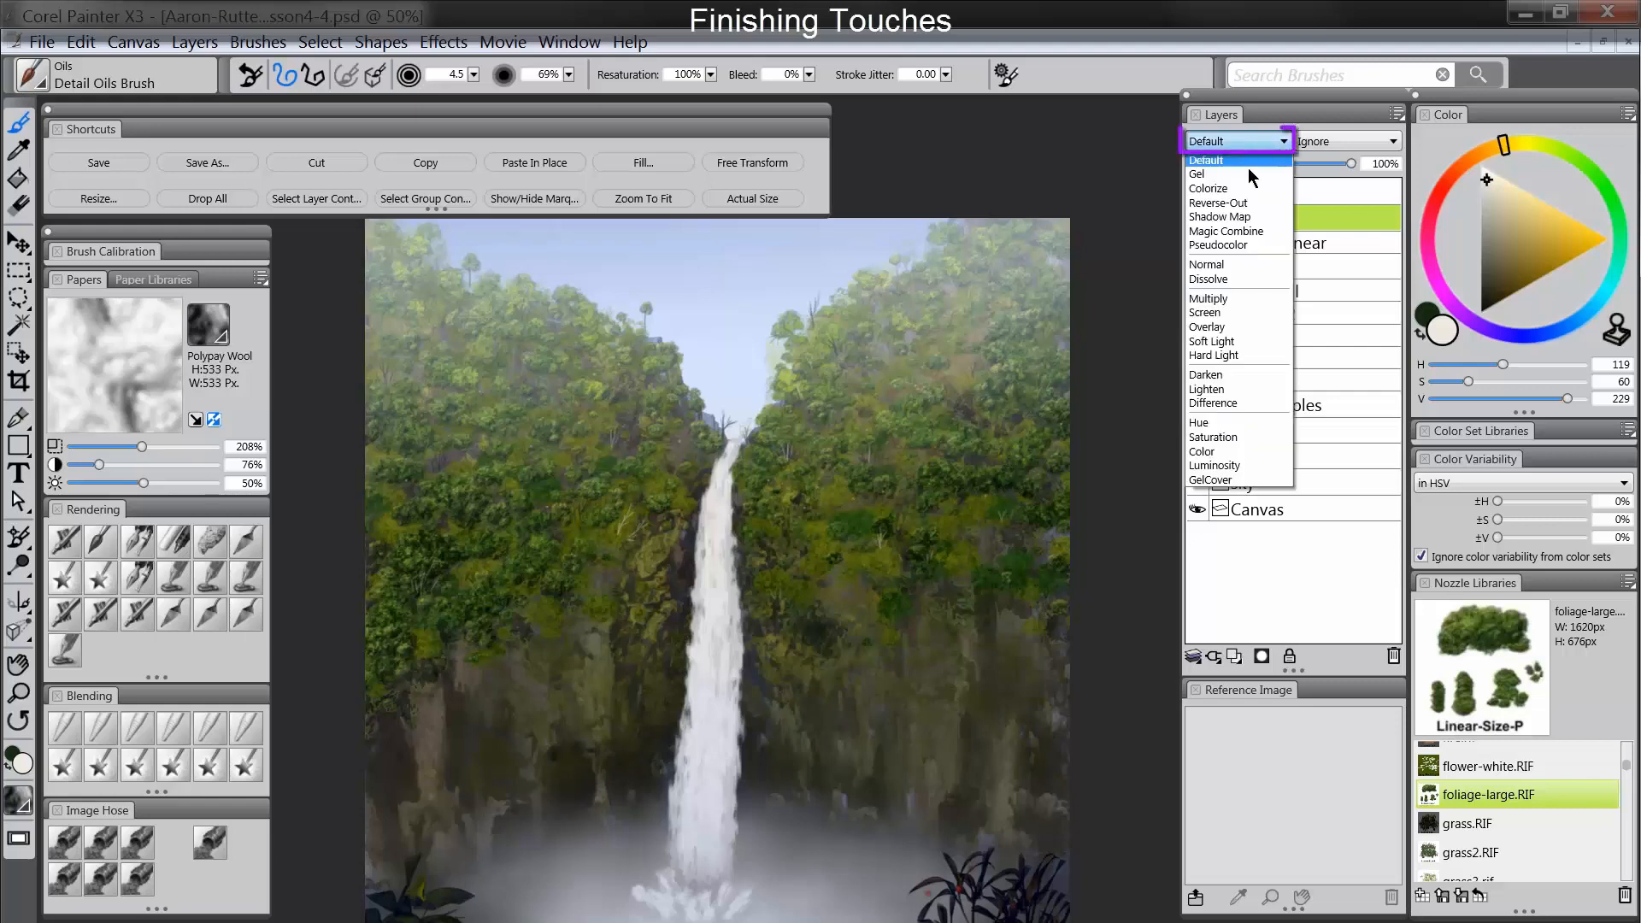
click(1243, 306)
double_click(1263, 219)
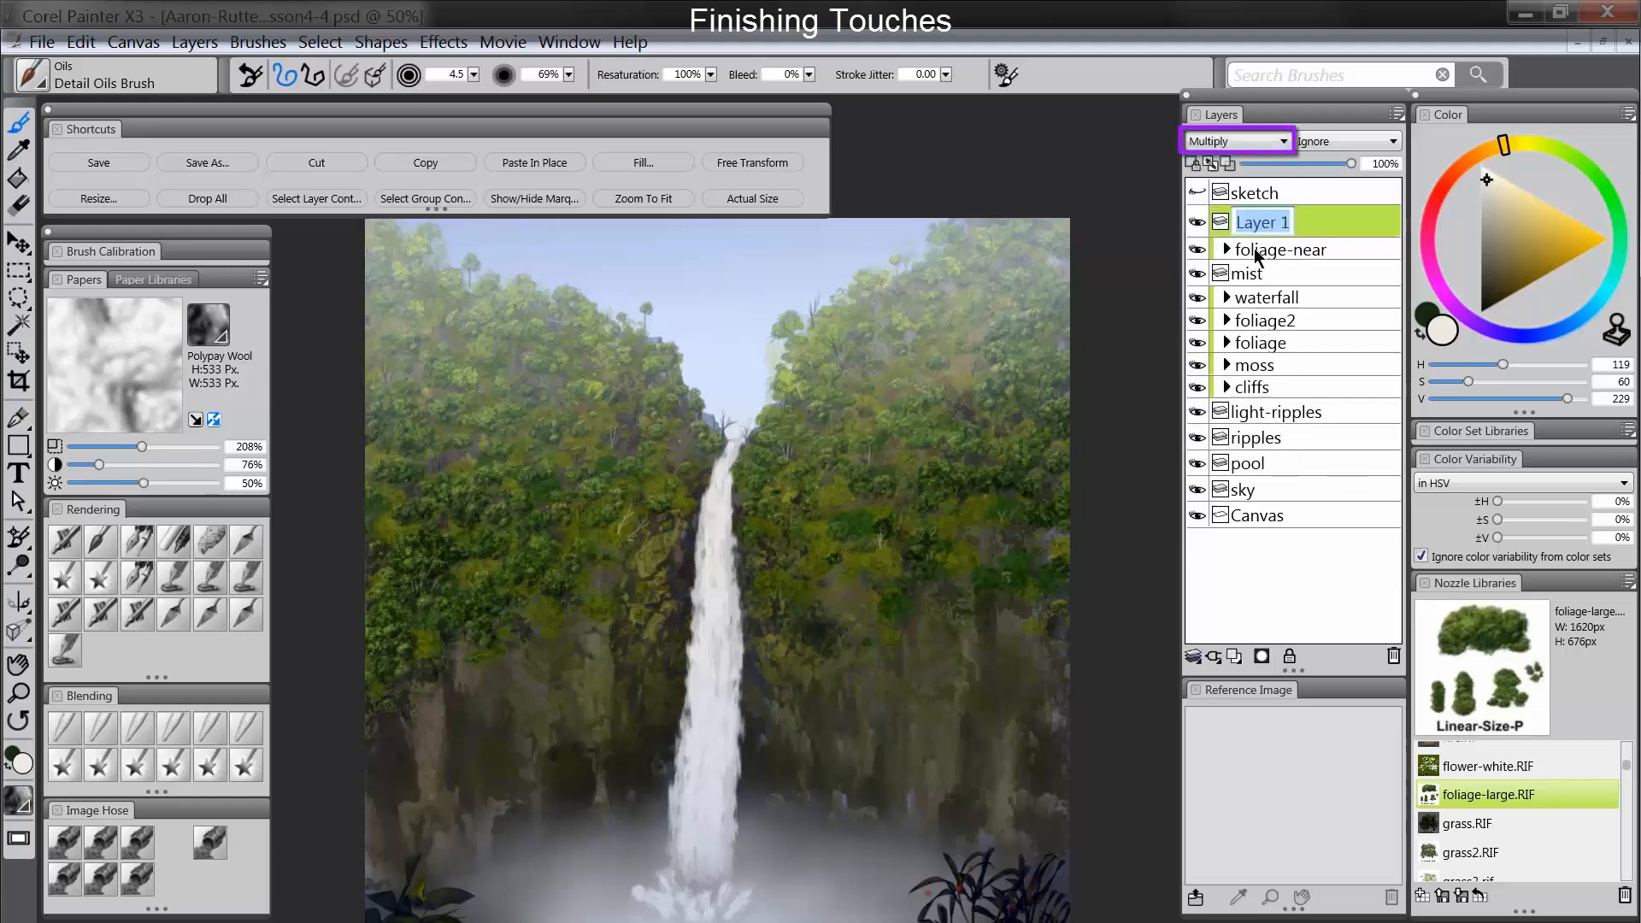
text(tint)
key(Return)
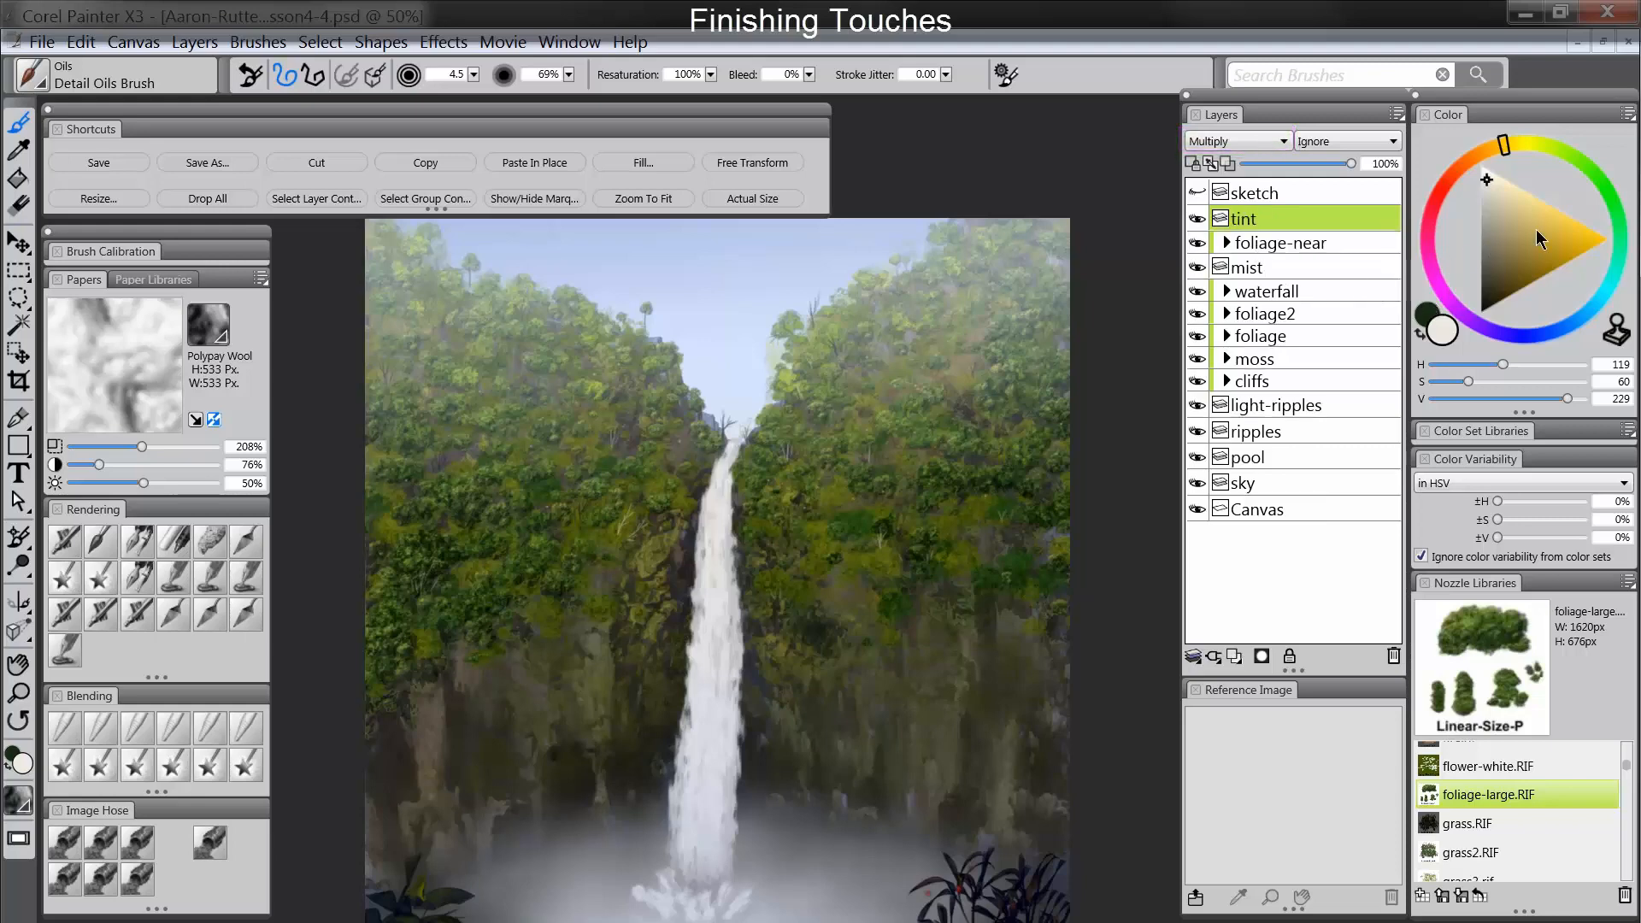
Step: Fill the tint layer with a pale orange (H 111, S 255, V 215) as the current colour at 100% opacity
mouse_move(1509, 159)
mouse_down()
mouse_move(1489, 158)
mouse_move(1519, 189)
mouse_up()
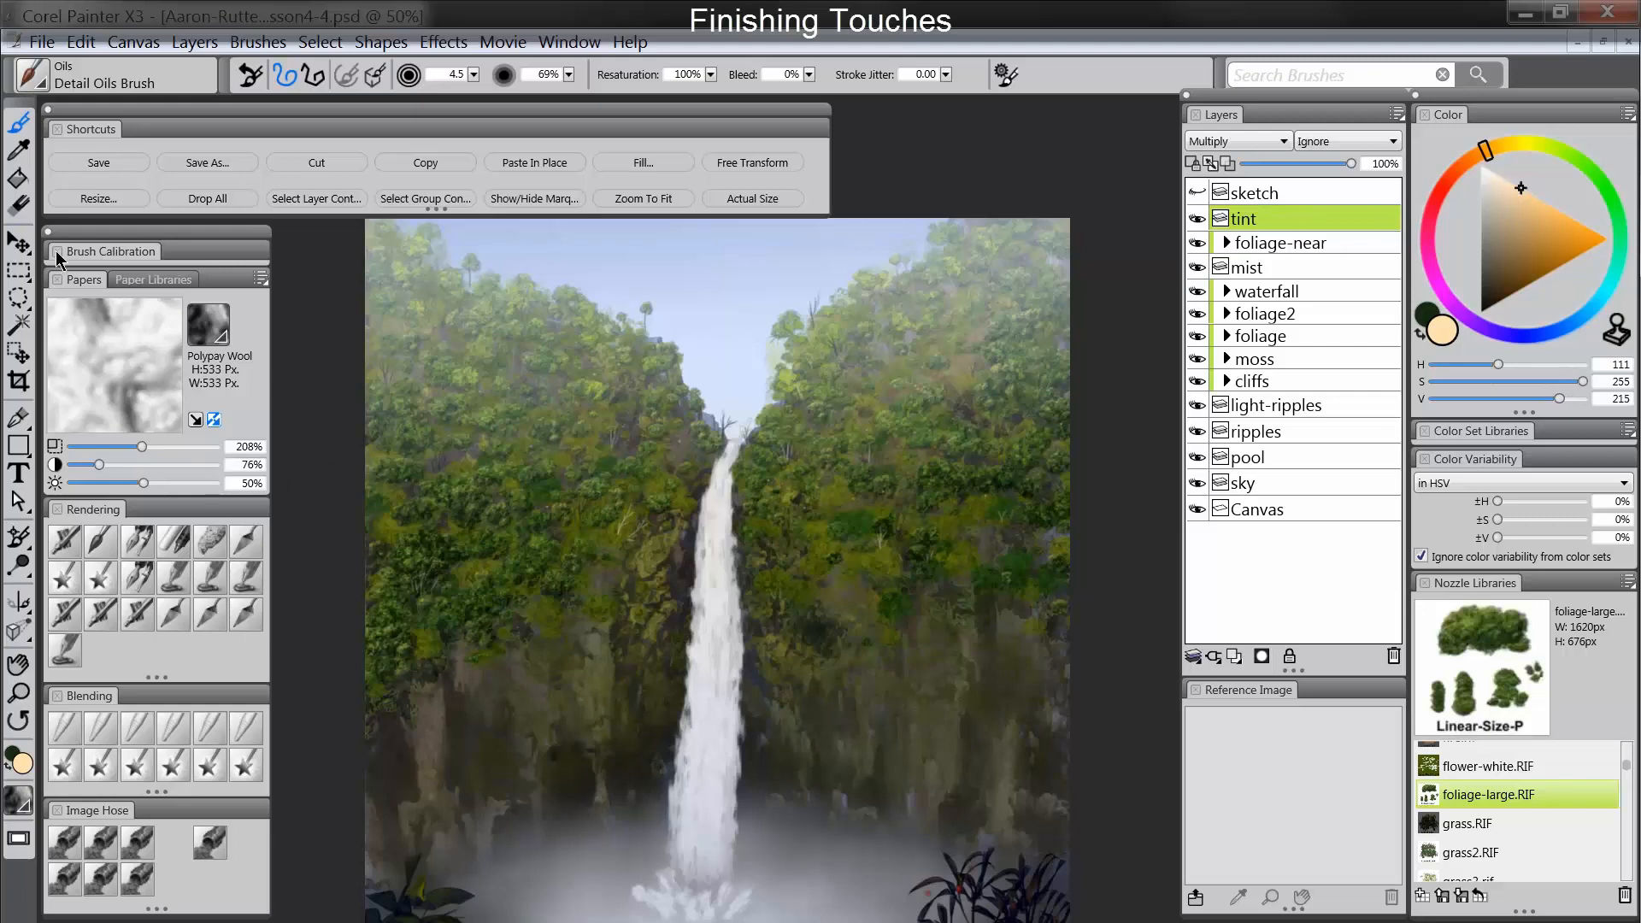
click(642, 162)
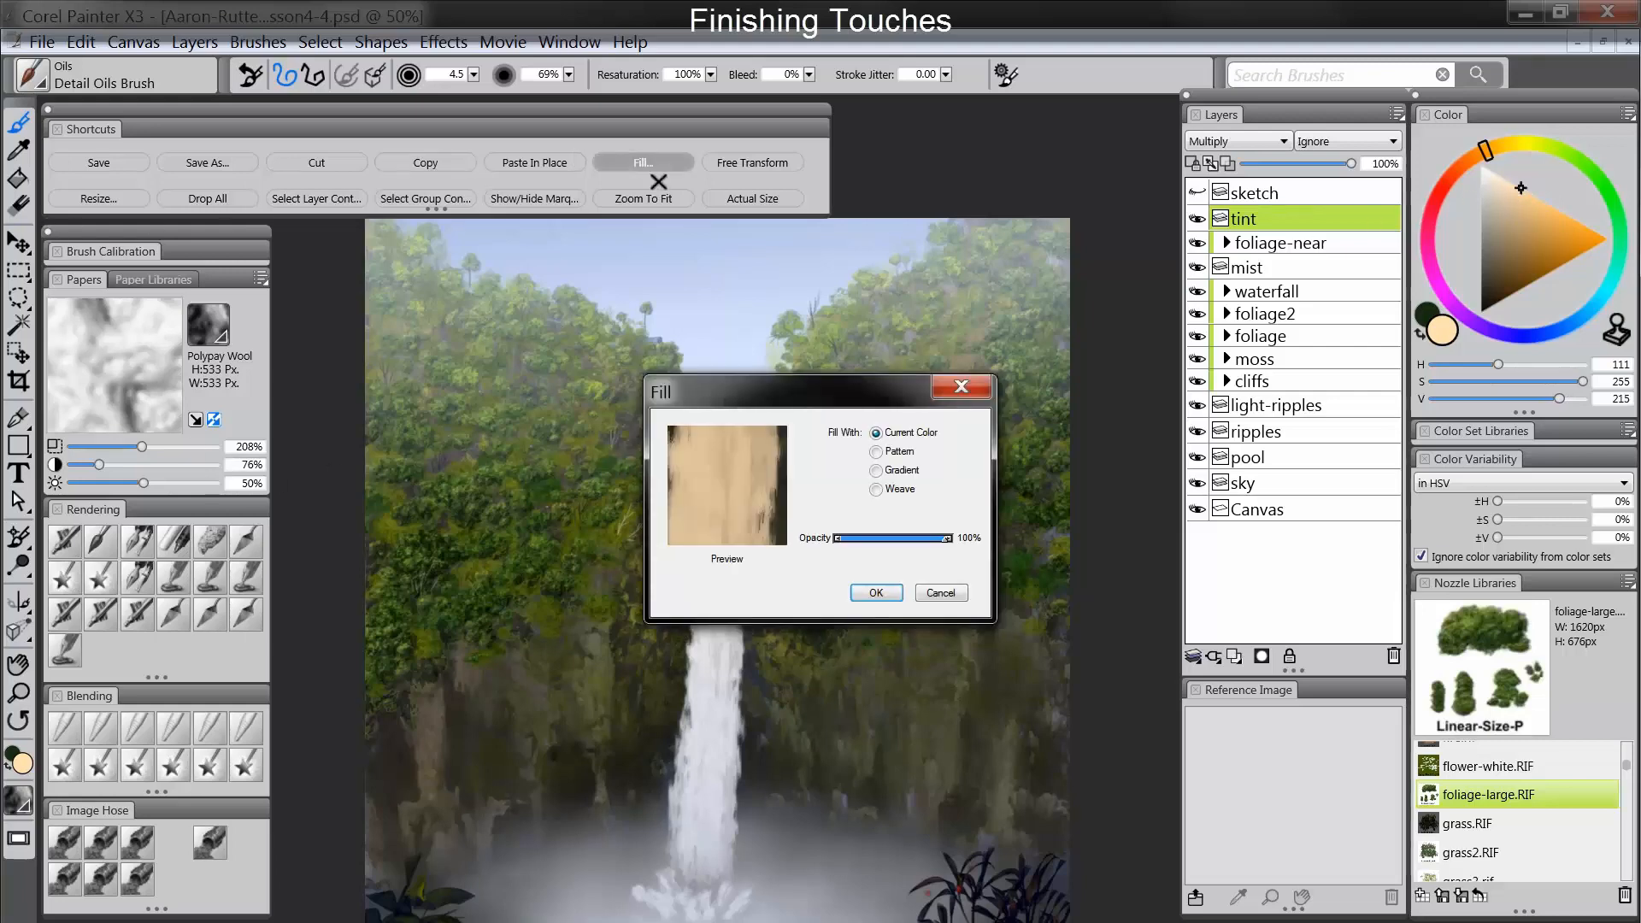
click(876, 594)
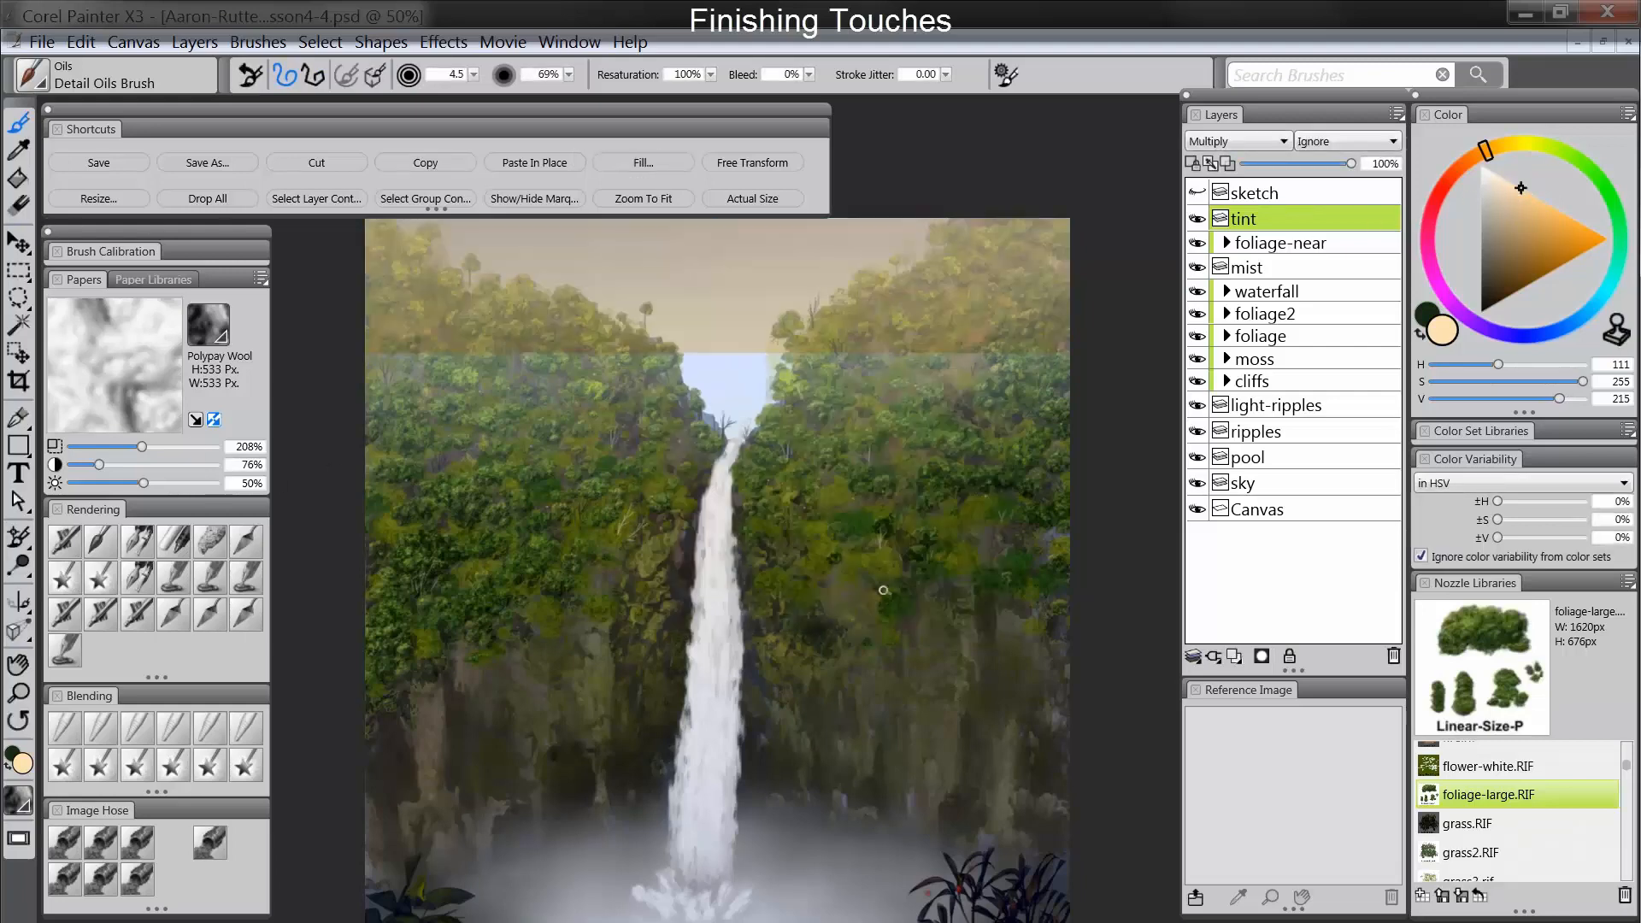
Step: Airbrush a muted blue (H 247, S 115, V 88) over the pool with the Digital Airbrush at size 503.6, with the panels hidden
click(65, 542)
click(1544, 335)
click(1508, 294)
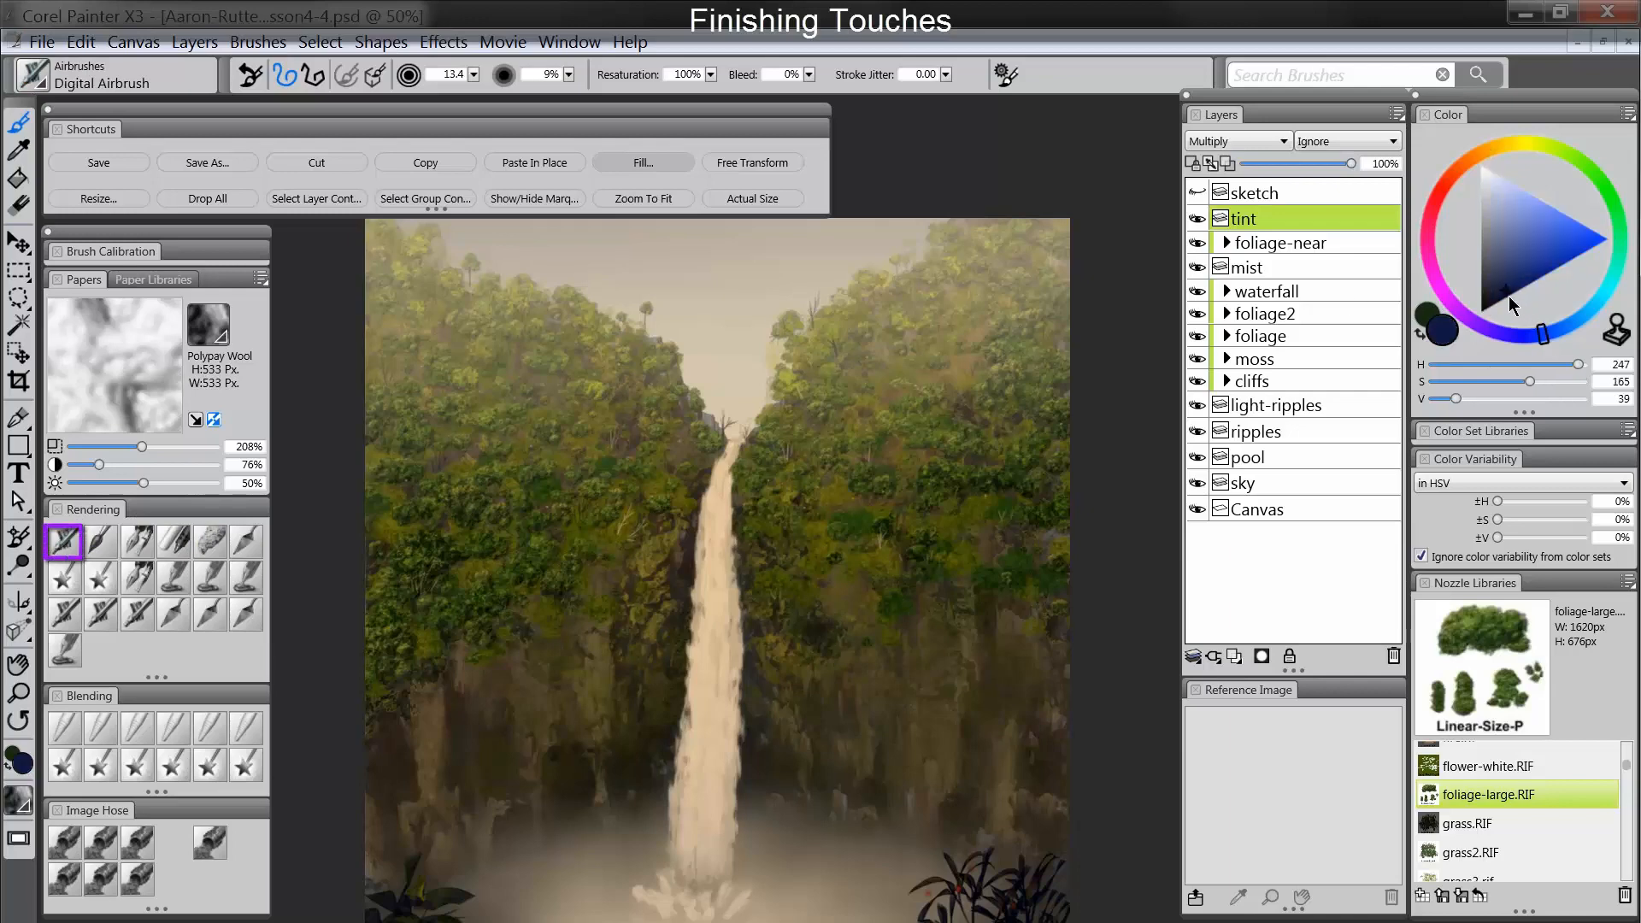
drag(1509, 295, 1519, 270)
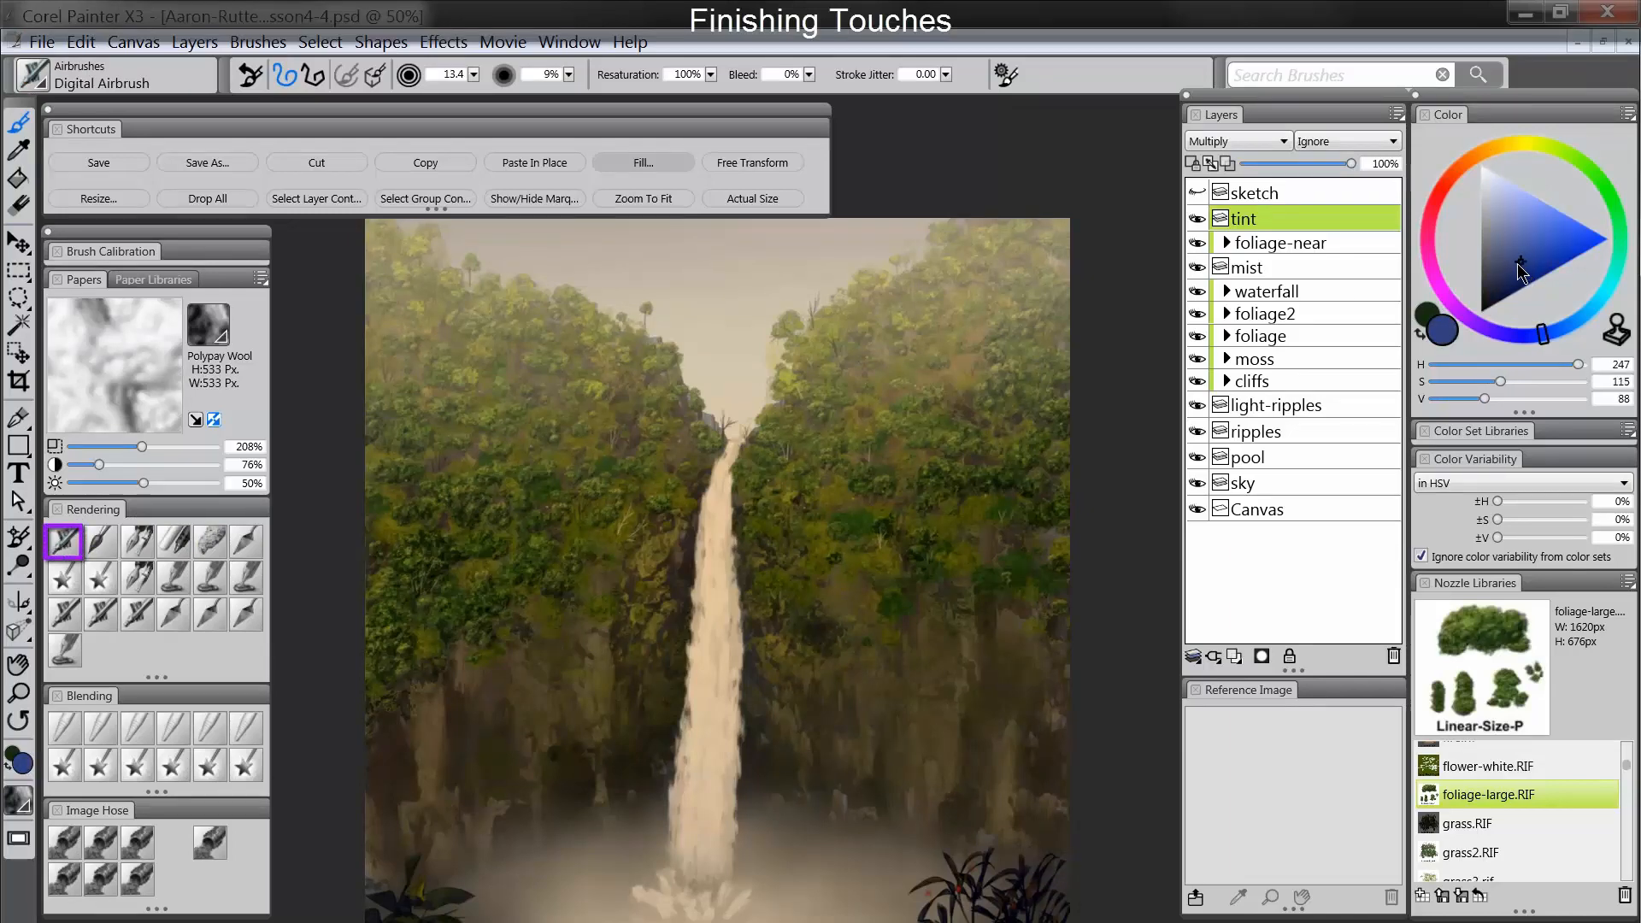
drag(726, 692, 733, 443)
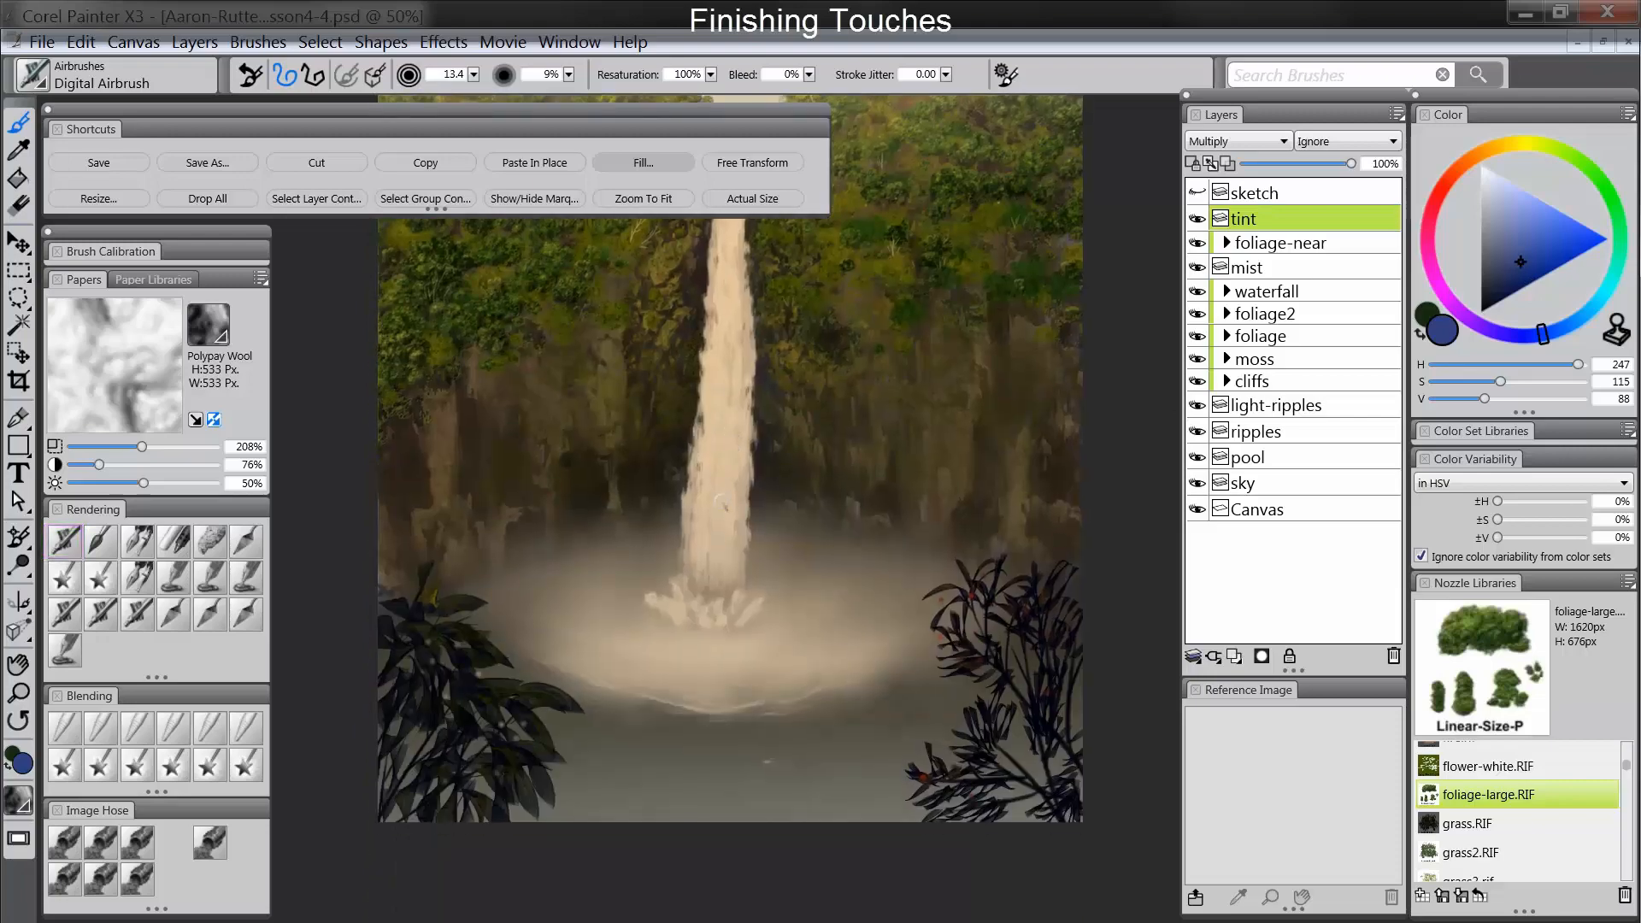
drag(563, 564, 662, 748)
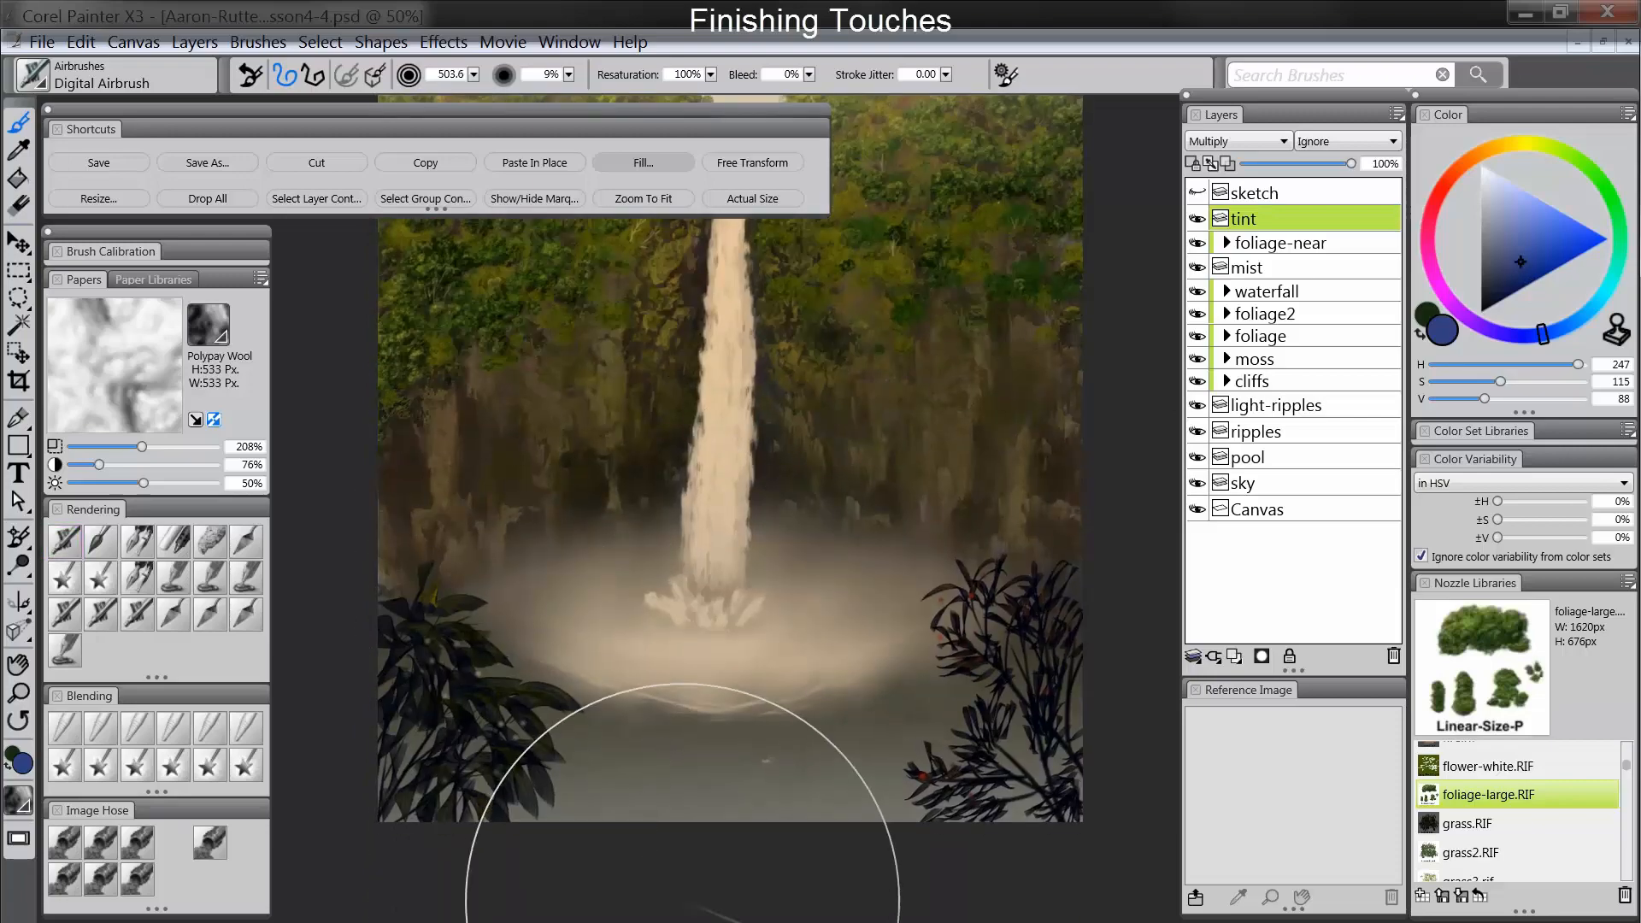
key(Tab)
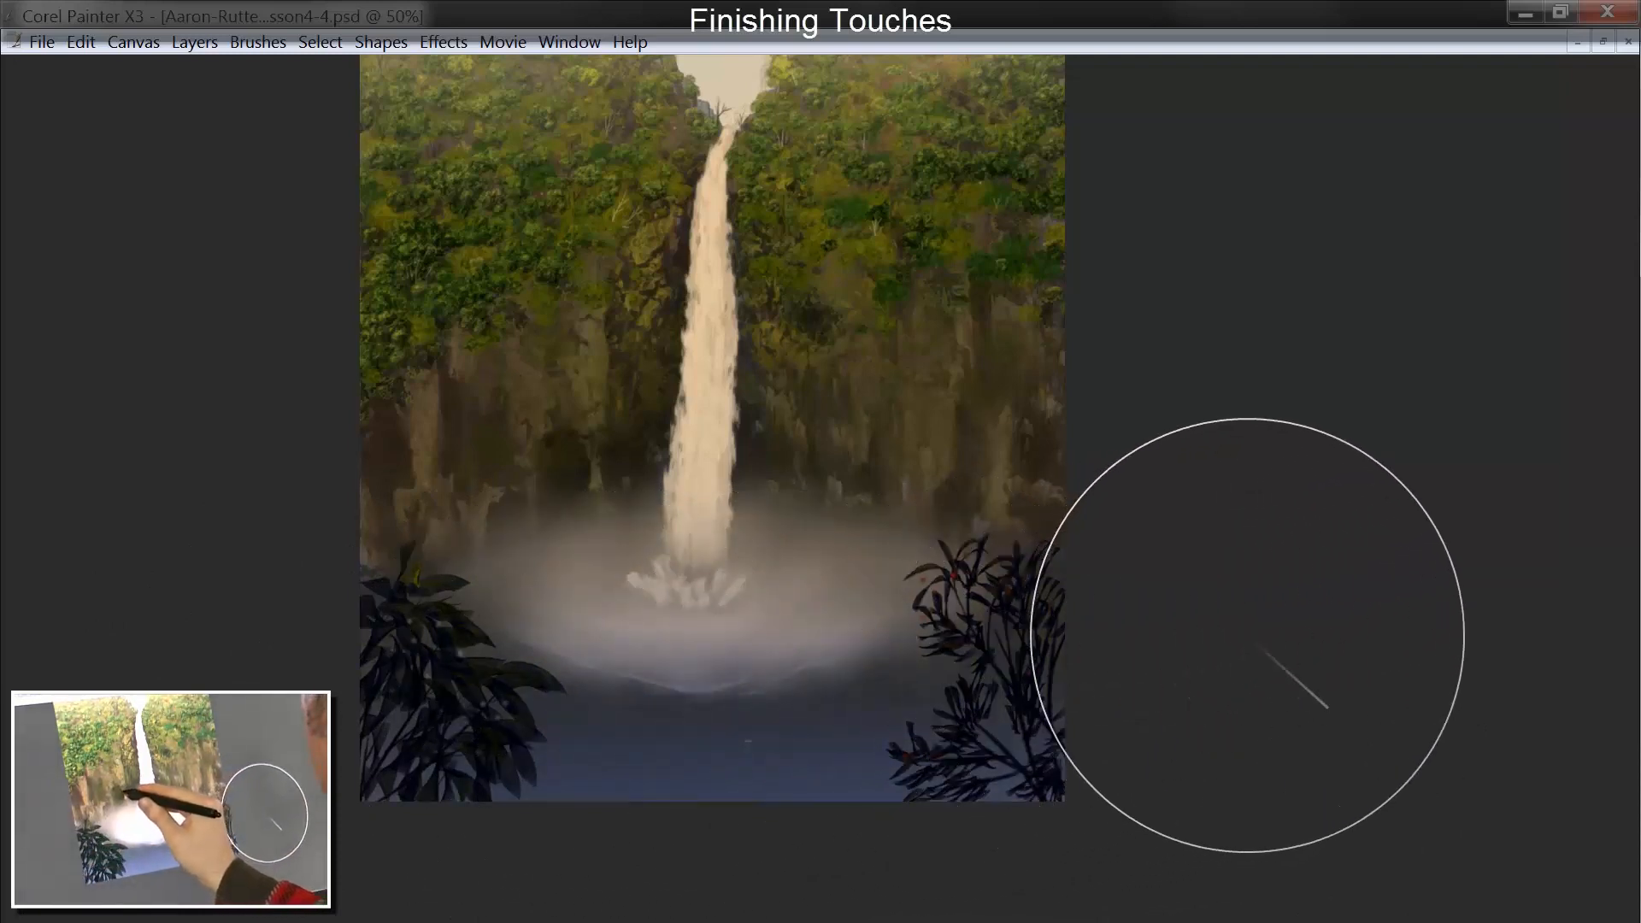
Step: Extend the blue airbrush shading over the mist, lower waterfall and cliffs, reducing the brush to about size 266.7
ctrl+alt+drag(555, 434, 596, 533)
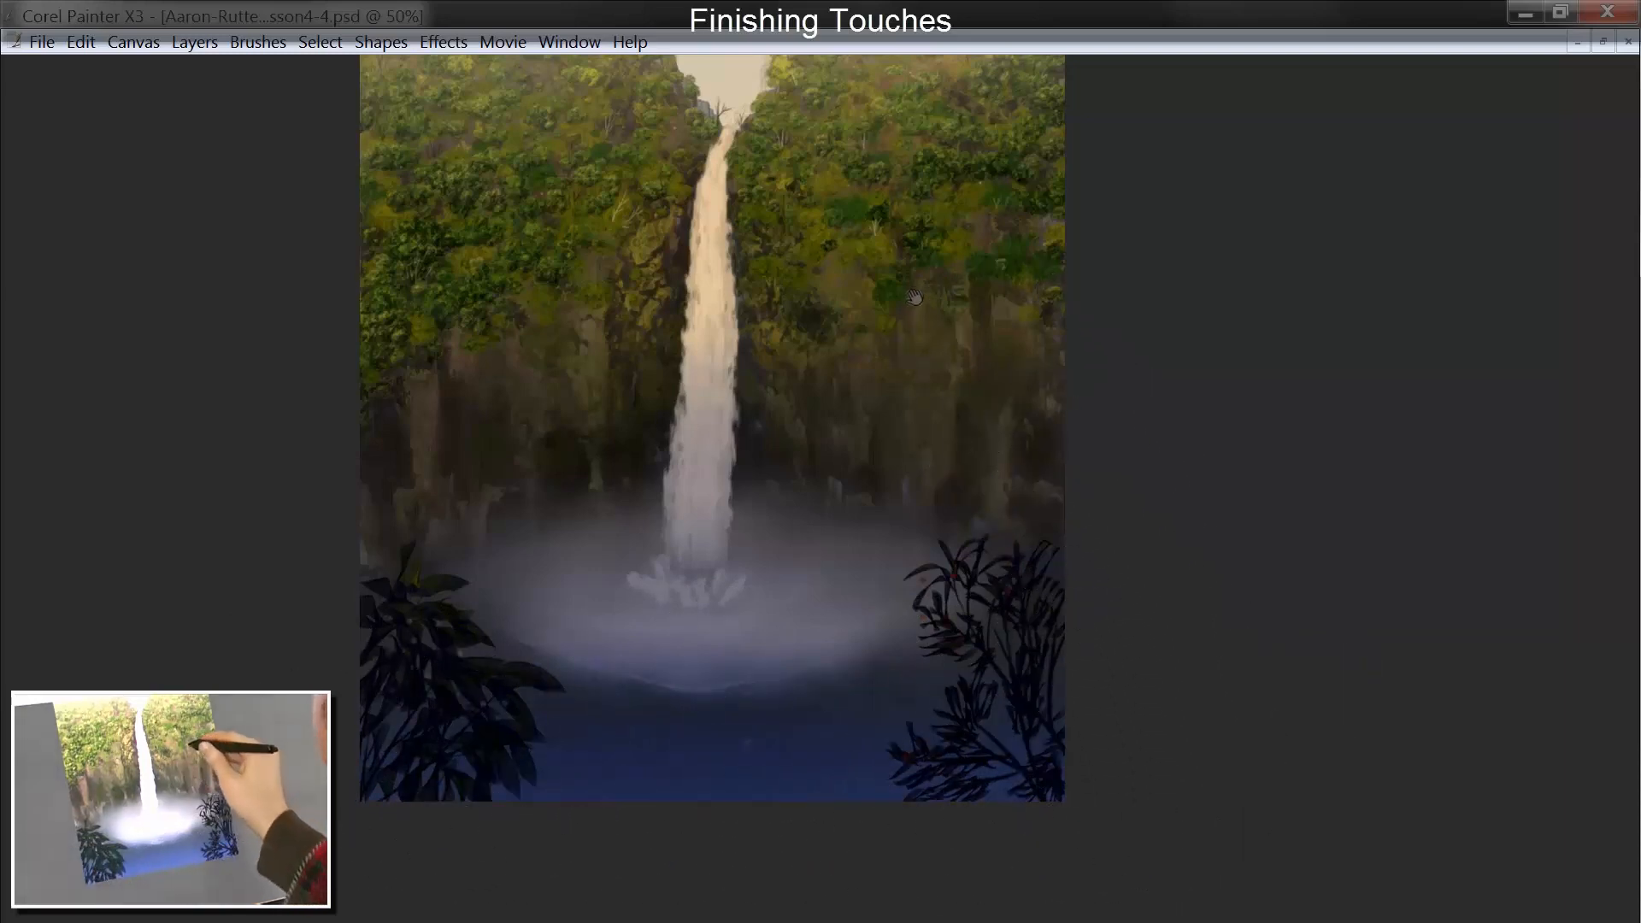
drag(915, 296, 920, 437)
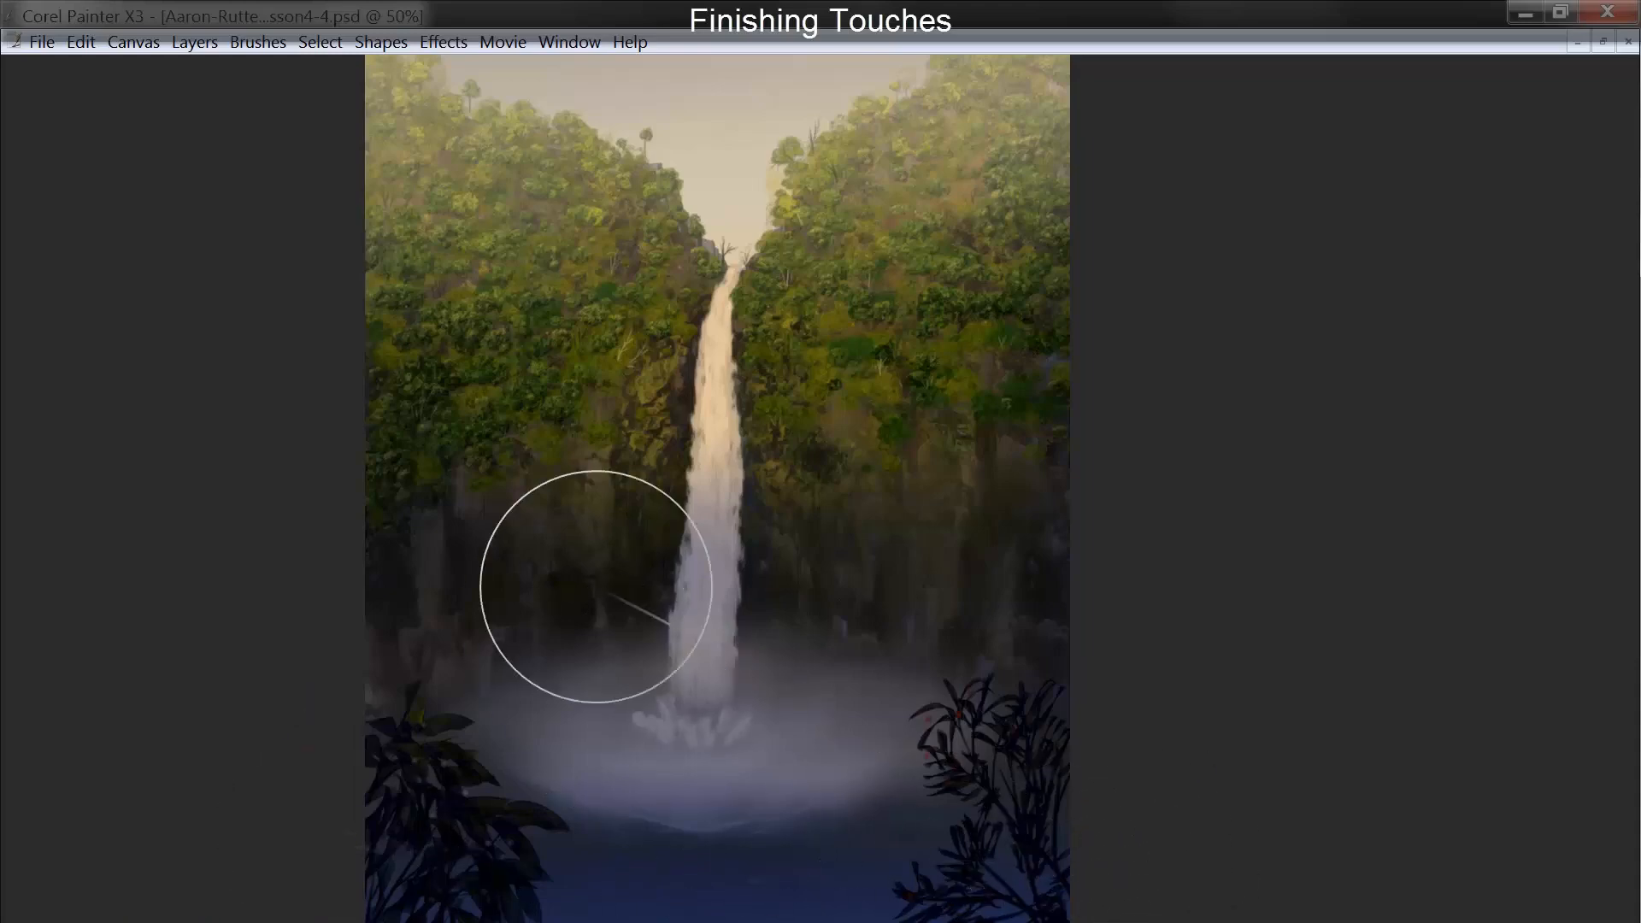
drag(740, 516, 742, 596)
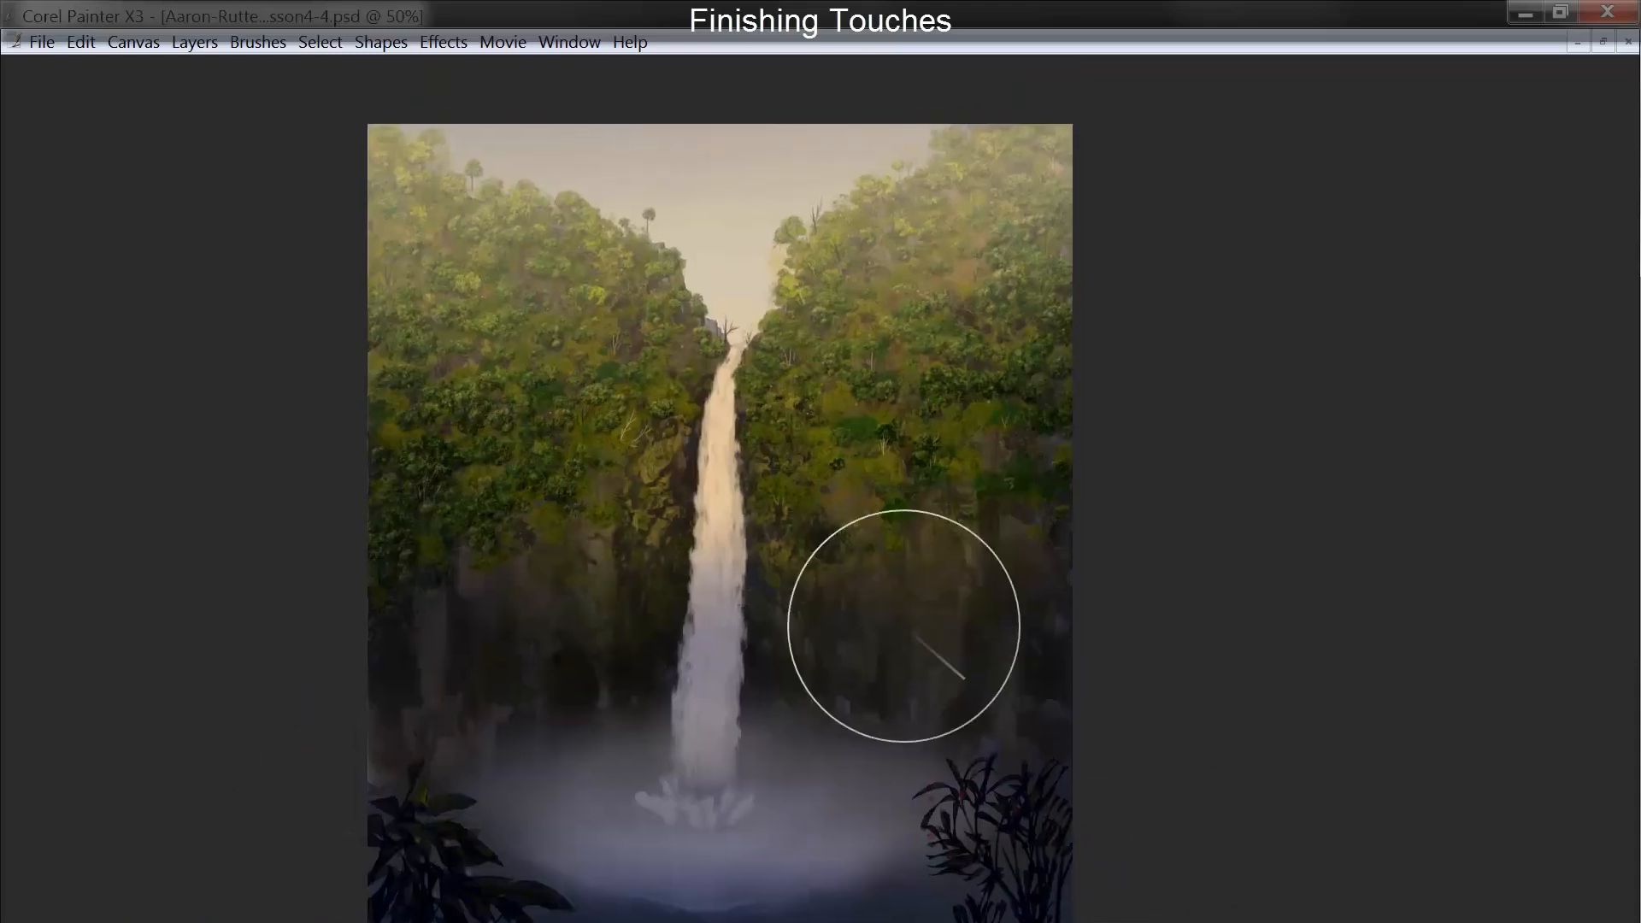
Step: Bring back the panels and lower the tint layer's opacity to 47%
key(Tab)
drag(1350, 163, 1310, 164)
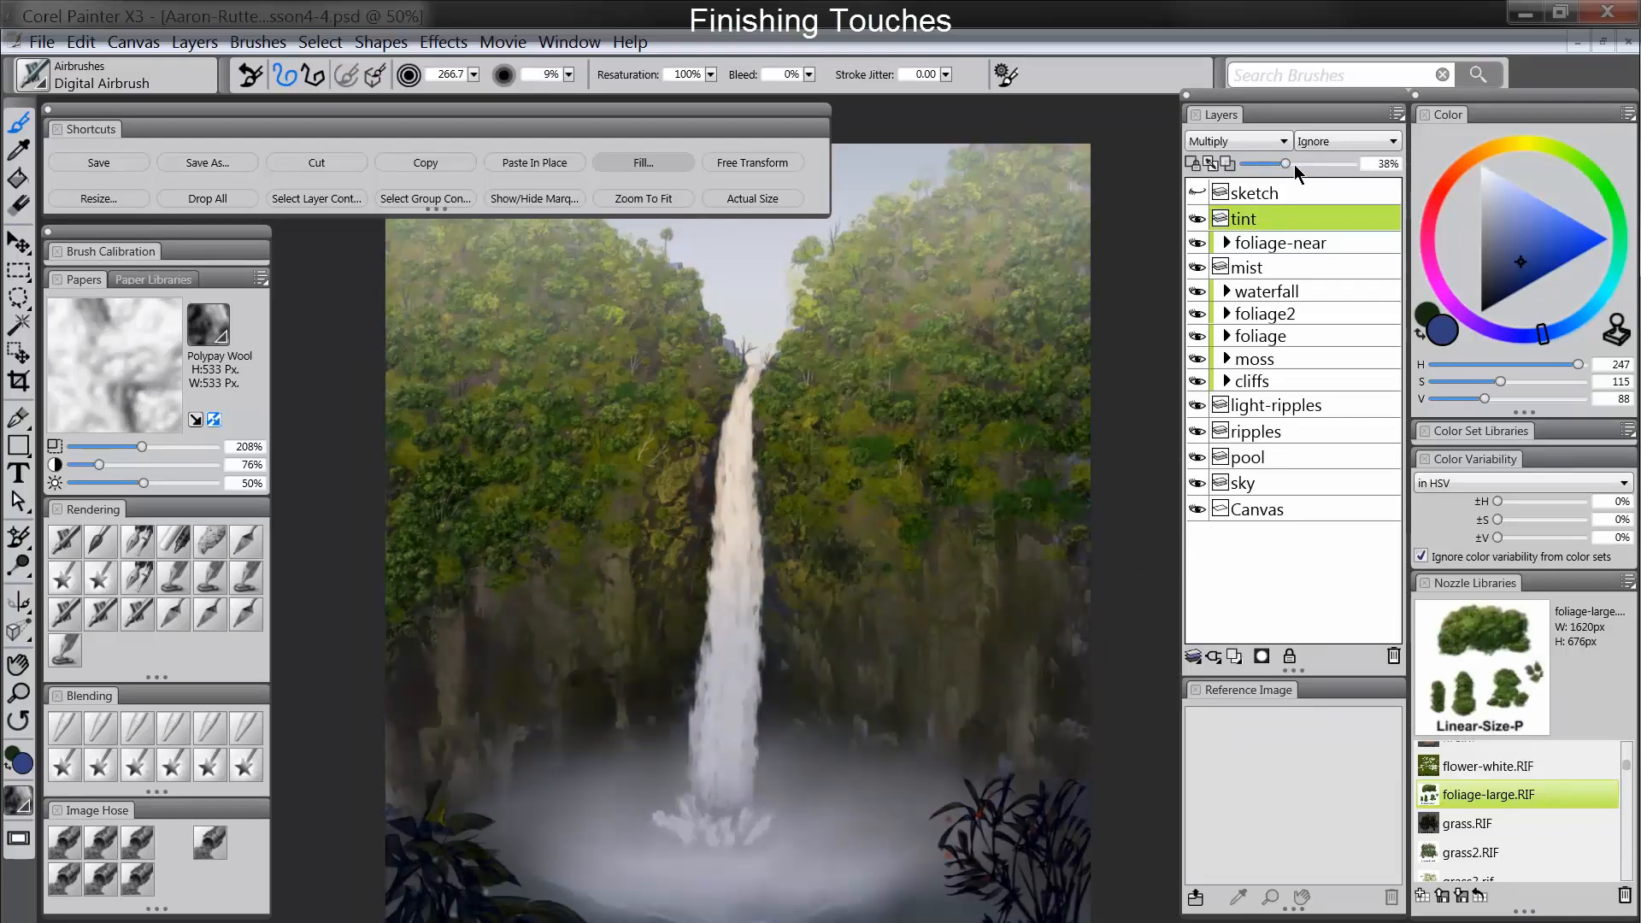
click(1294, 164)
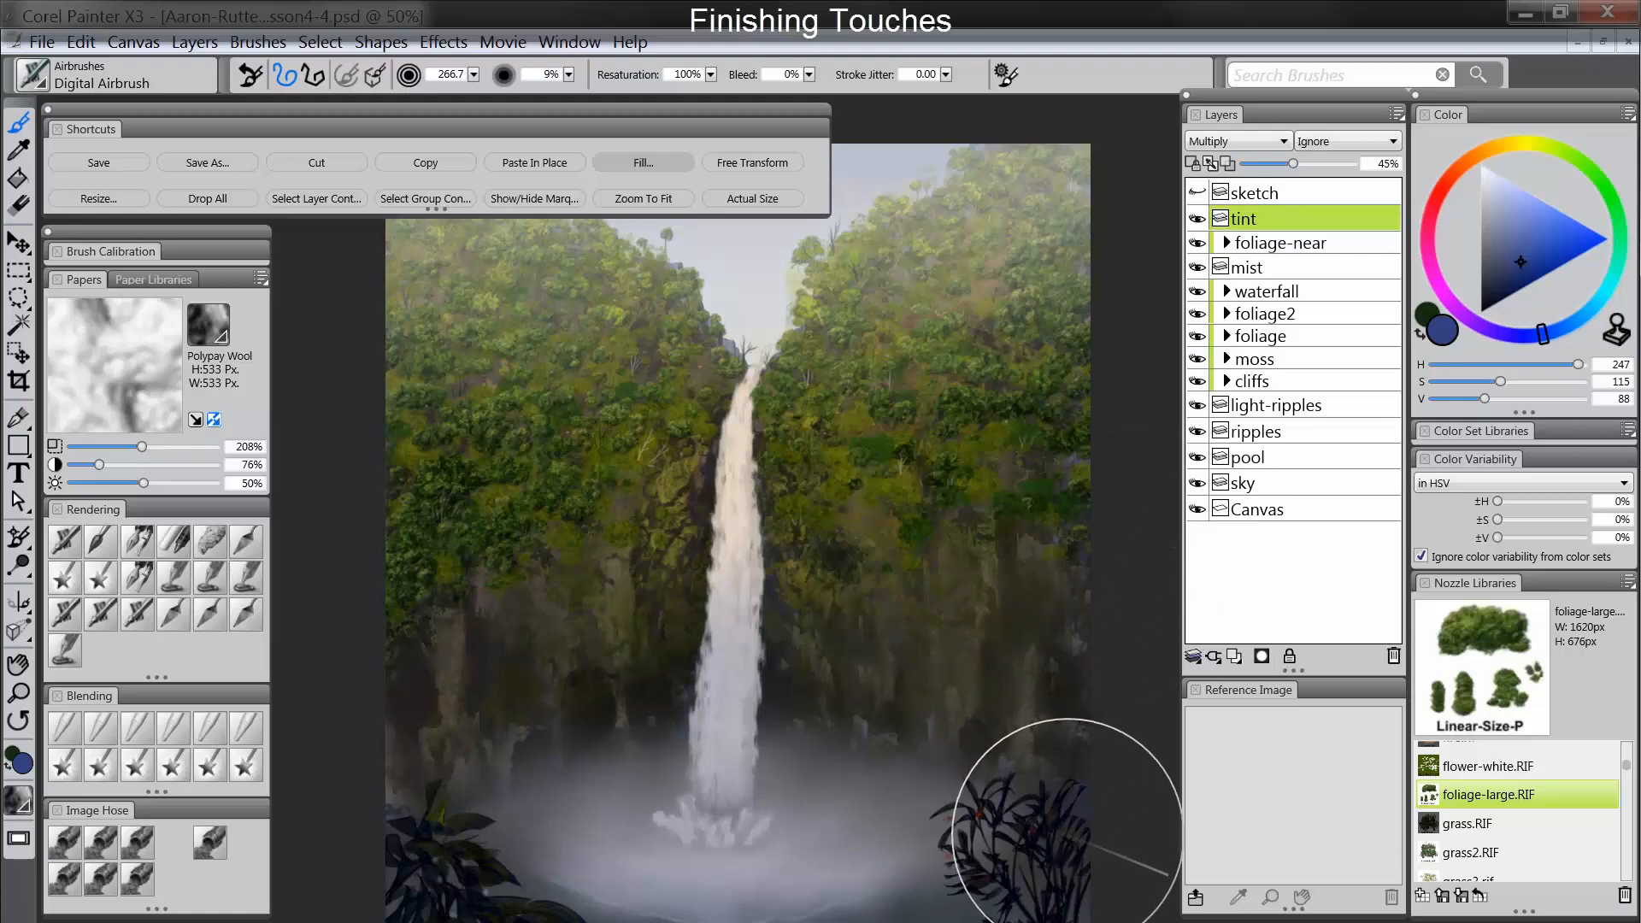
click(1298, 164)
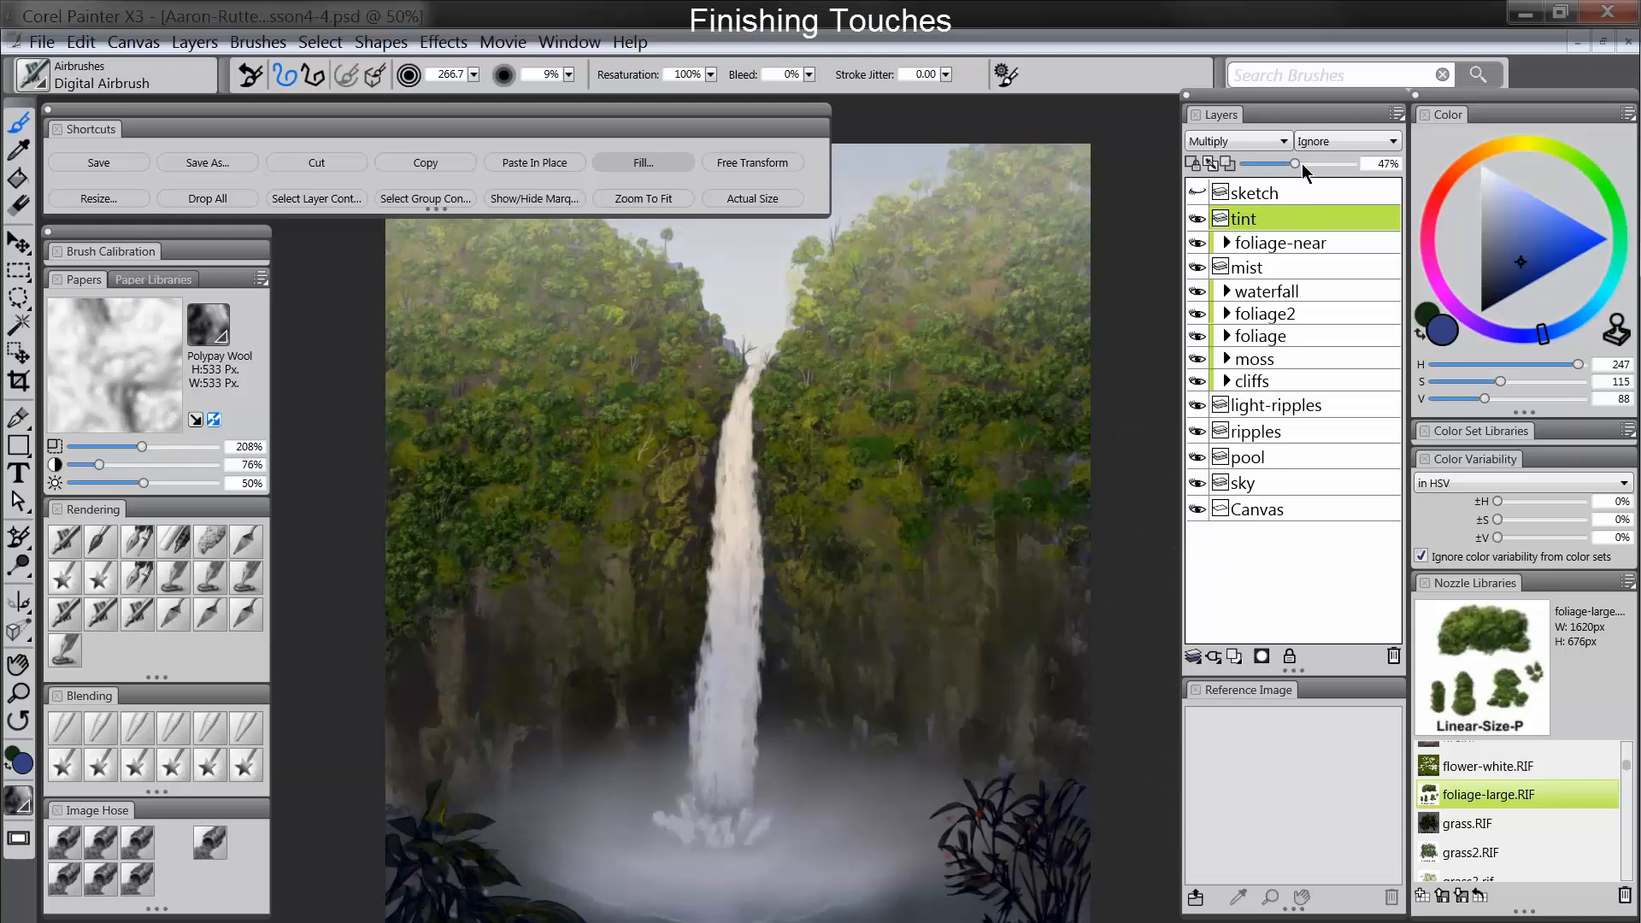
Step: Add a new layer above tint, name it vignette and set its blend mode to Multiply
click(1234, 656)
double_click(1262, 223)
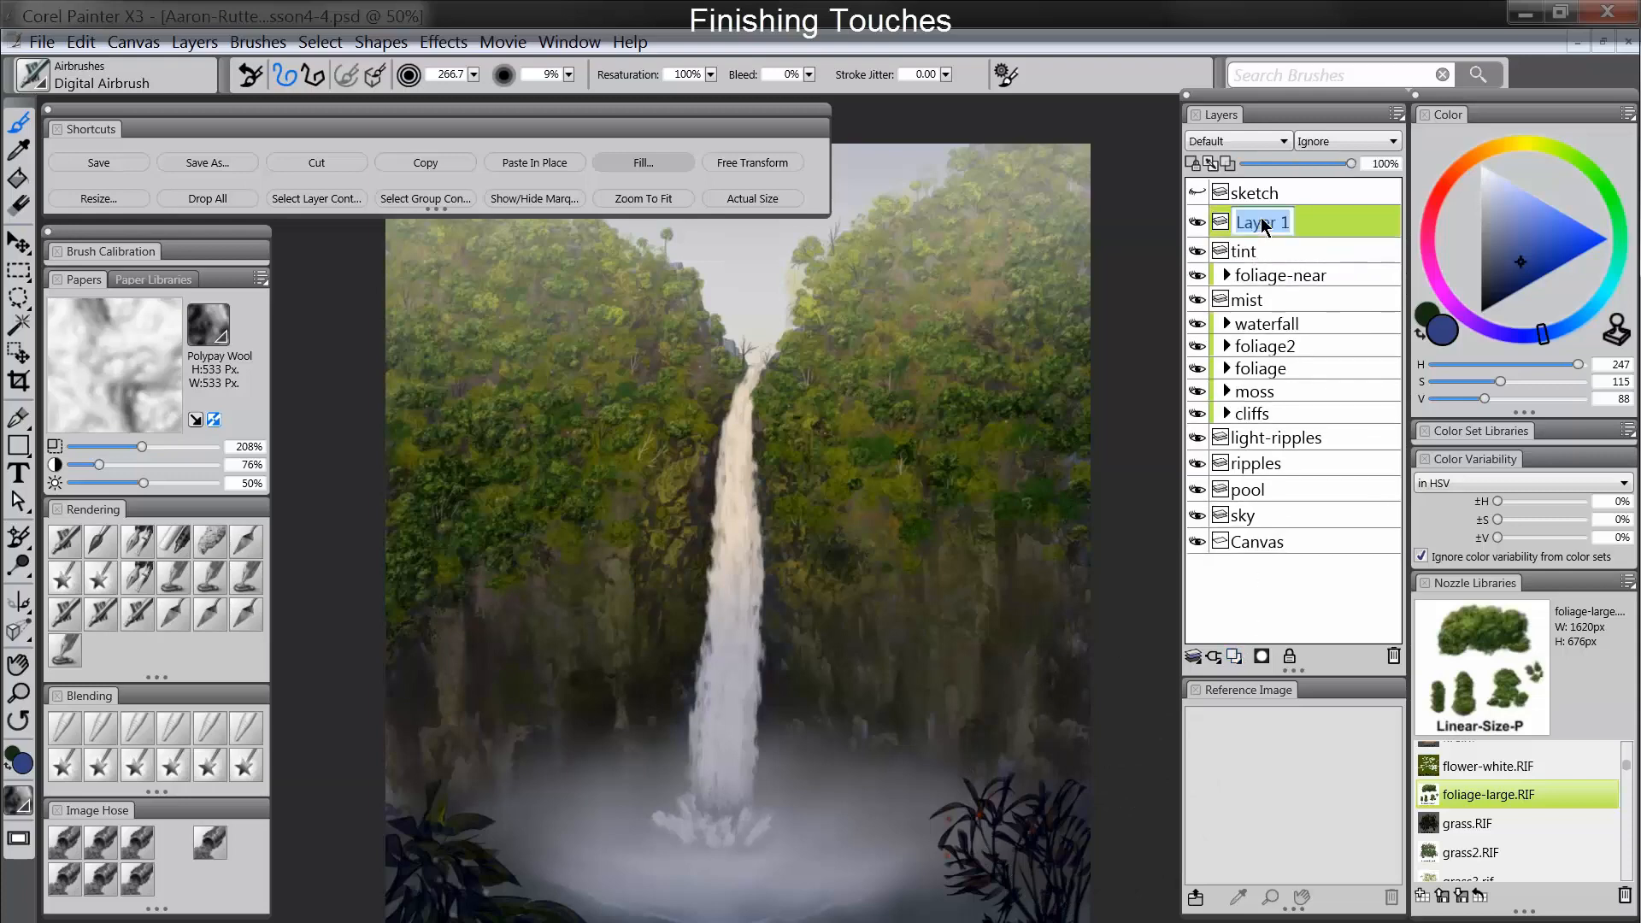
text(vignette)
key(Return)
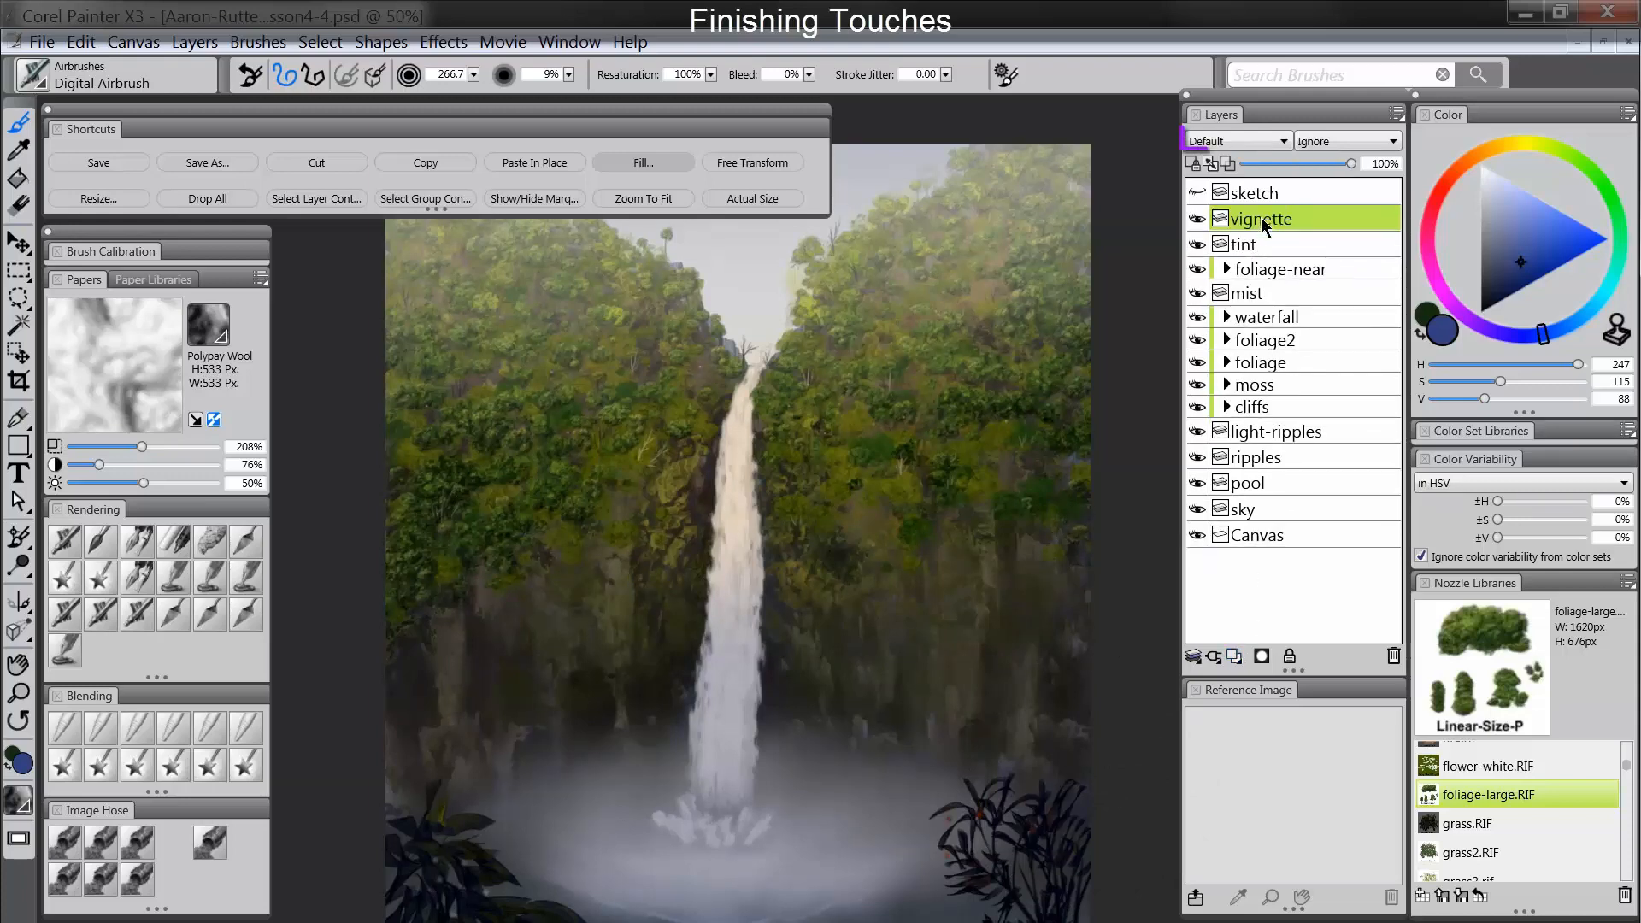
click(1277, 141)
click(1238, 297)
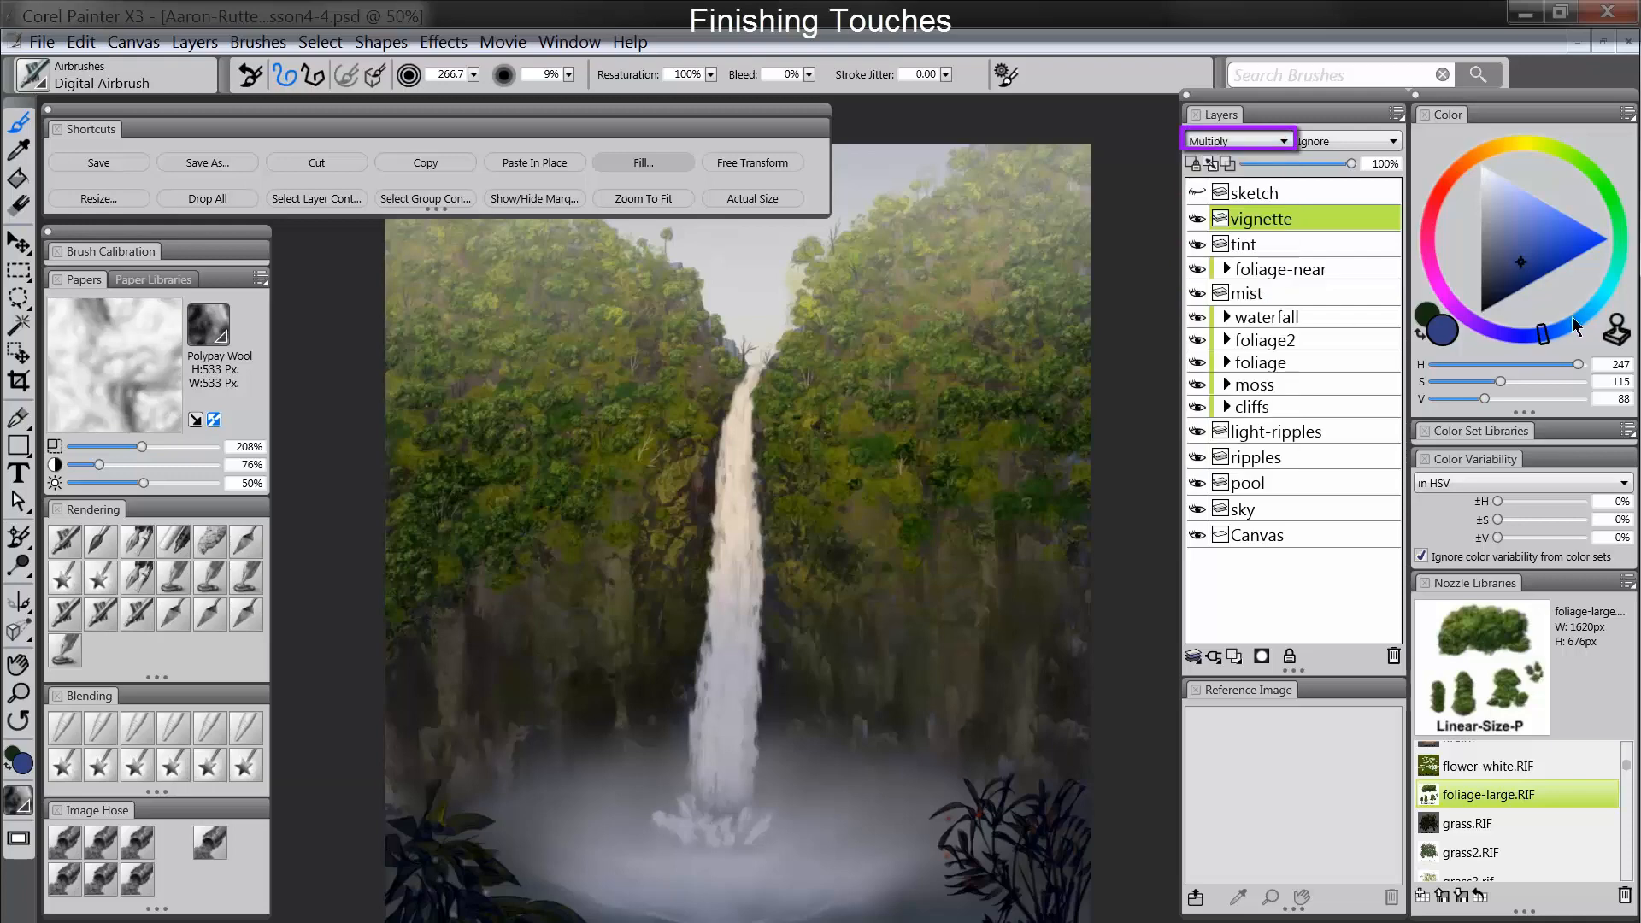
Step: Pick a dark muted blue (H 224, S 103, V 70), hide the panels and airbrush dark shading around the painting's edges
click(1597, 312)
drag(1507, 272, 1511, 275)
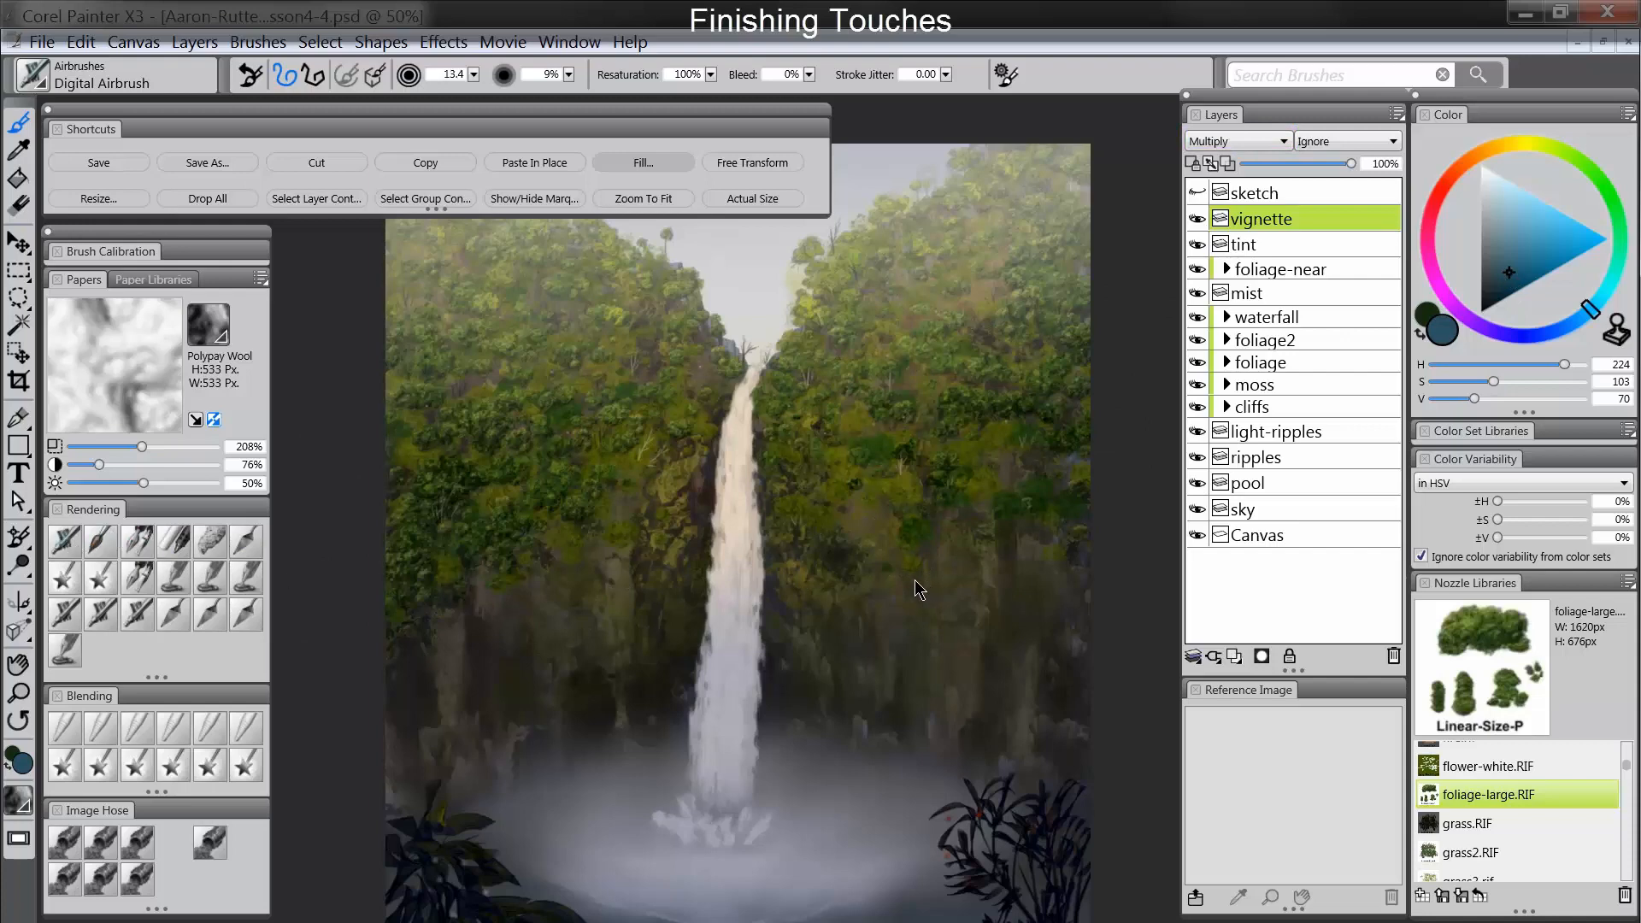
key(Tab)
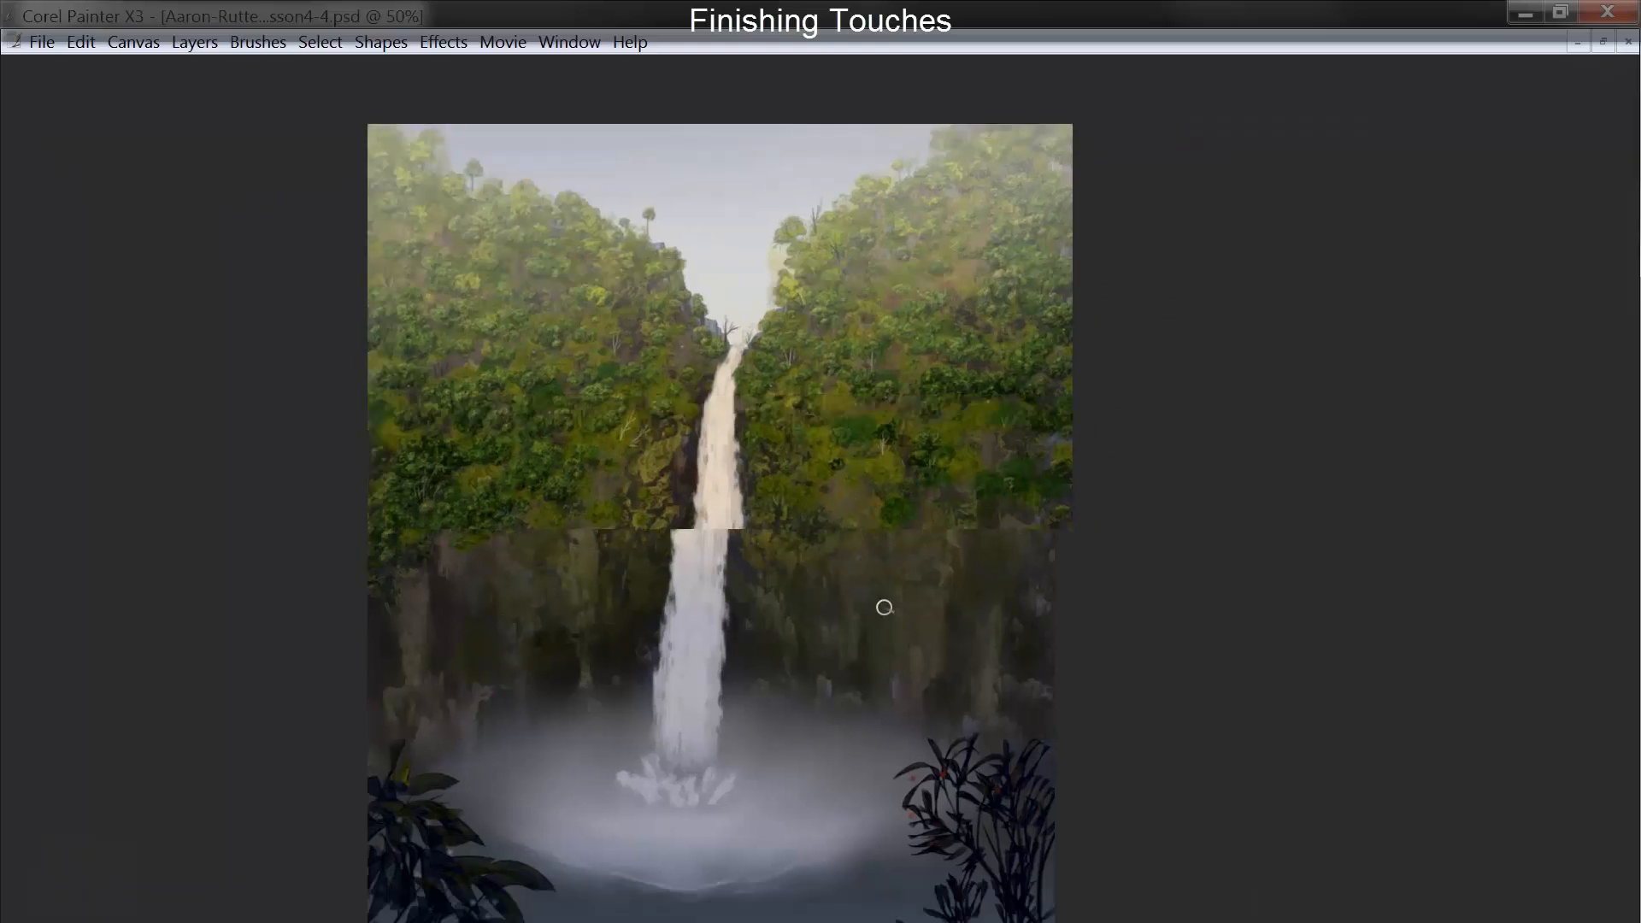
drag(908, 631, 924, 587)
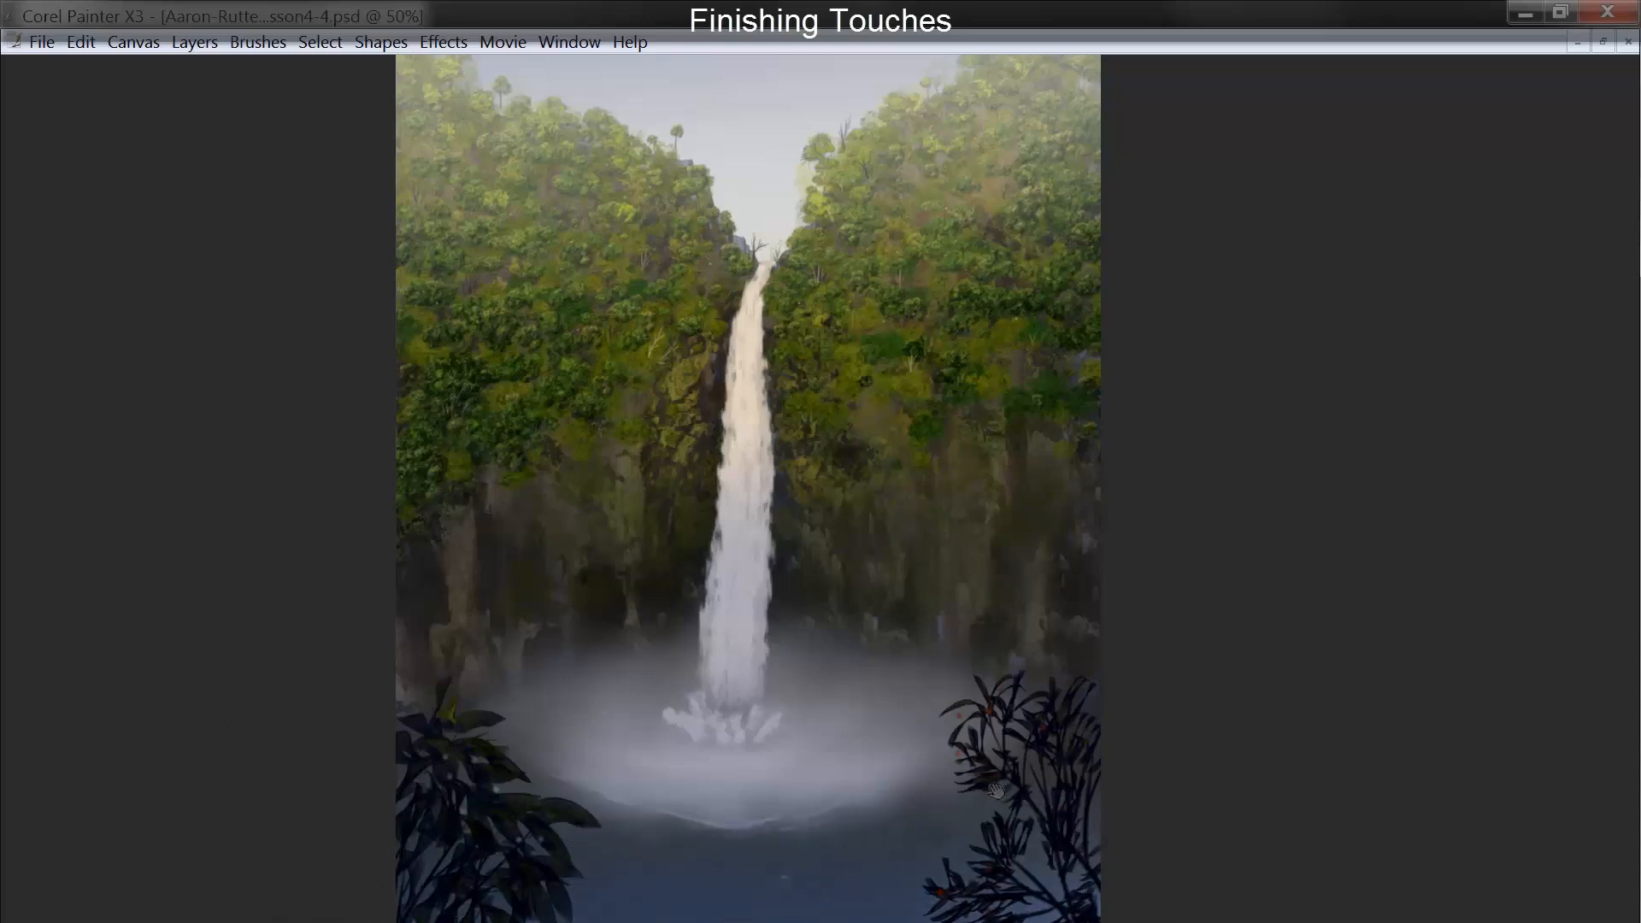
drag(1002, 744, 1008, 696)
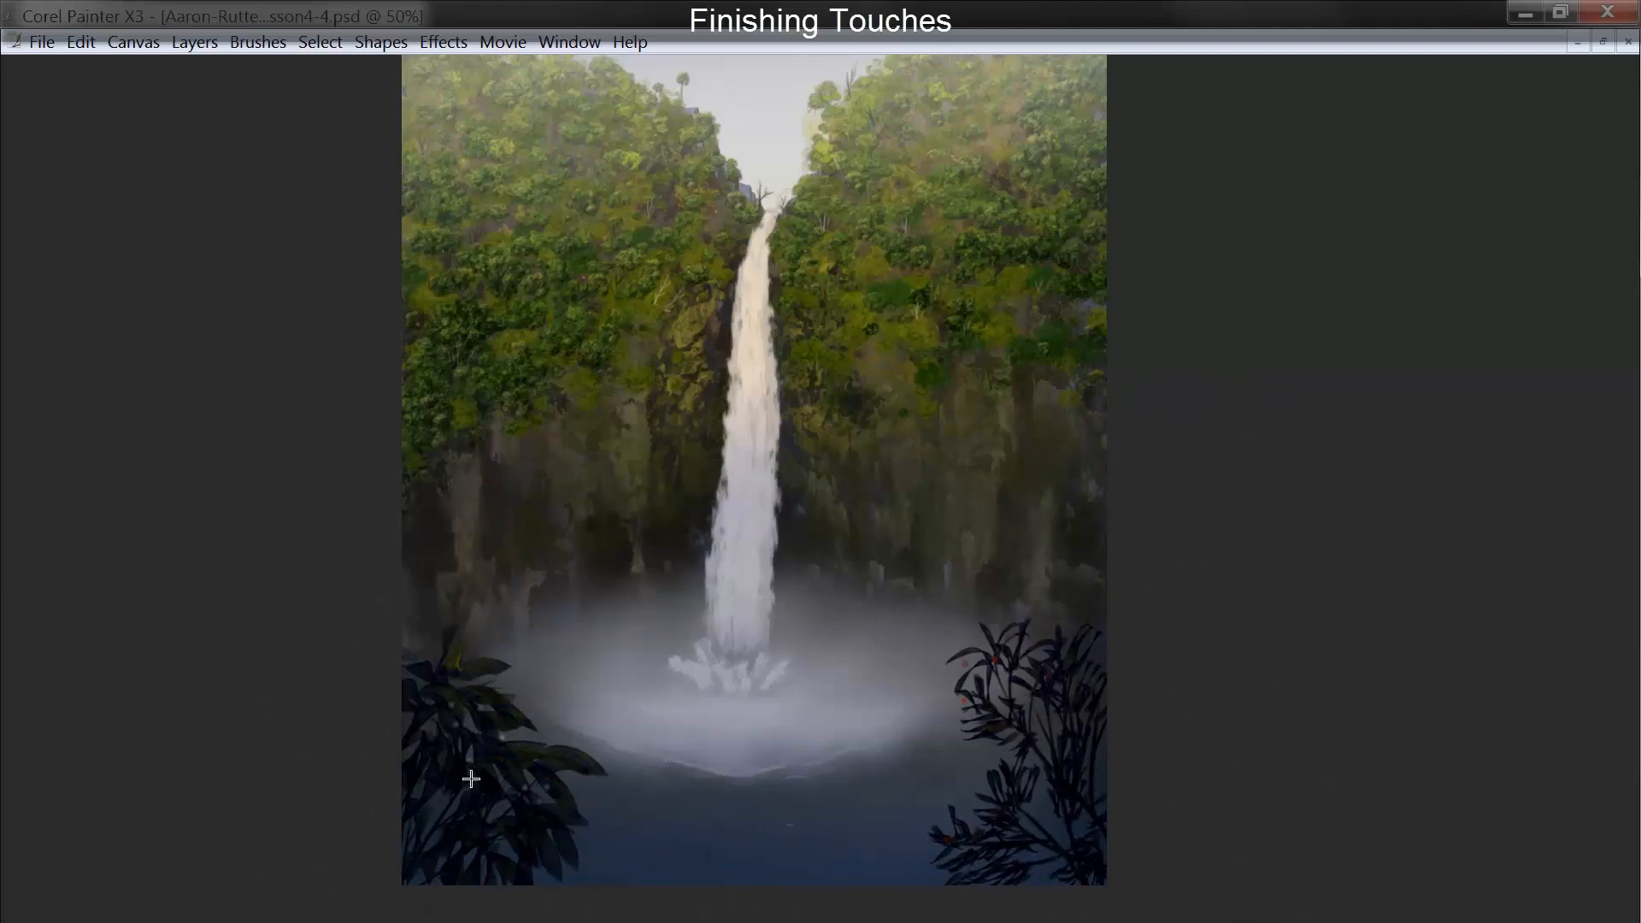
Step: Bring back the panels and lower the vignette layer's opacity to 66%
key(Tab)
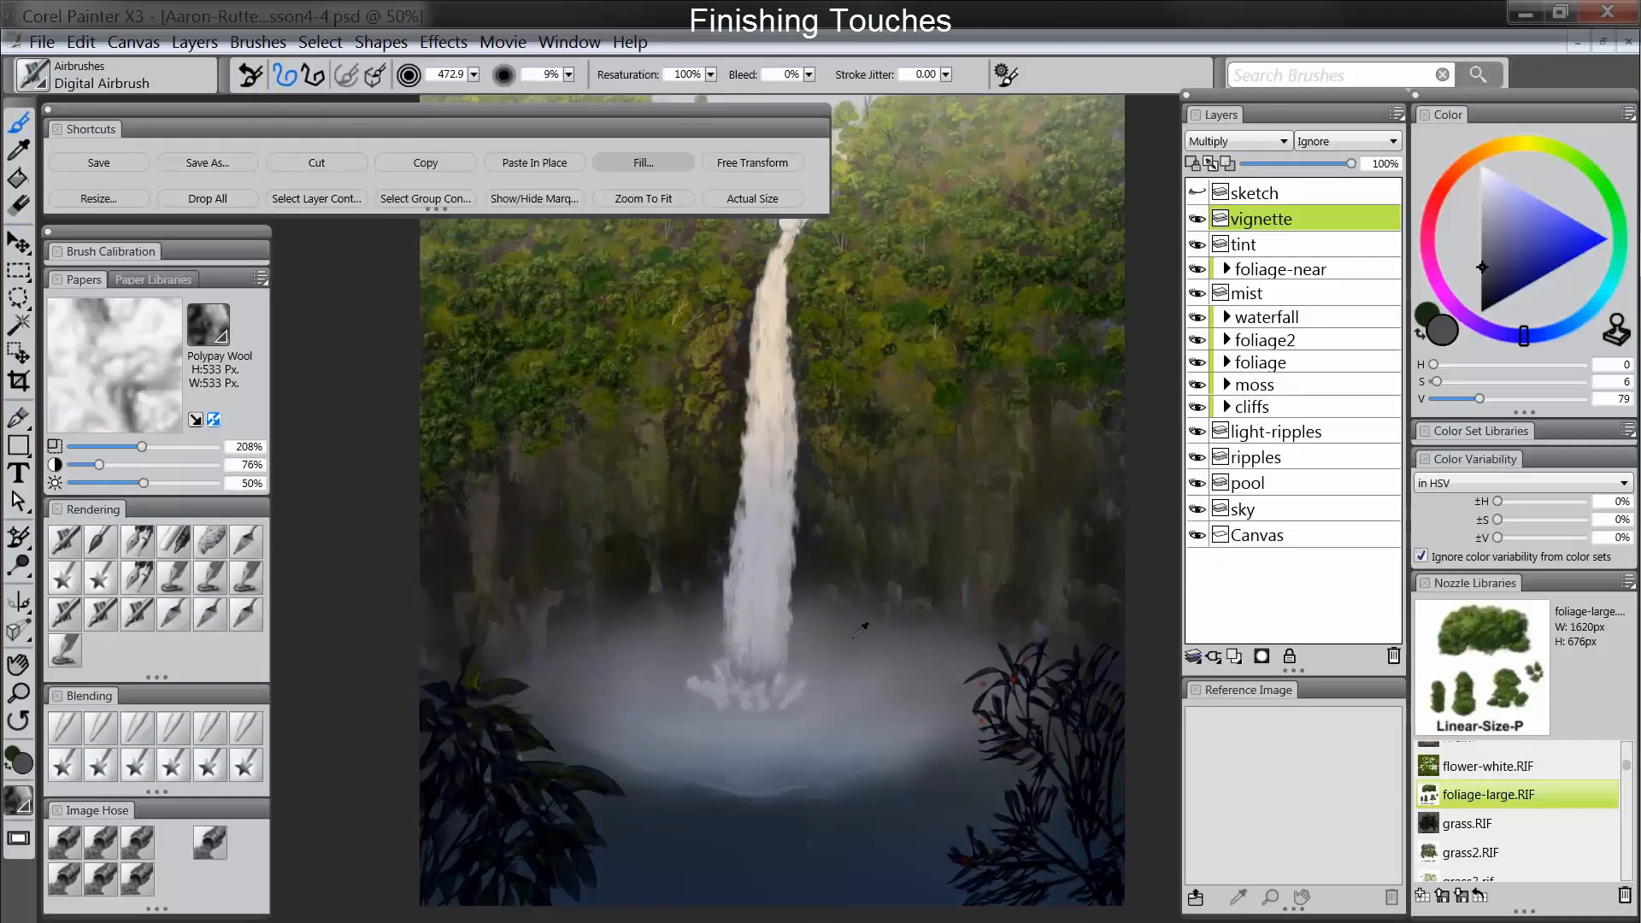
click(21, 692)
alt+click(869, 630)
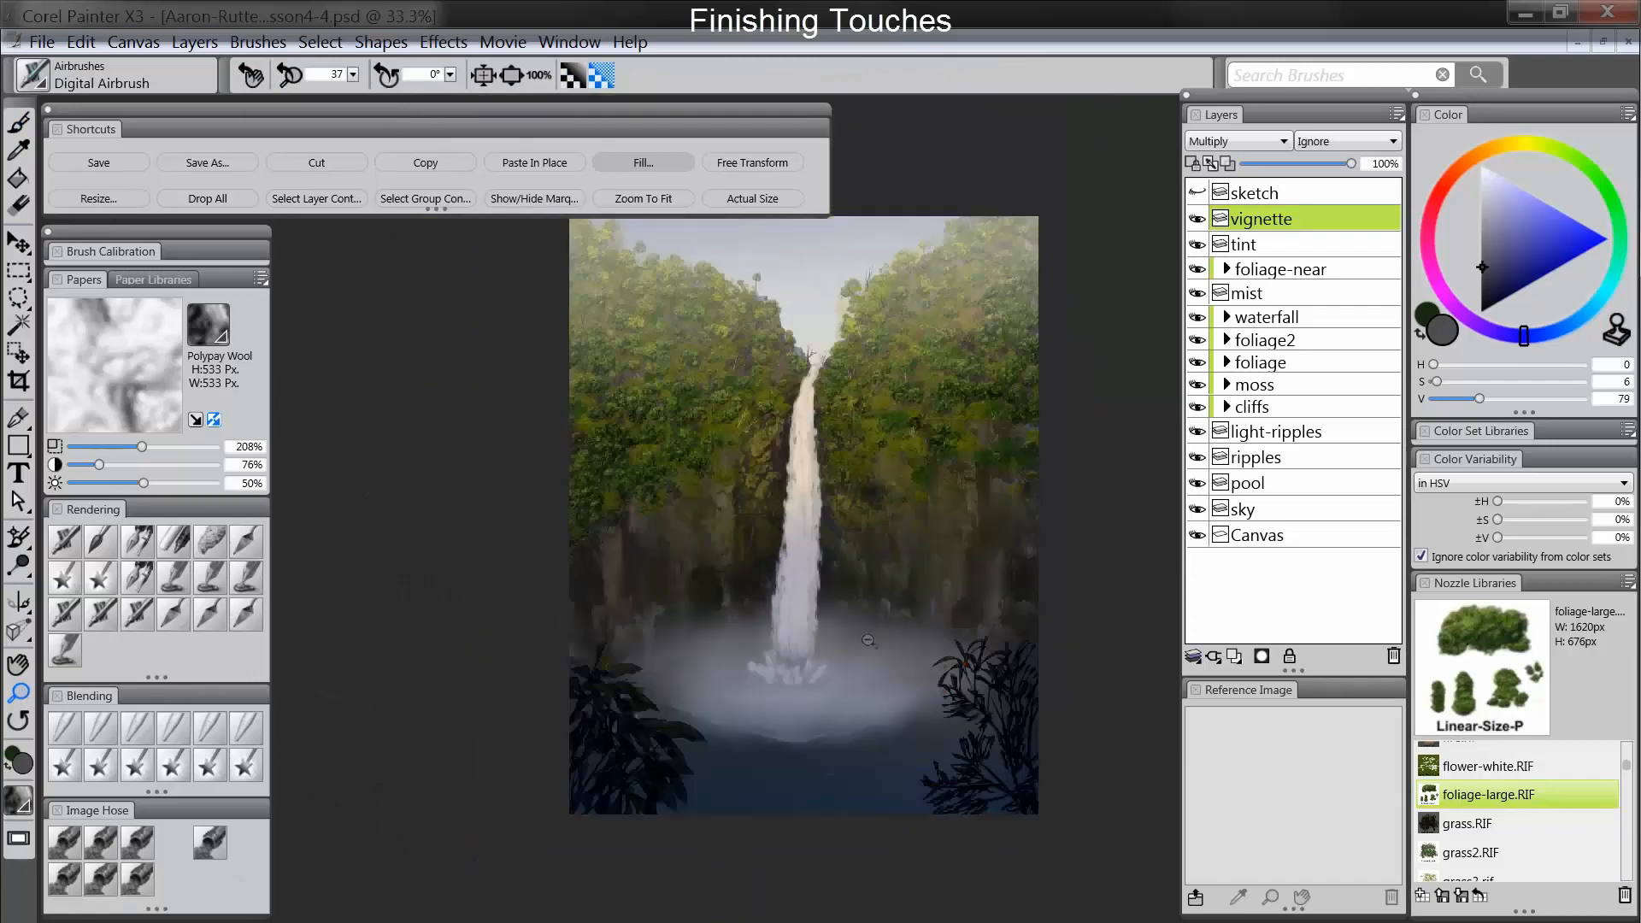
drag(1350, 163, 1314, 163)
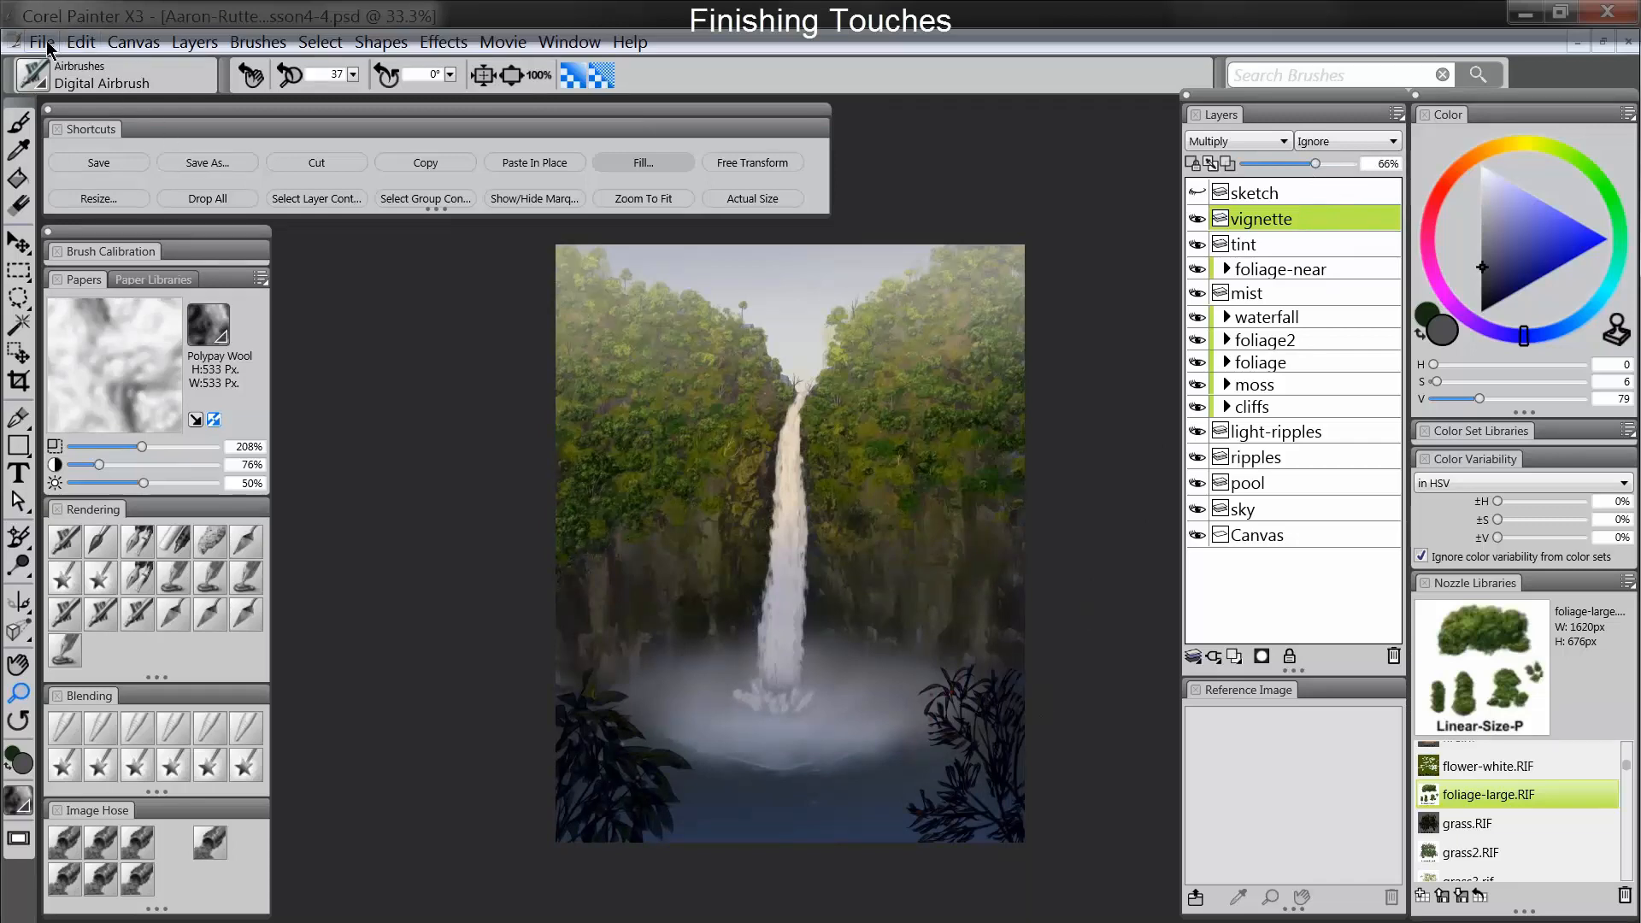
Step: Save the painting as a new Photoshop version with the file name ending in lesson4-5
click(210, 167)
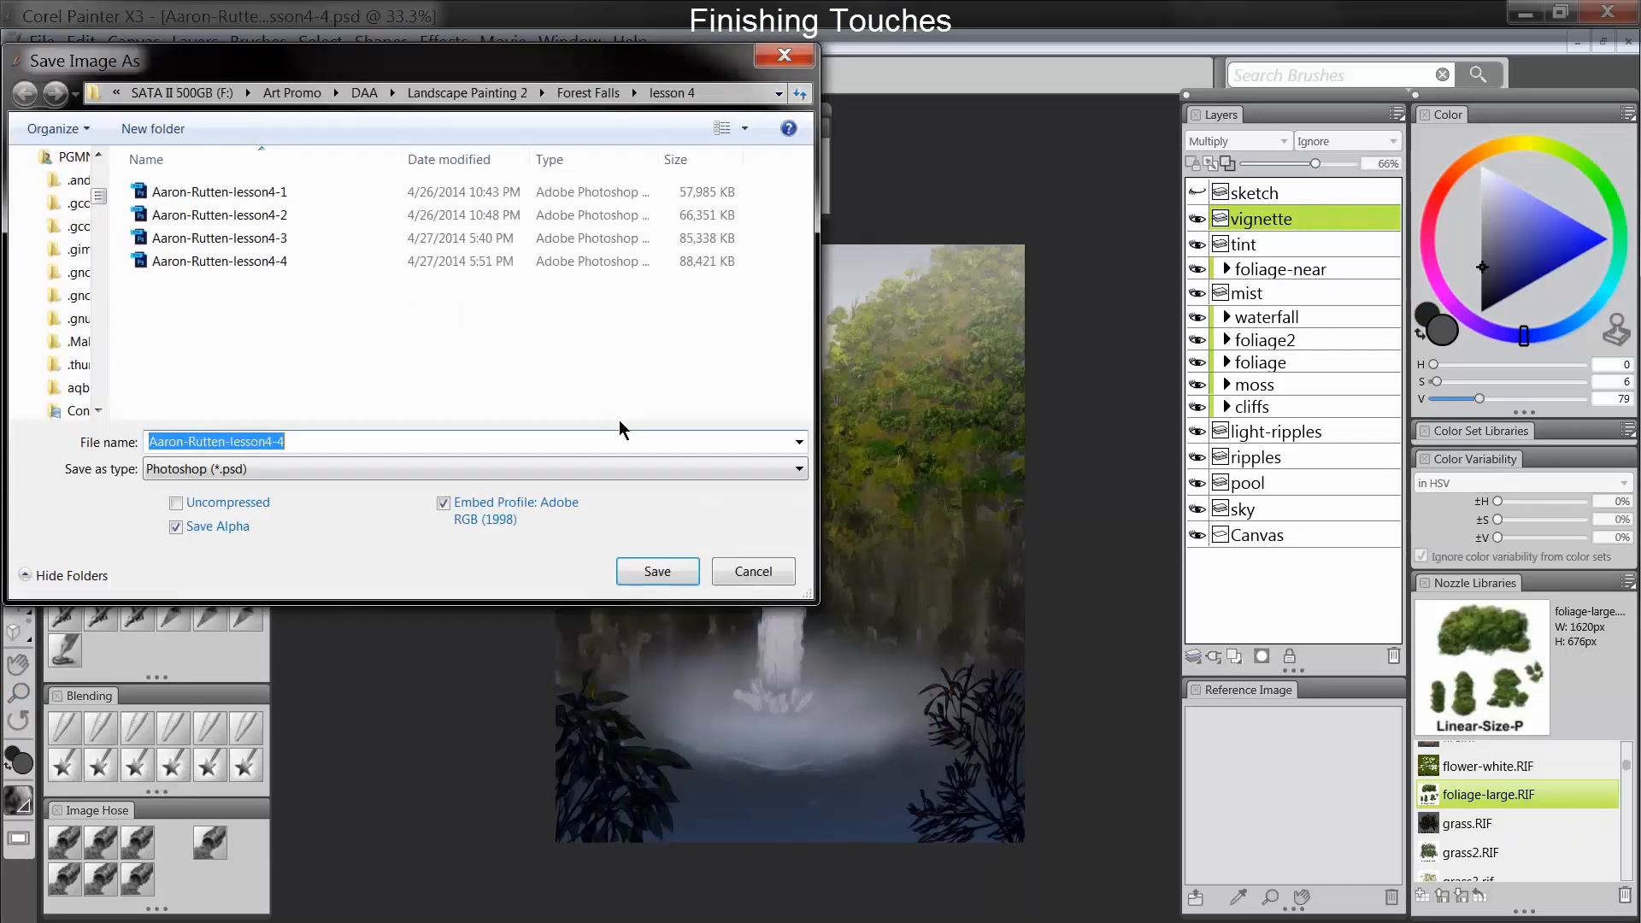
key(End)
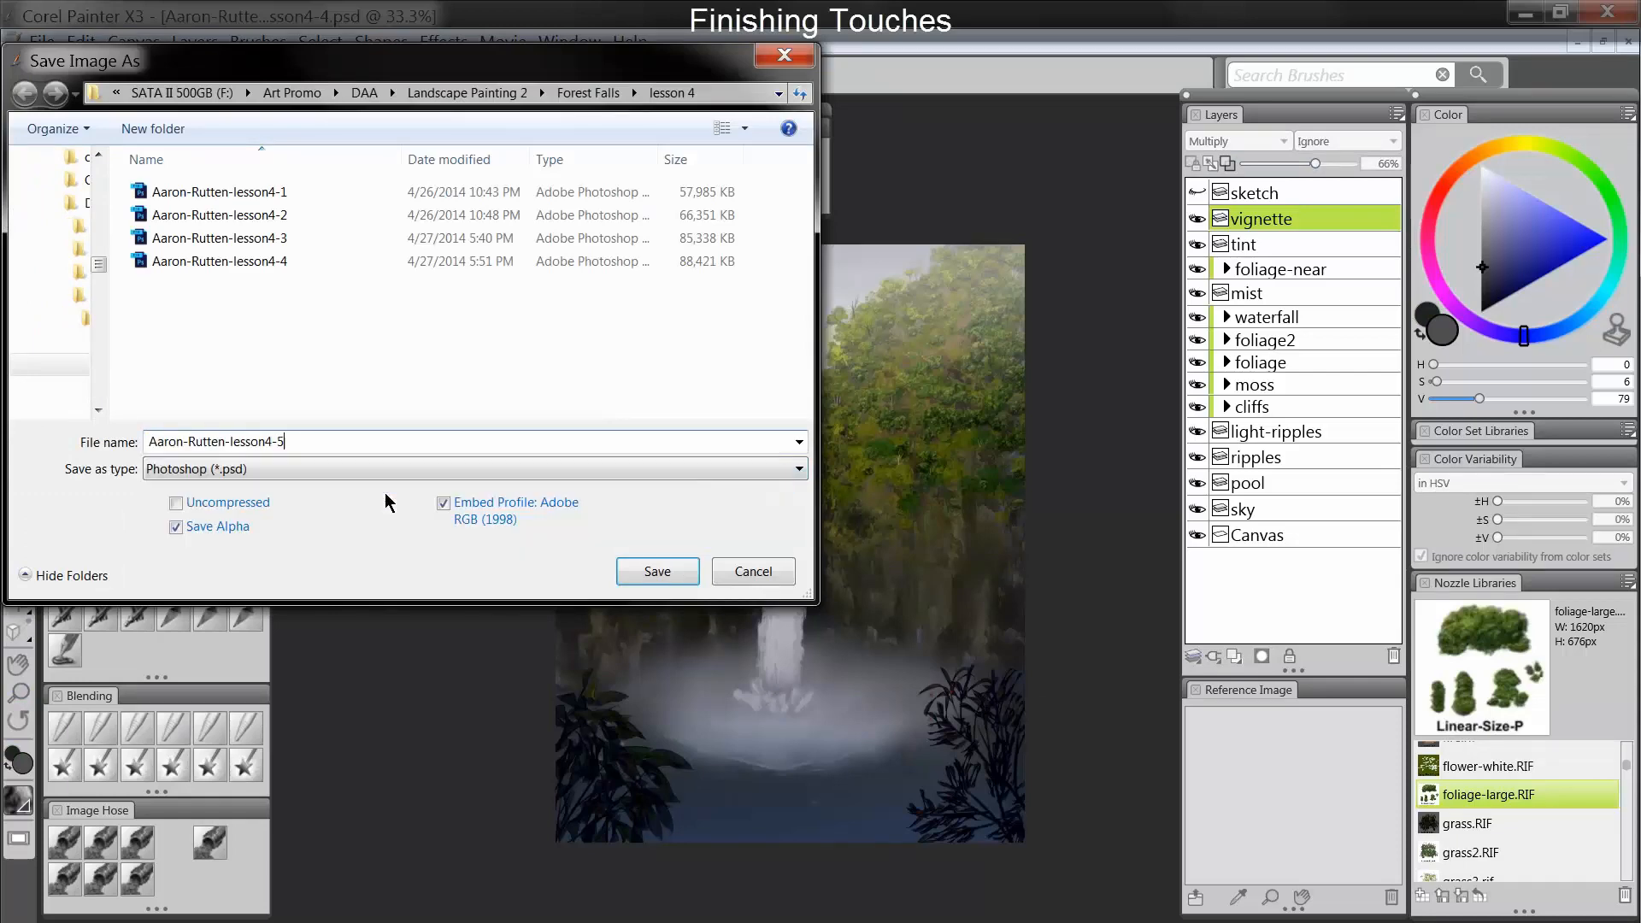
key(Return)
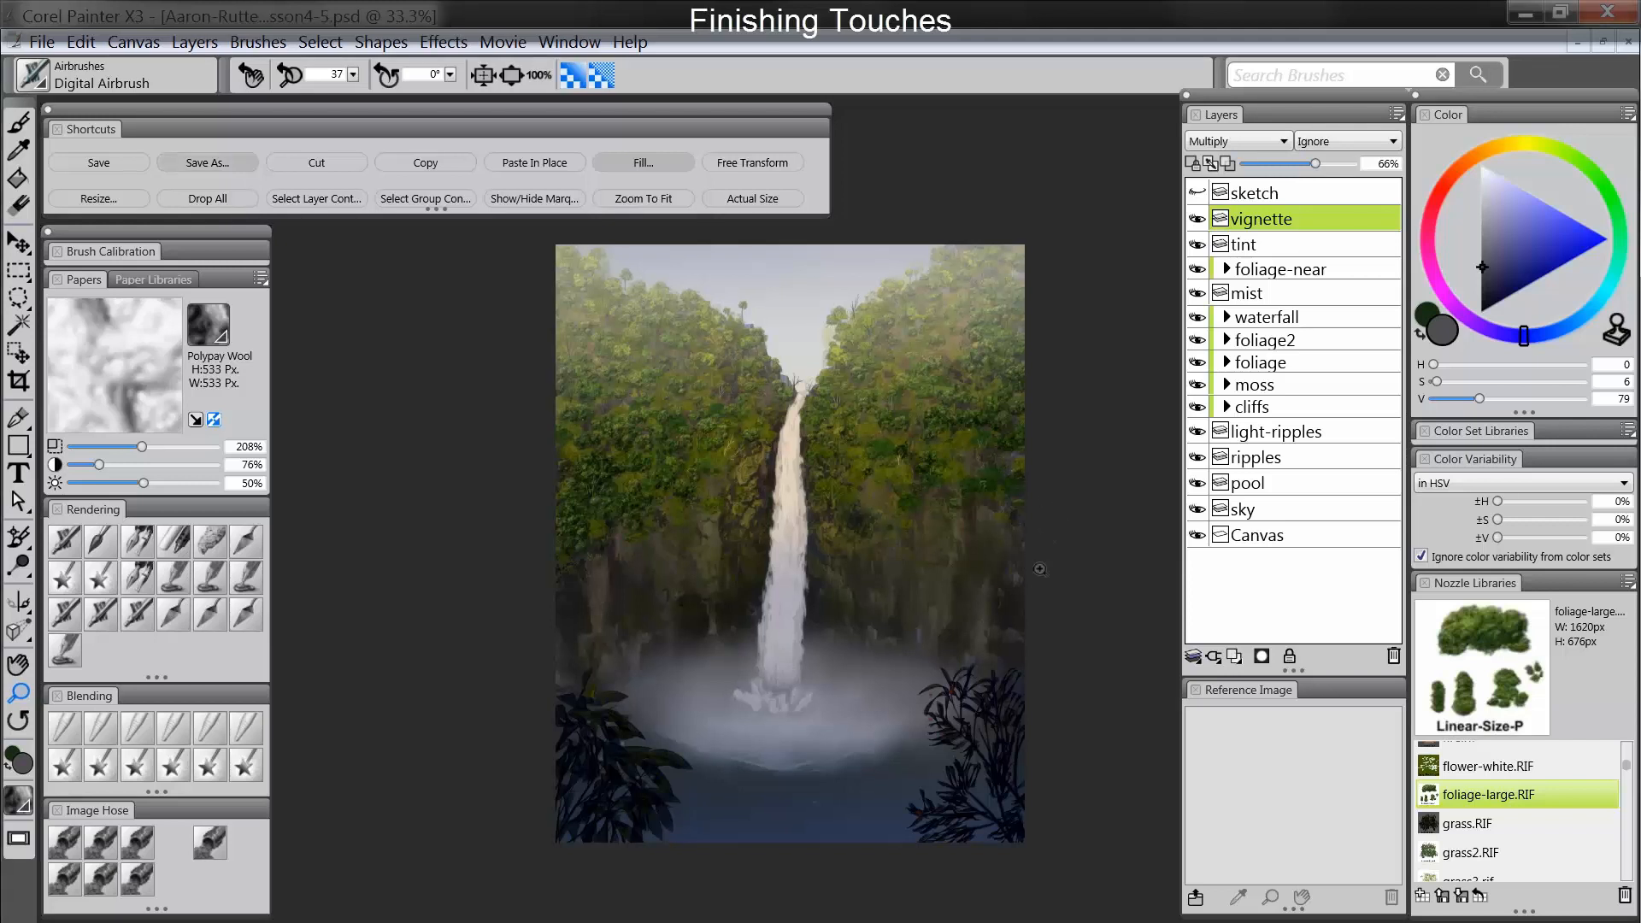
Step: Collapse the foliage-near group into one layer and soften the near foliage with the Blur blender at size 297.1
click(1267, 270)
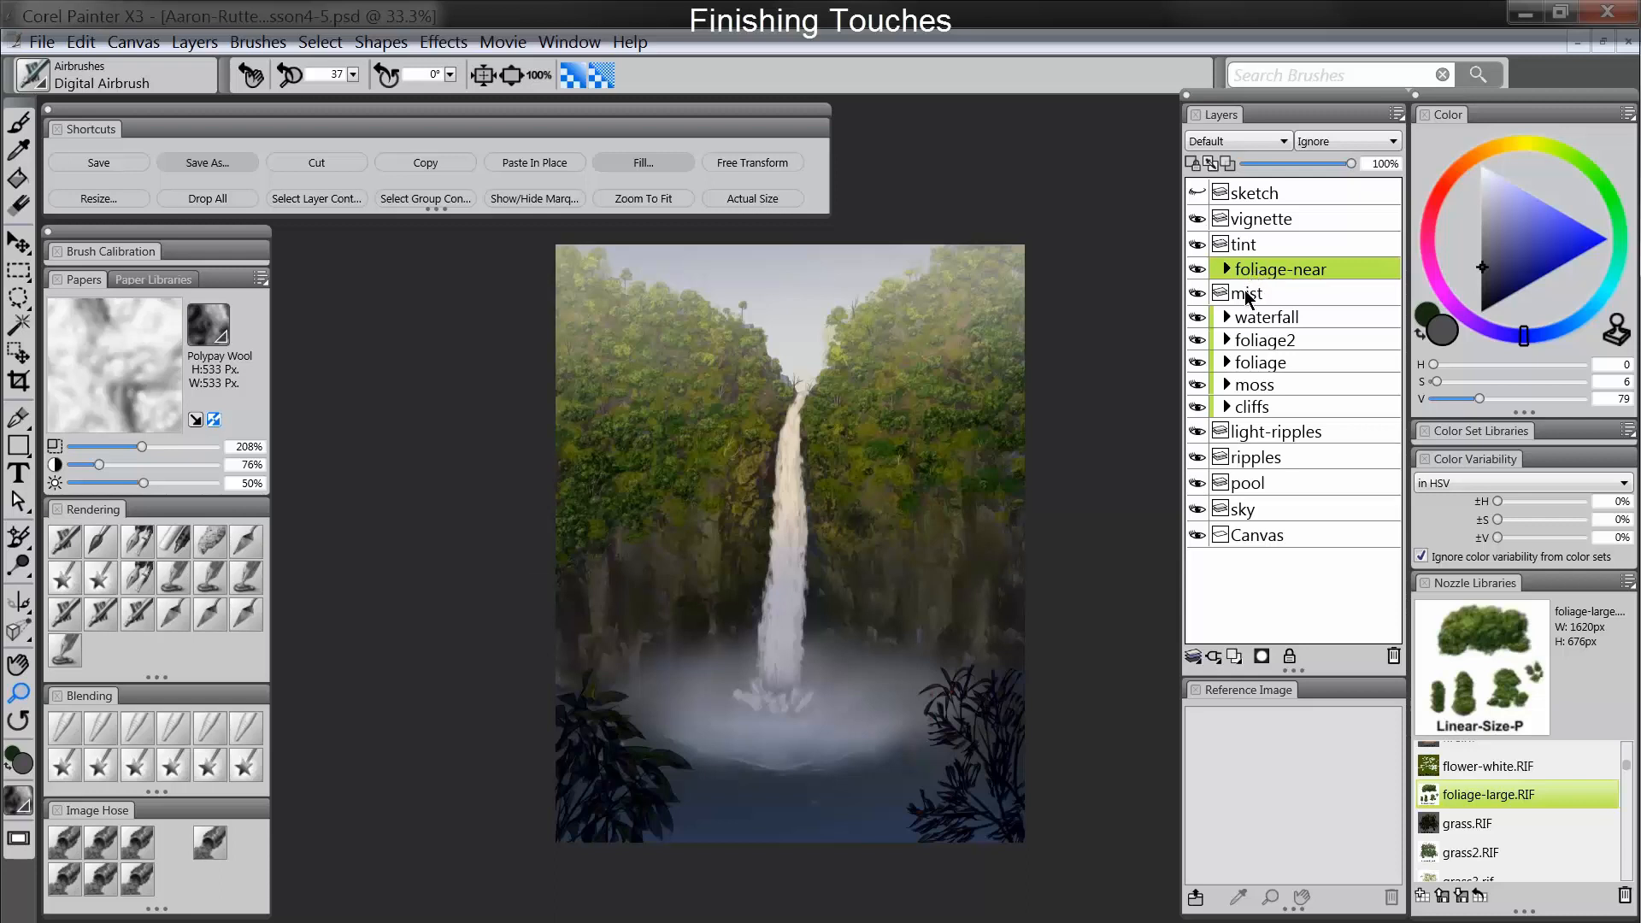
key(ctrl+e)
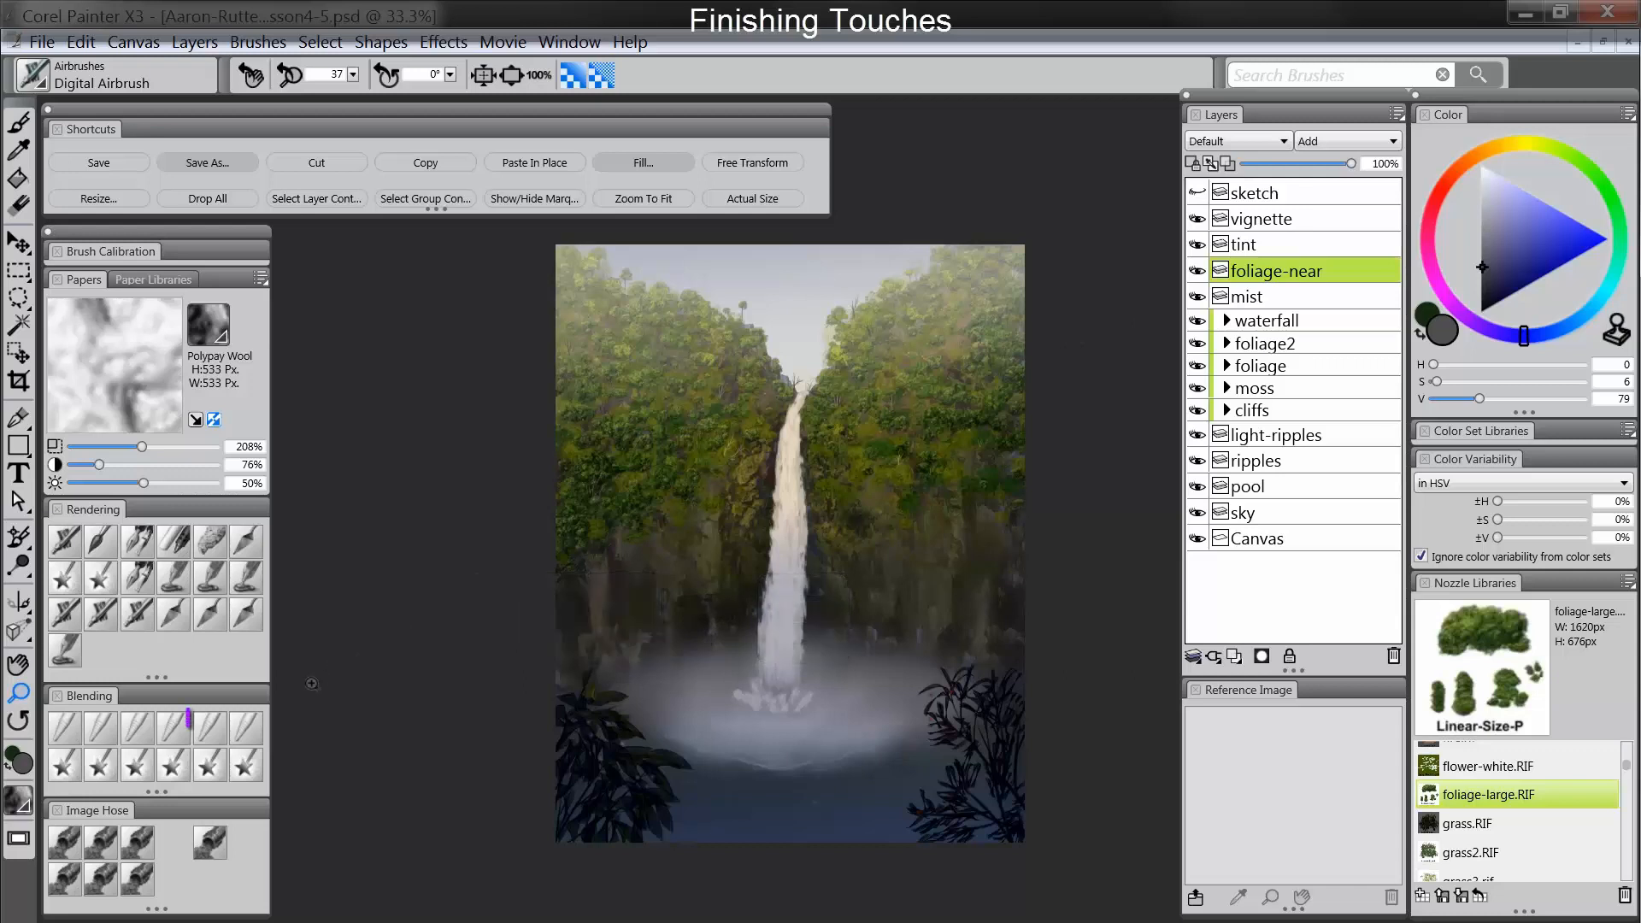
click(209, 731)
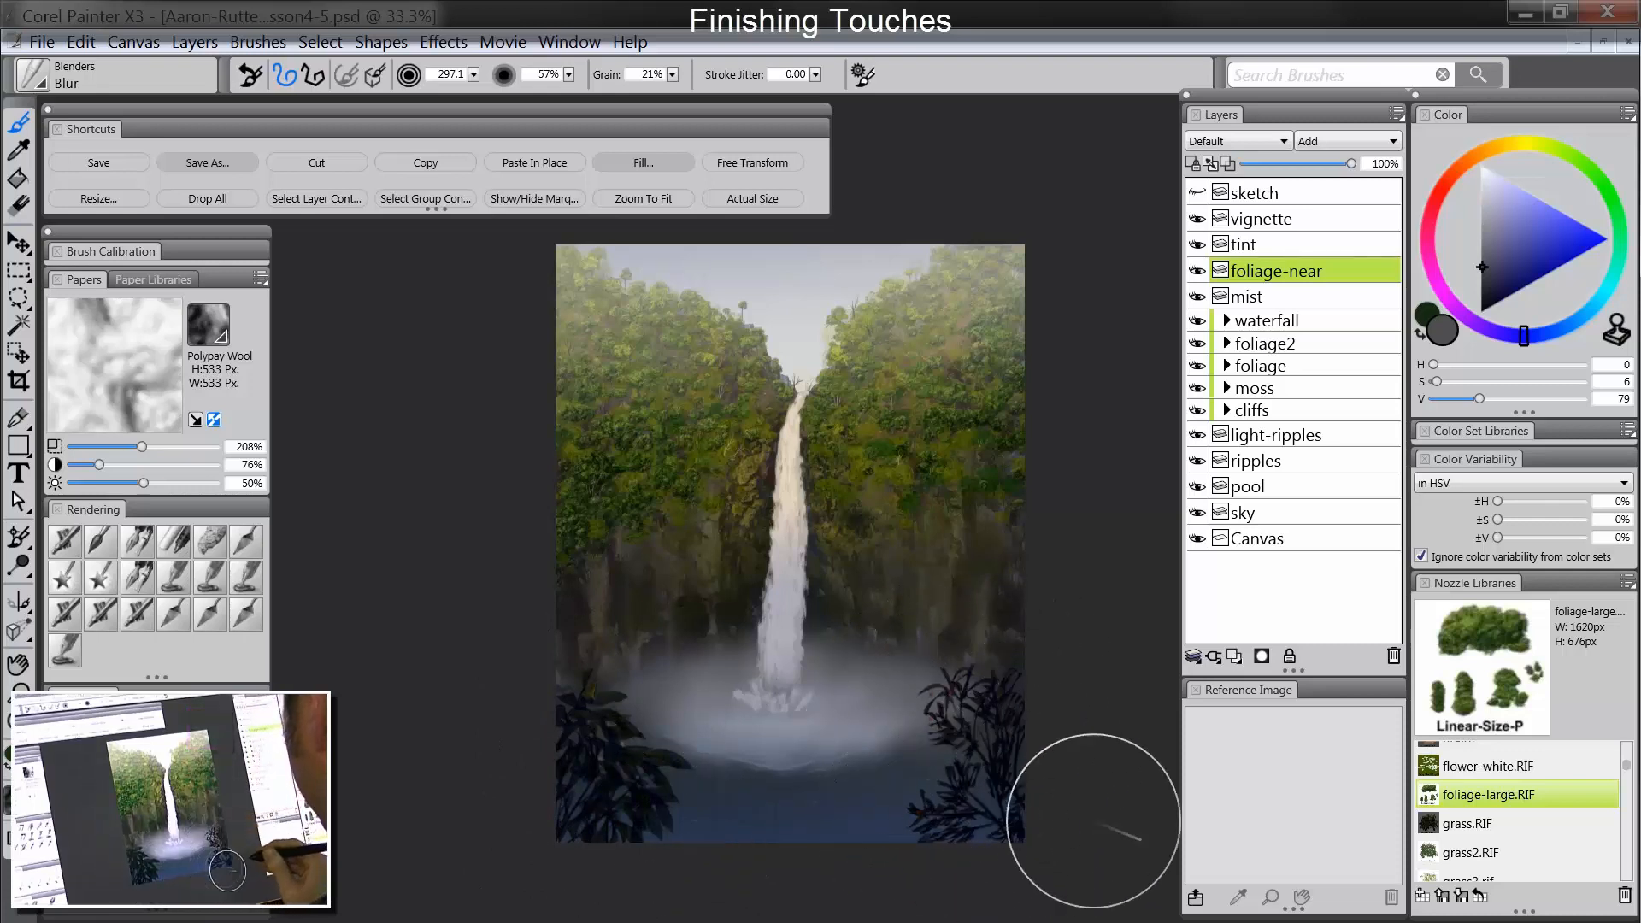
drag(972, 821, 942, 824)
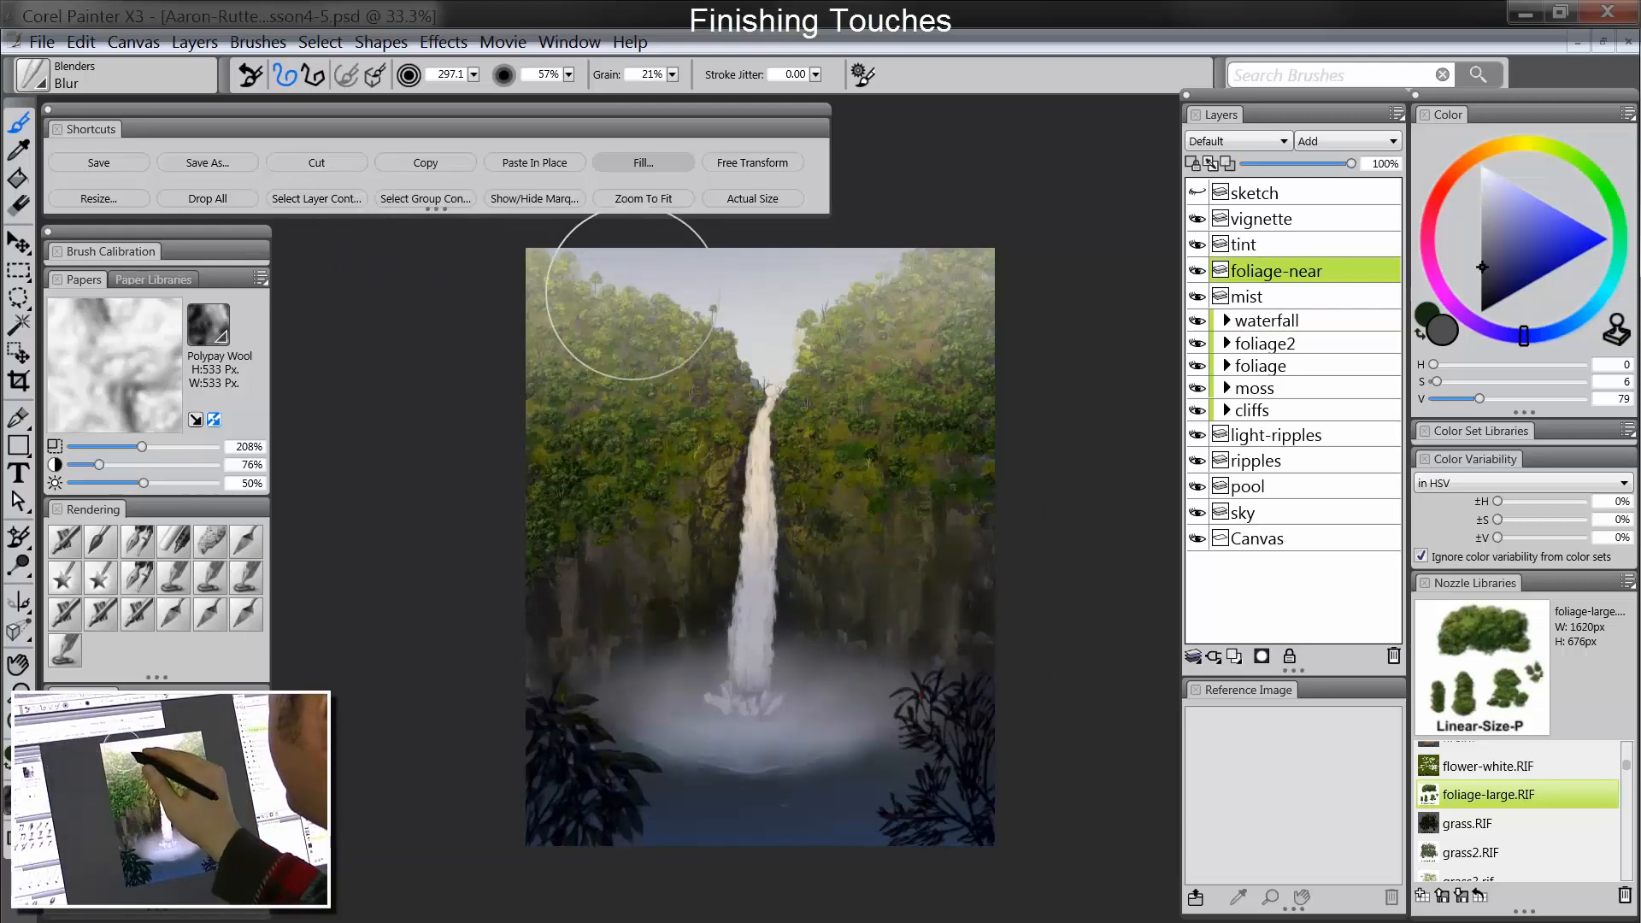
Step: Save a new Photoshop version with the file name ending in lesson4-6 and drop all layers onto the canvas
click(214, 165)
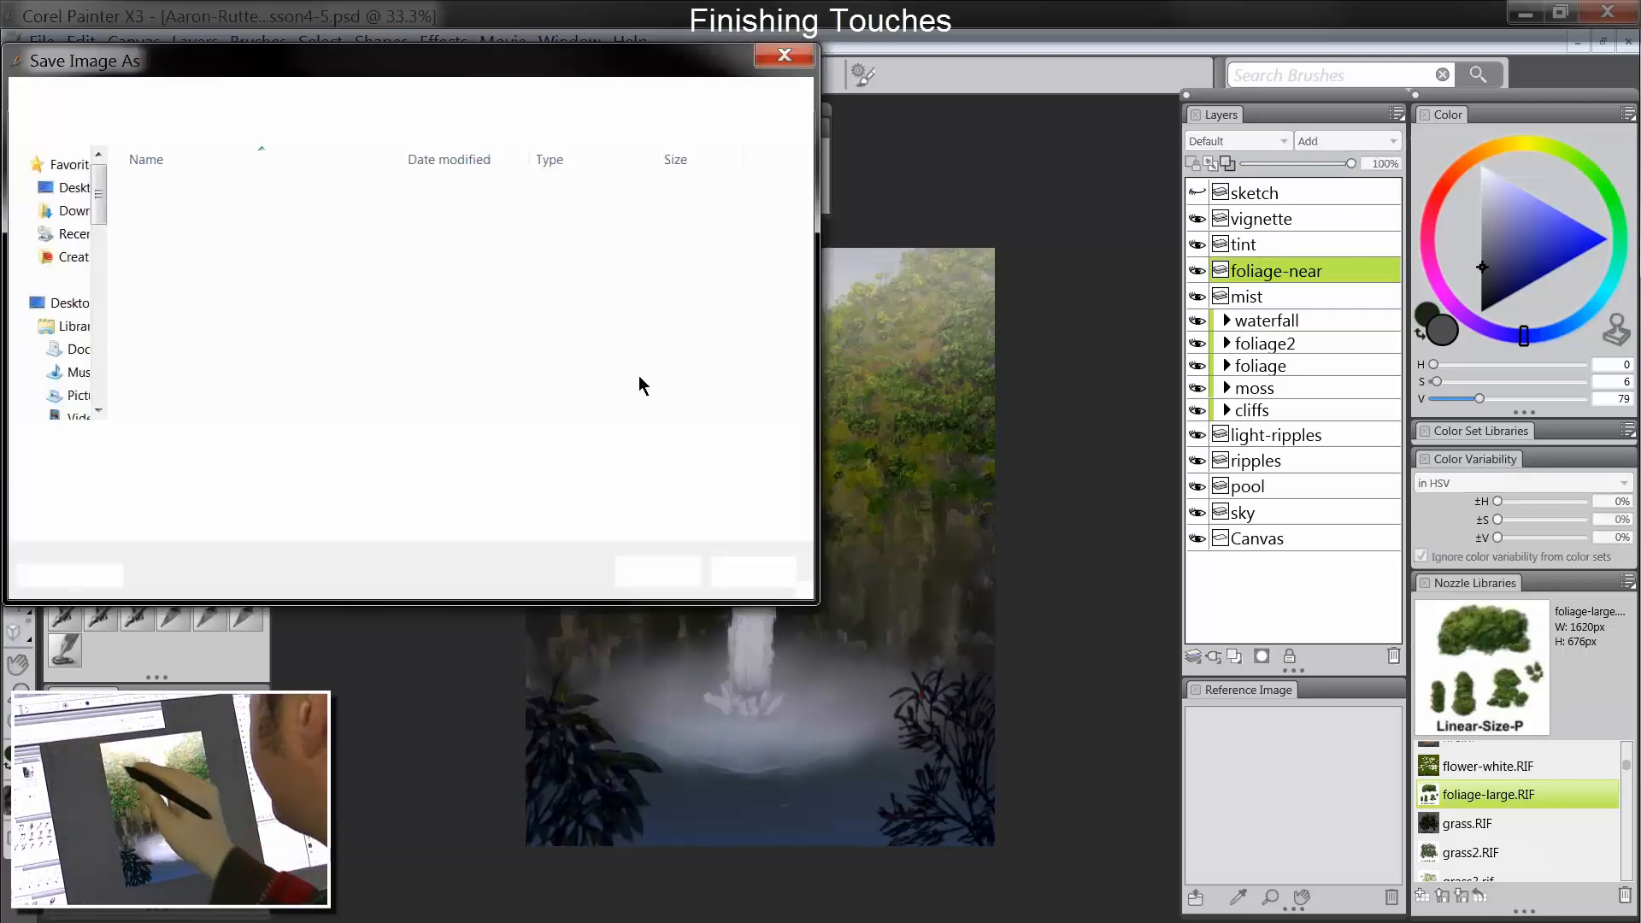
click(408, 449)
key(BackSpace)
text(6)
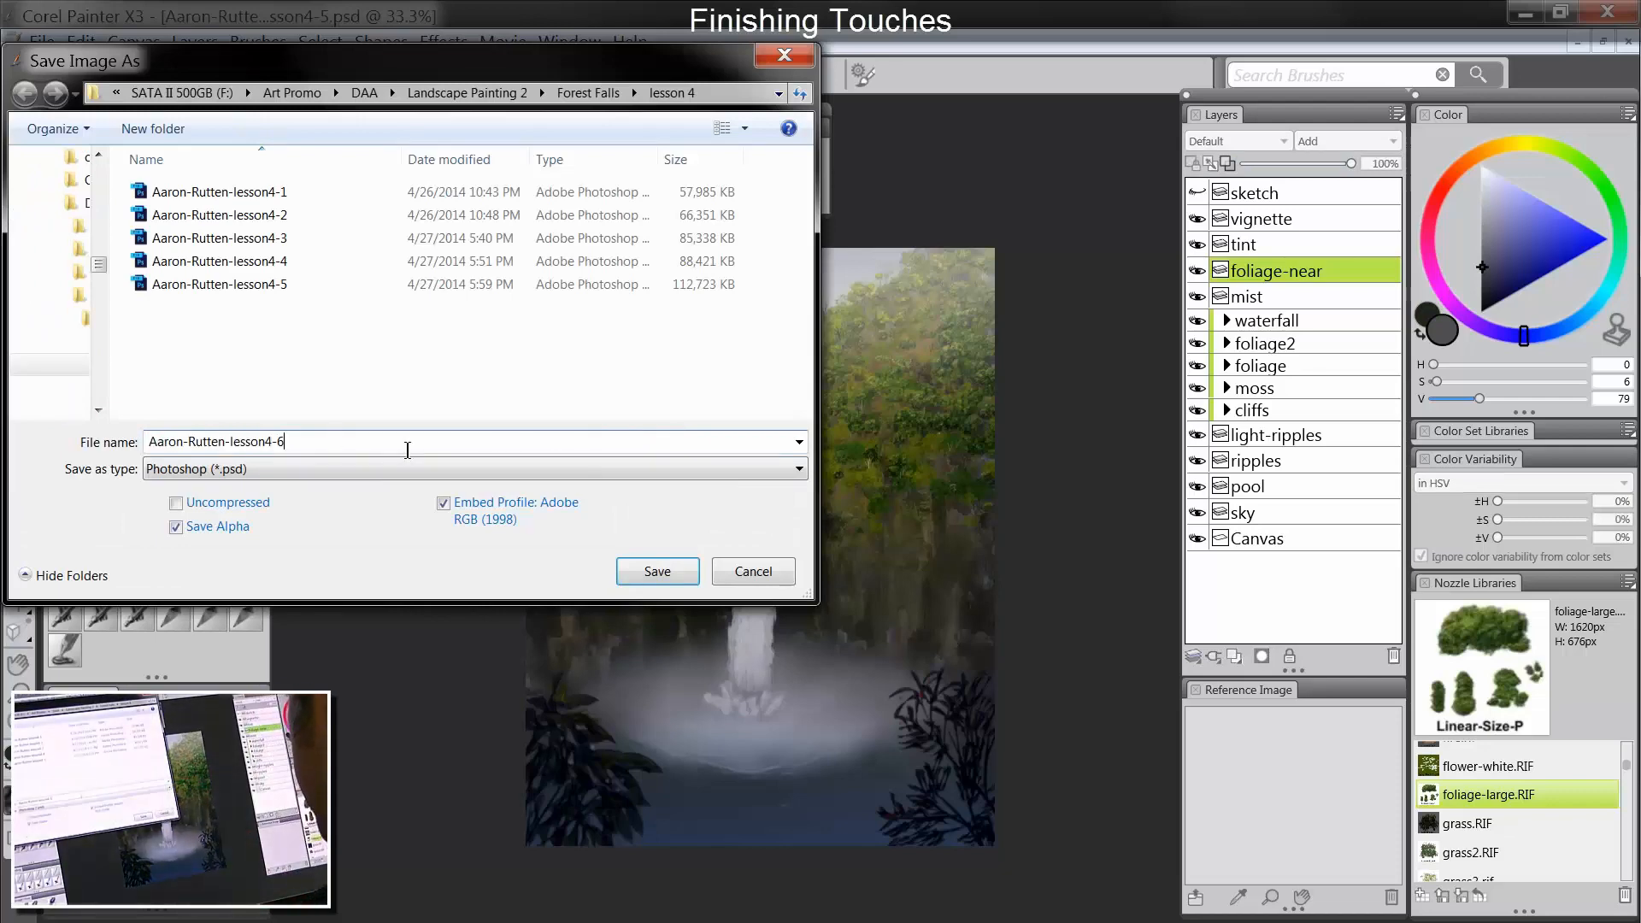
key(Return)
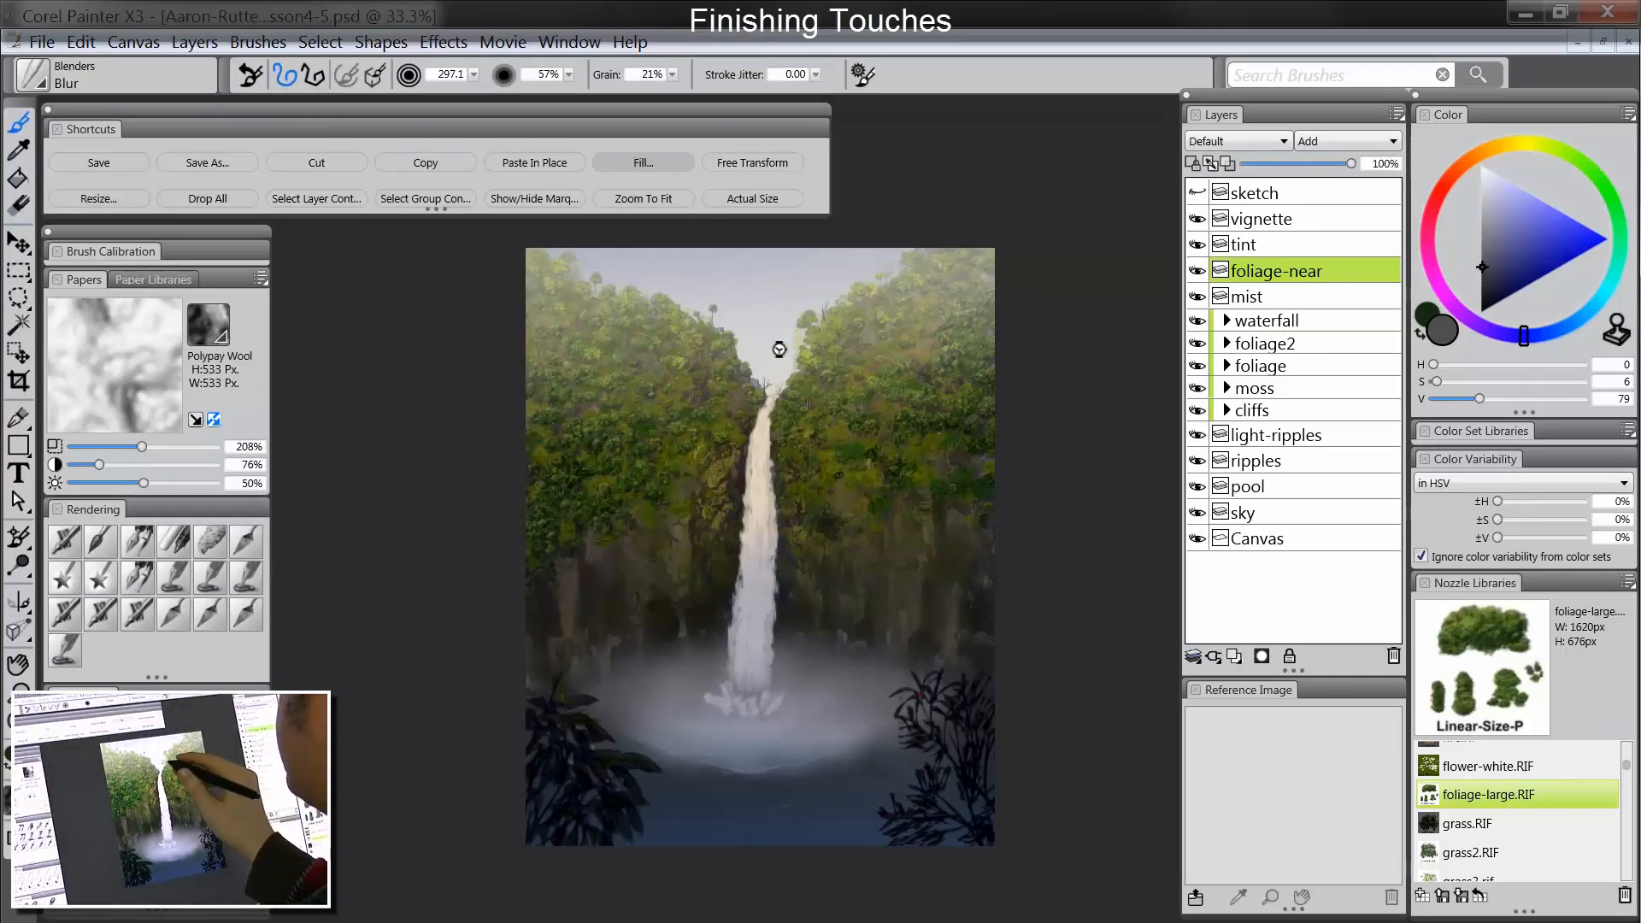
click(216, 198)
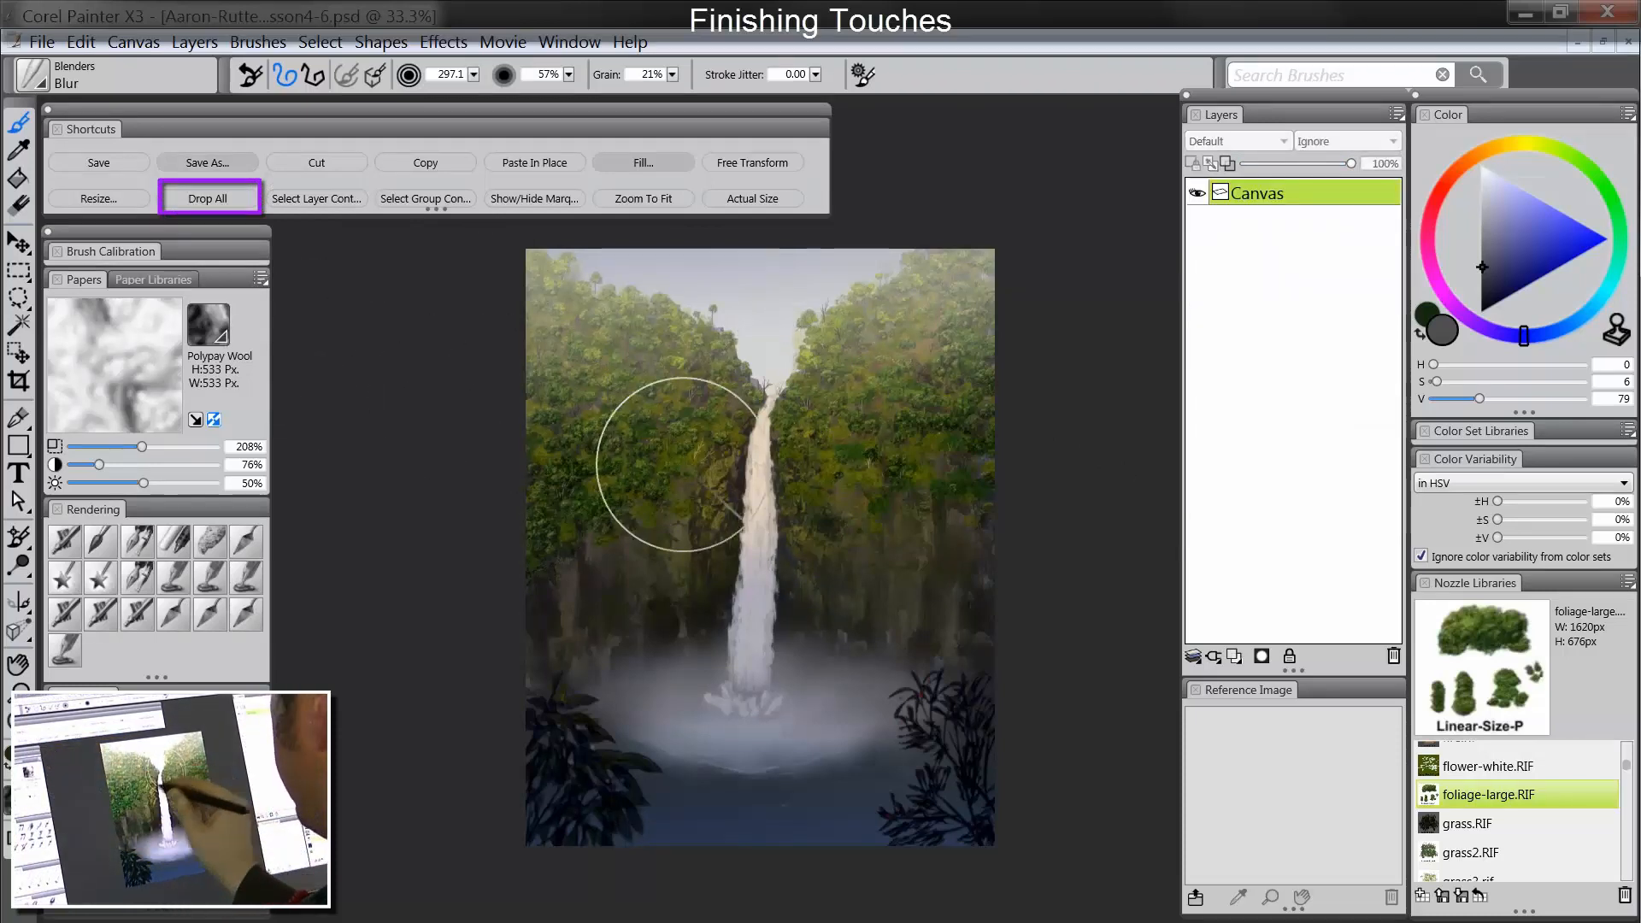
Step: Soften the distant foliage around the top of the waterfall with the Blur blender, with the panels hidden
click(784, 354)
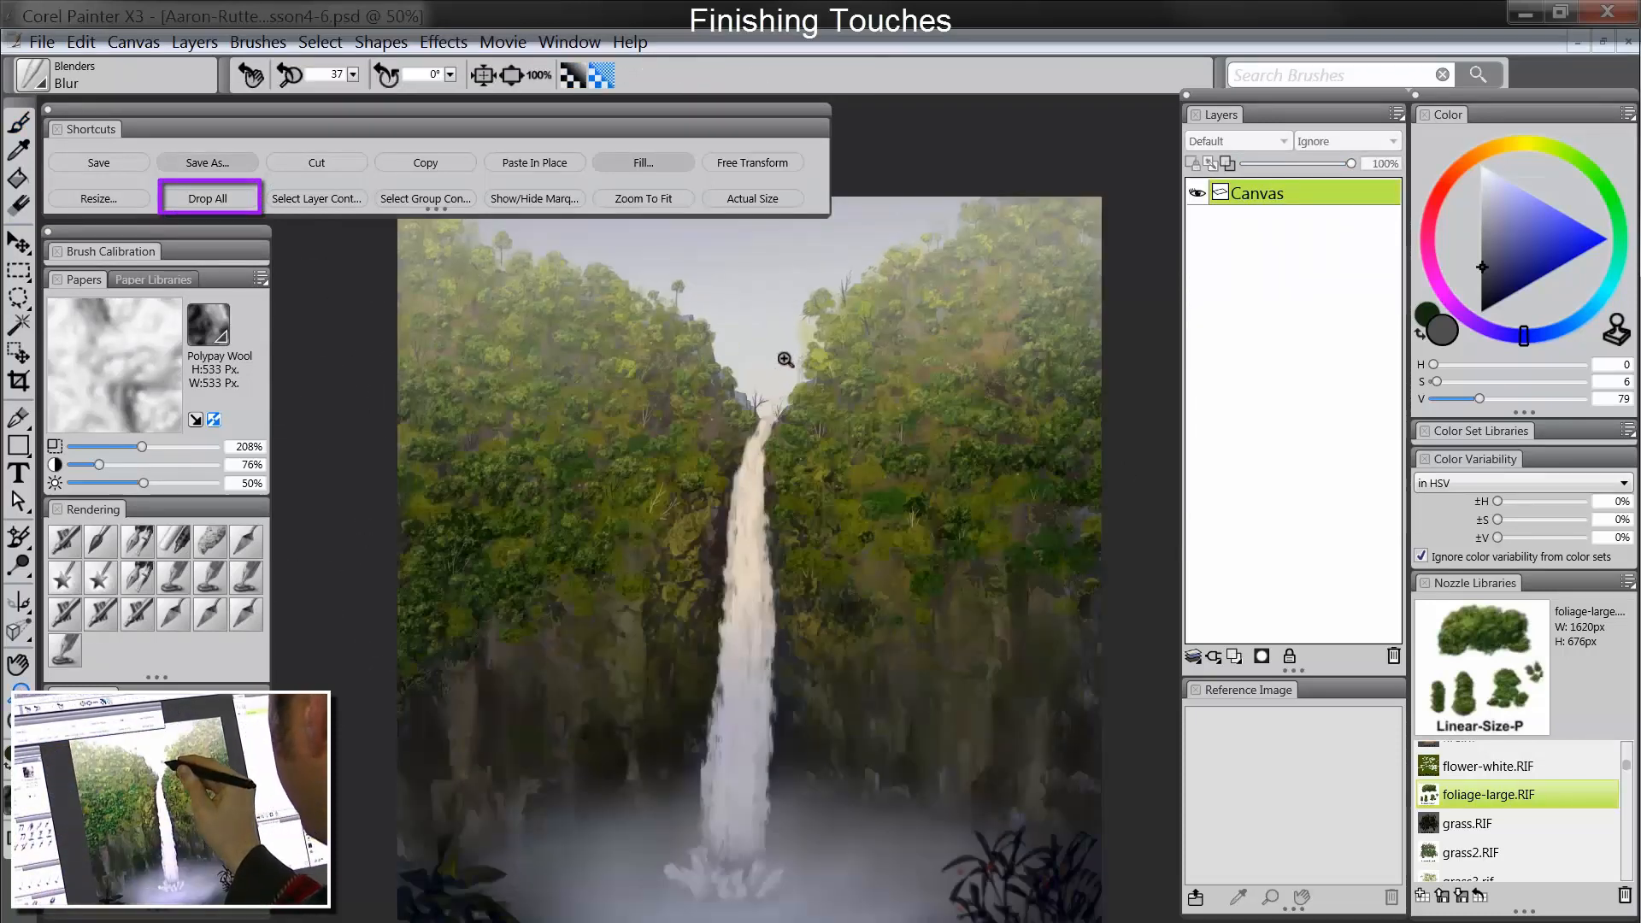
key(Tab)
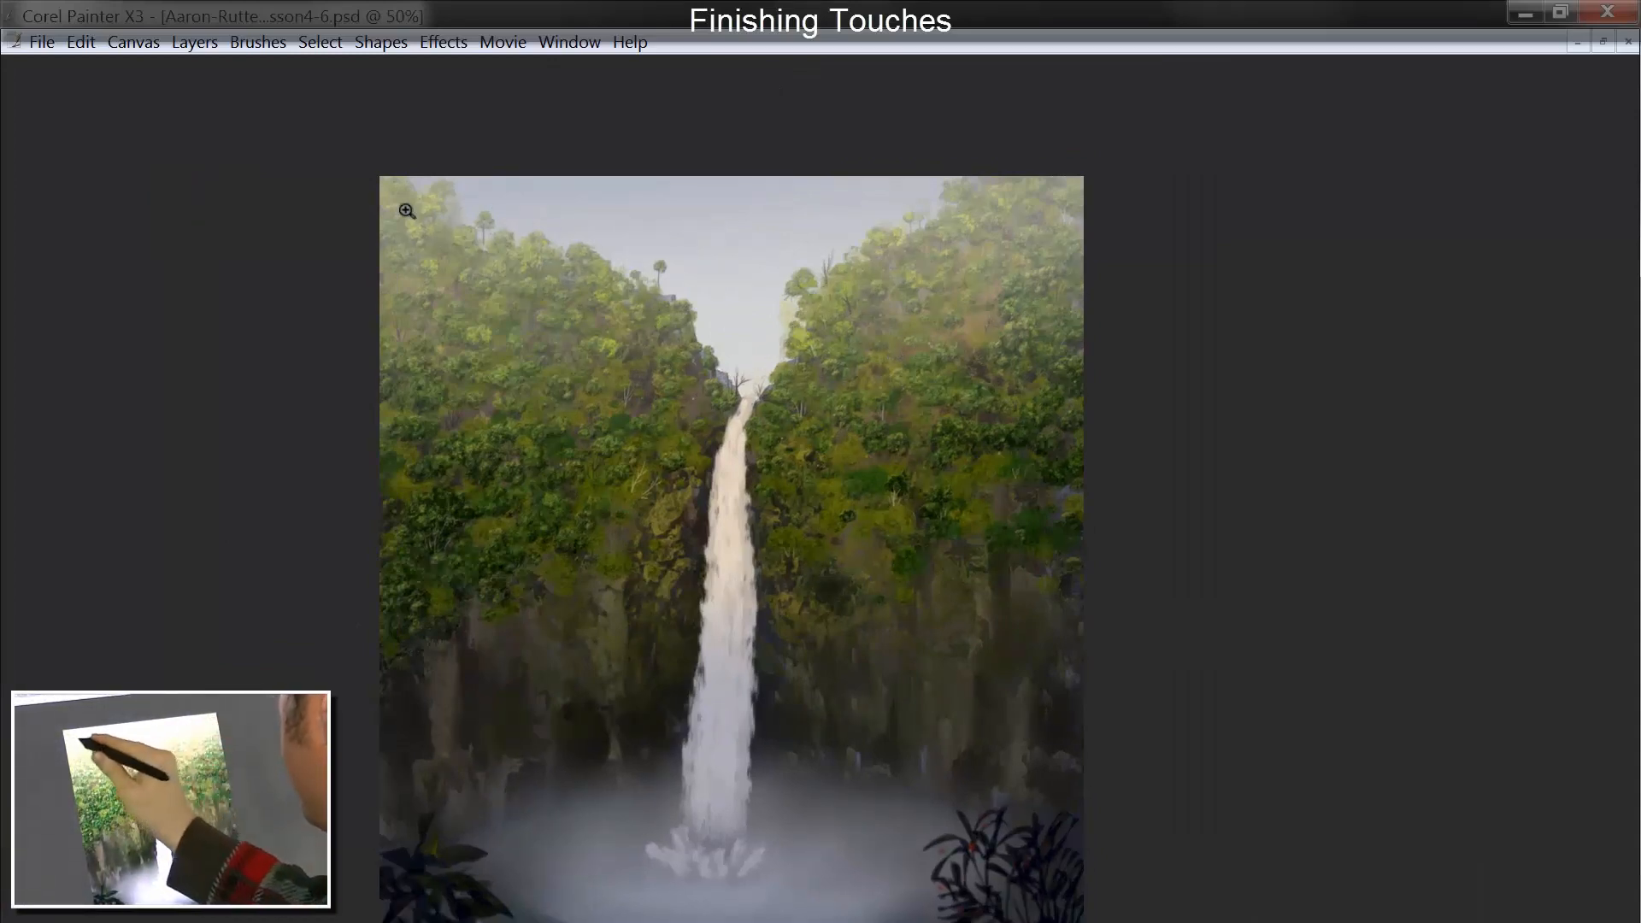
key(b)
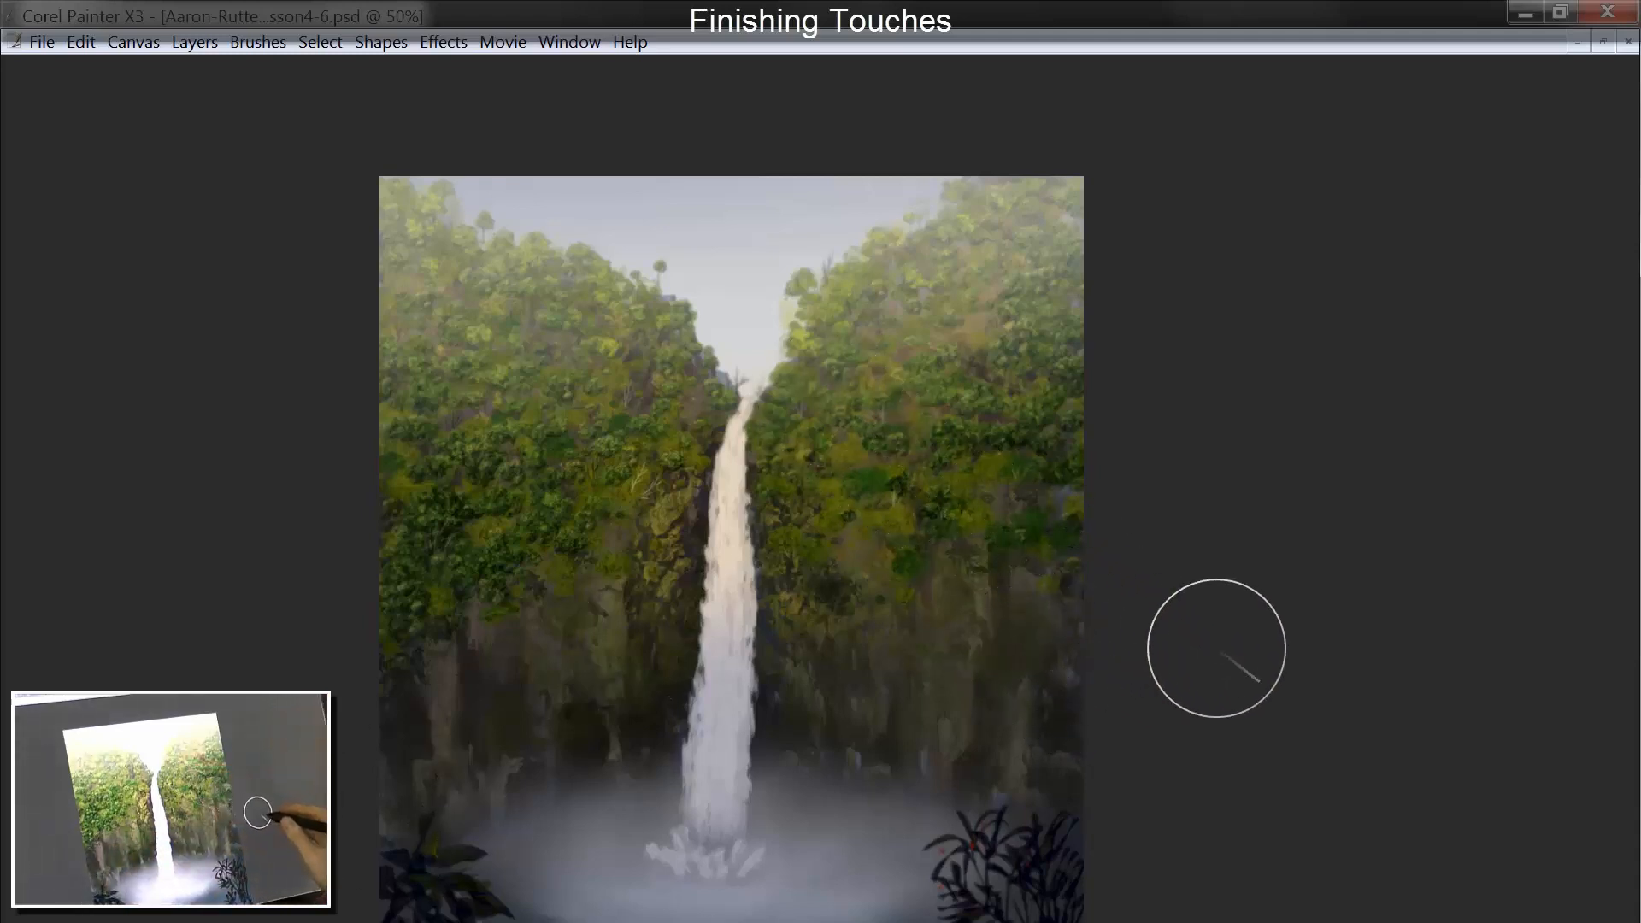
drag(994, 740, 1003, 660)
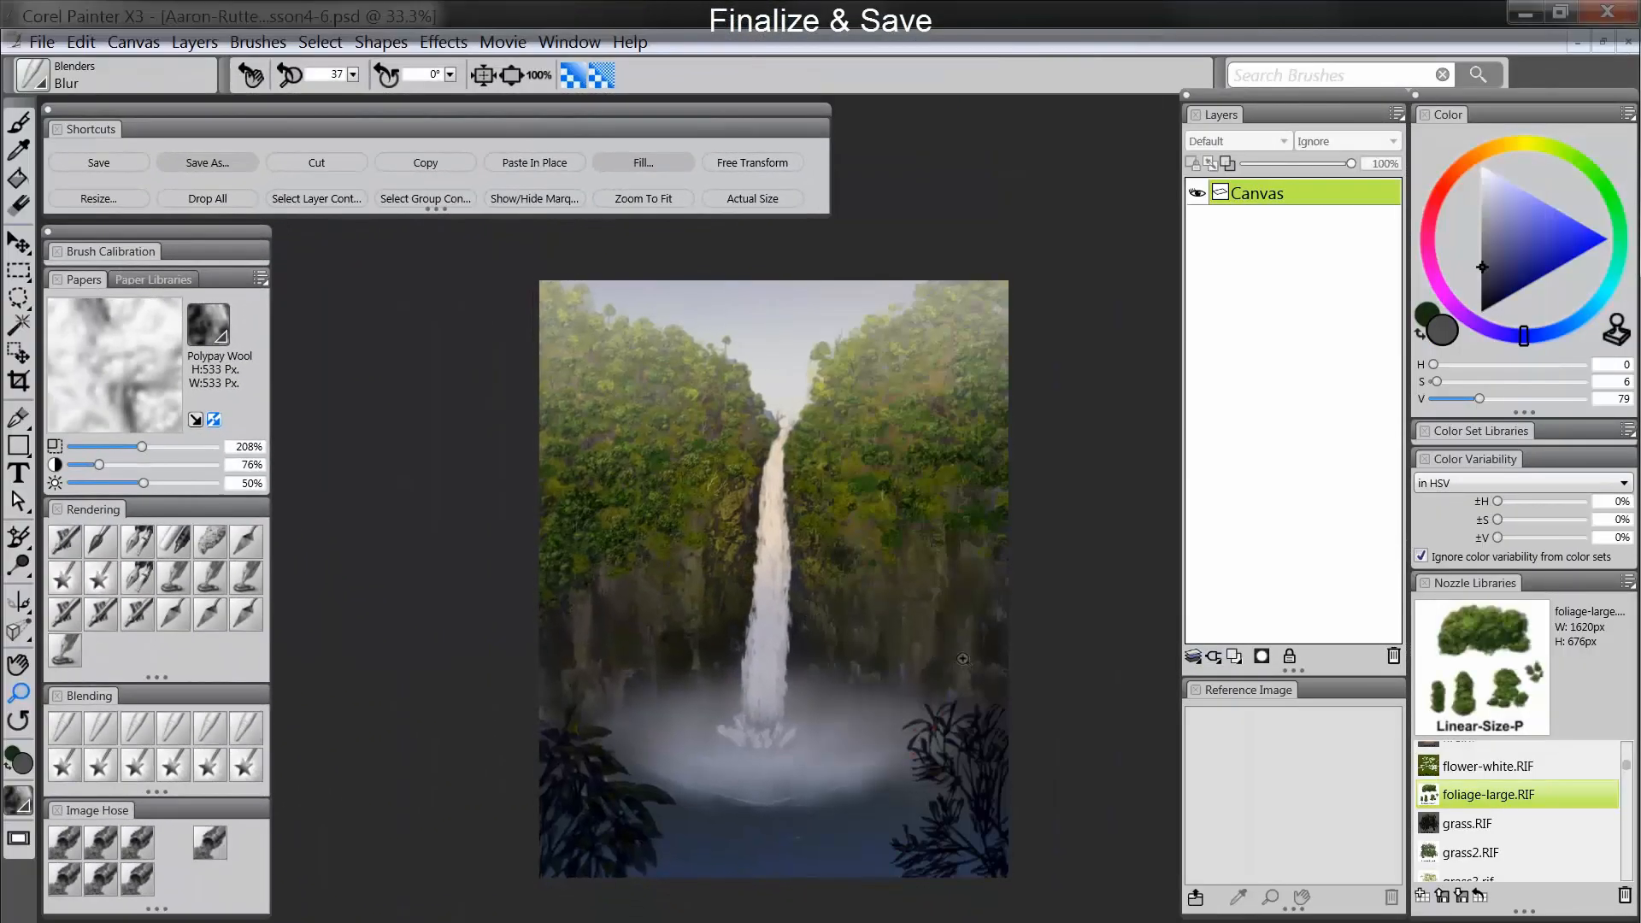
drag(910, 657, 885, 629)
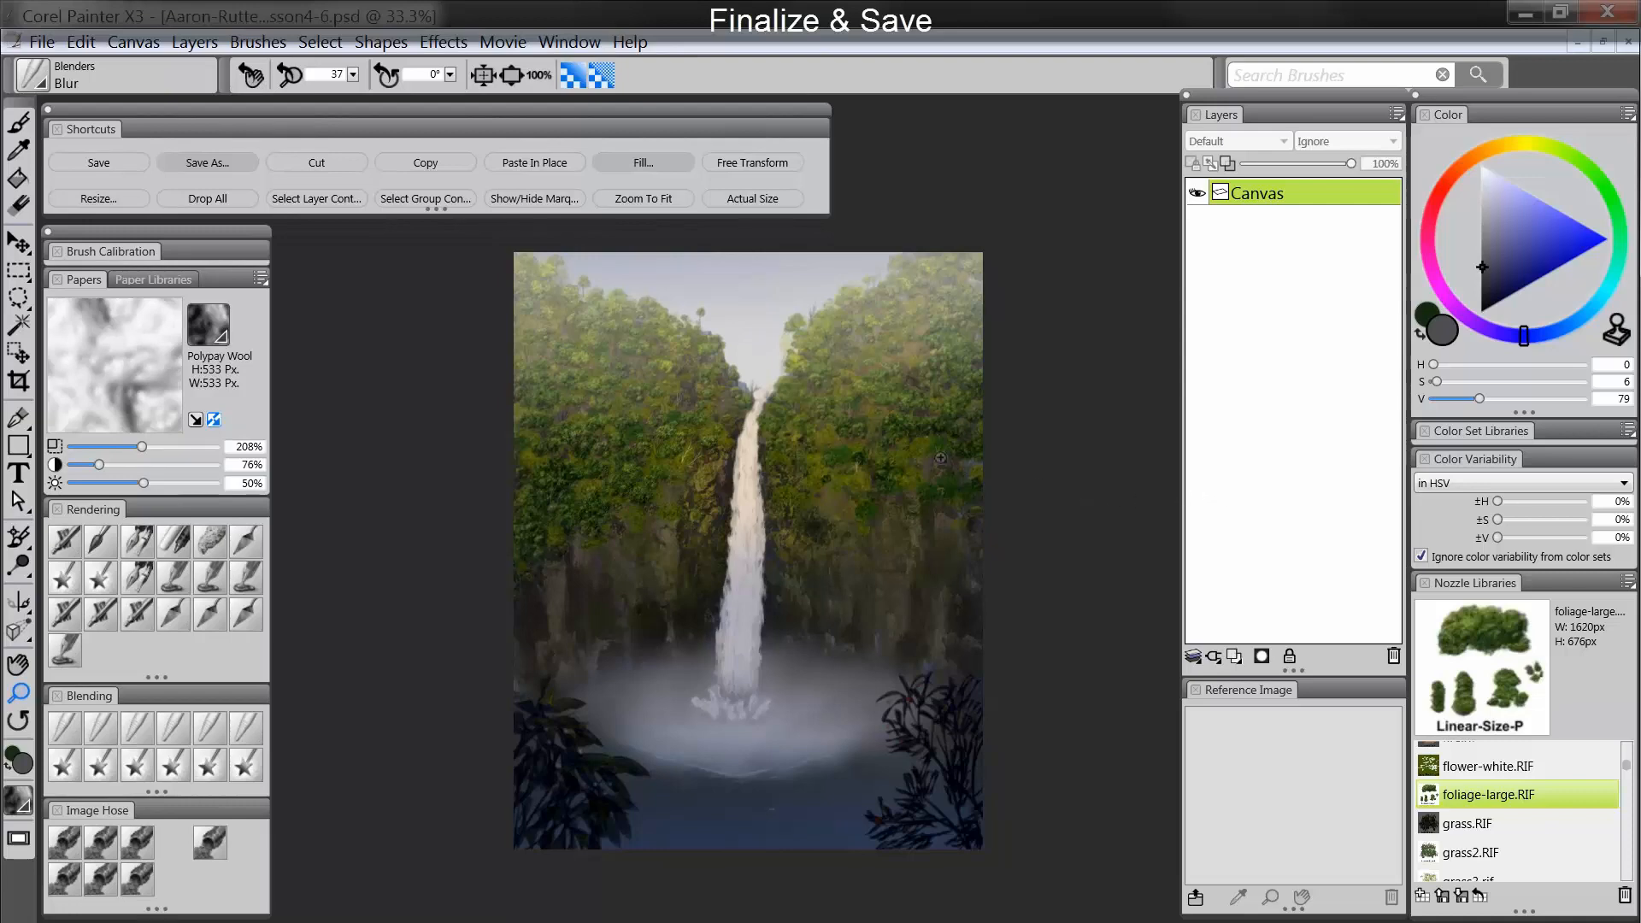
Step: Save the flattened painting as a Photoshop file with the name ending in lesson4-7
click(206, 166)
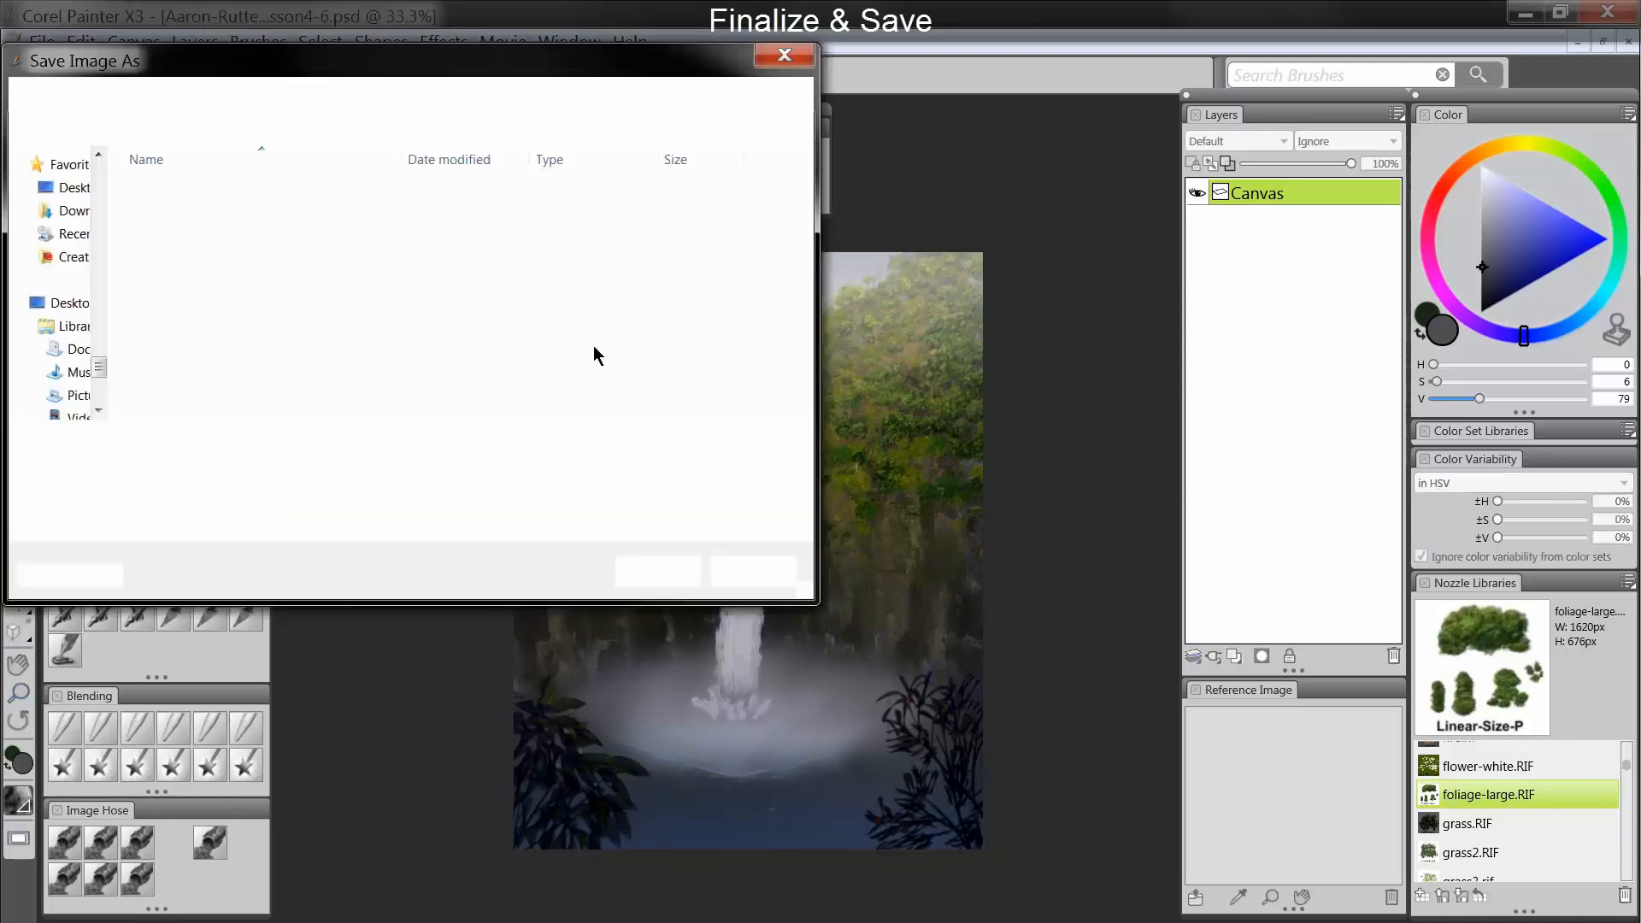
click(359, 441)
key(BackSpace)
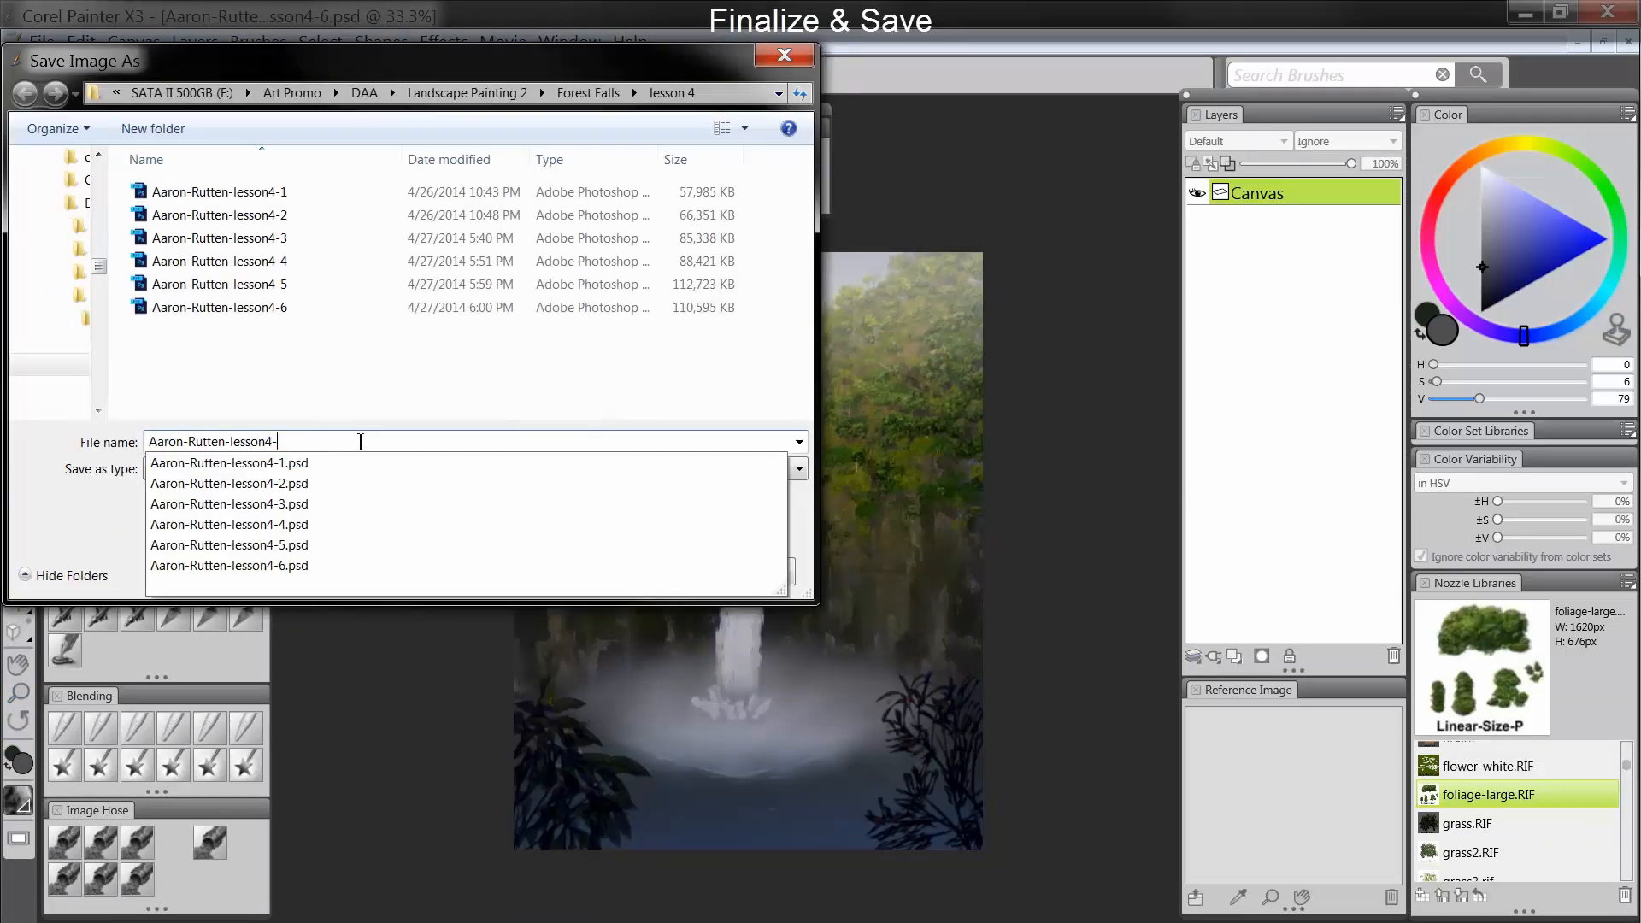
text(7)
key(Return)
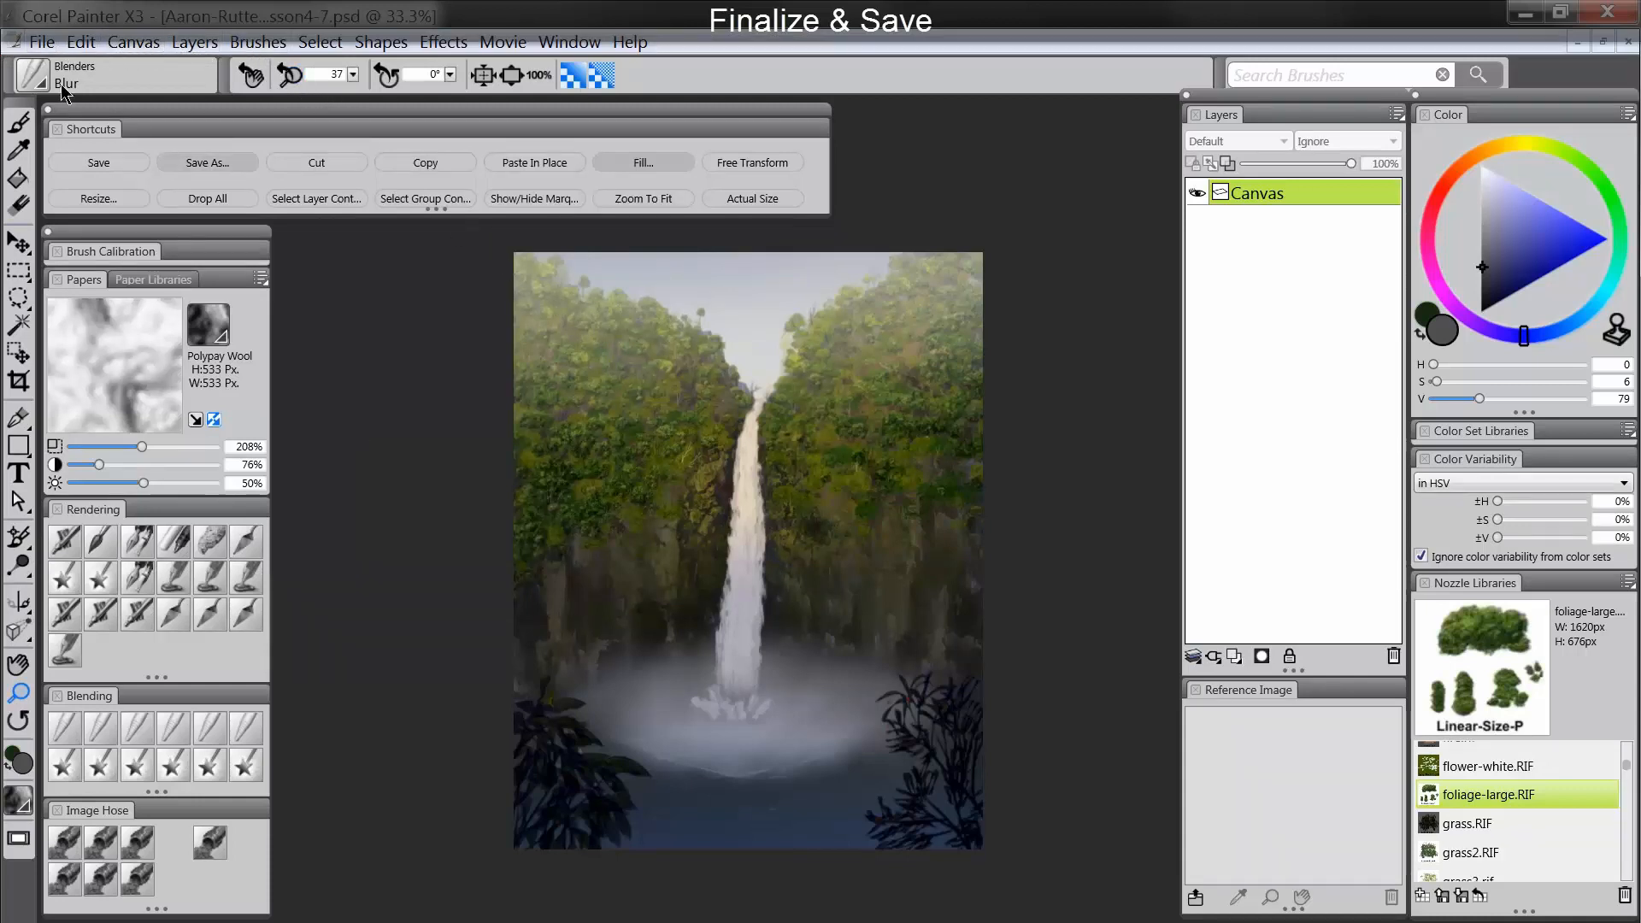
Step: Save a print copy of the painting in TIFF format with the file name ending in lesson4-print
click(170, 164)
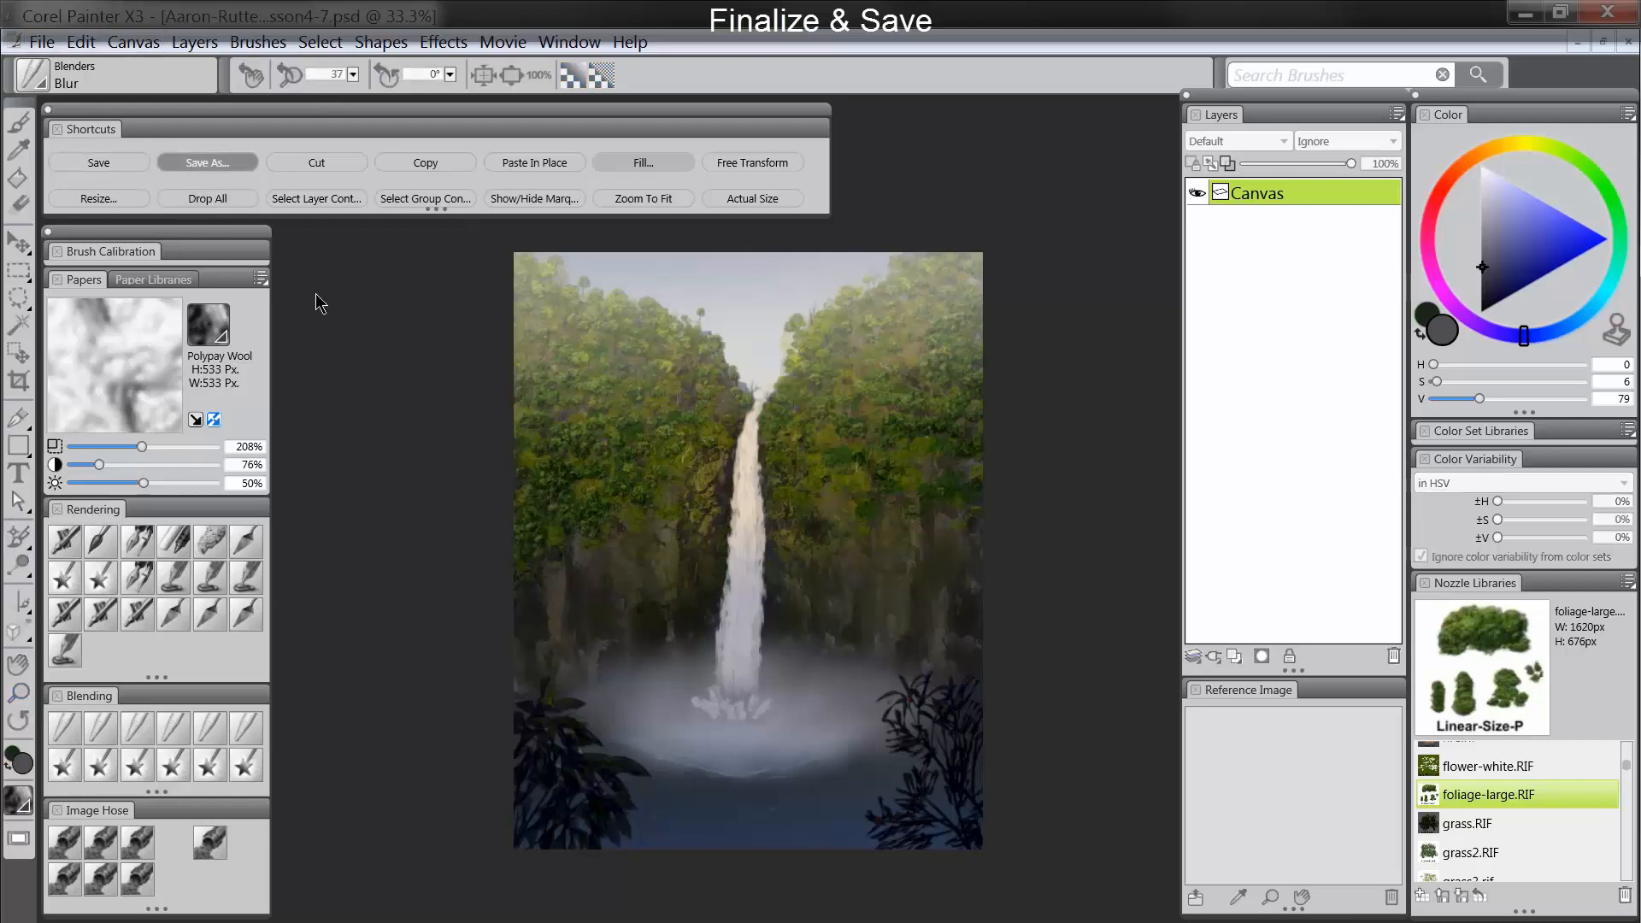
click(376, 480)
click(342, 509)
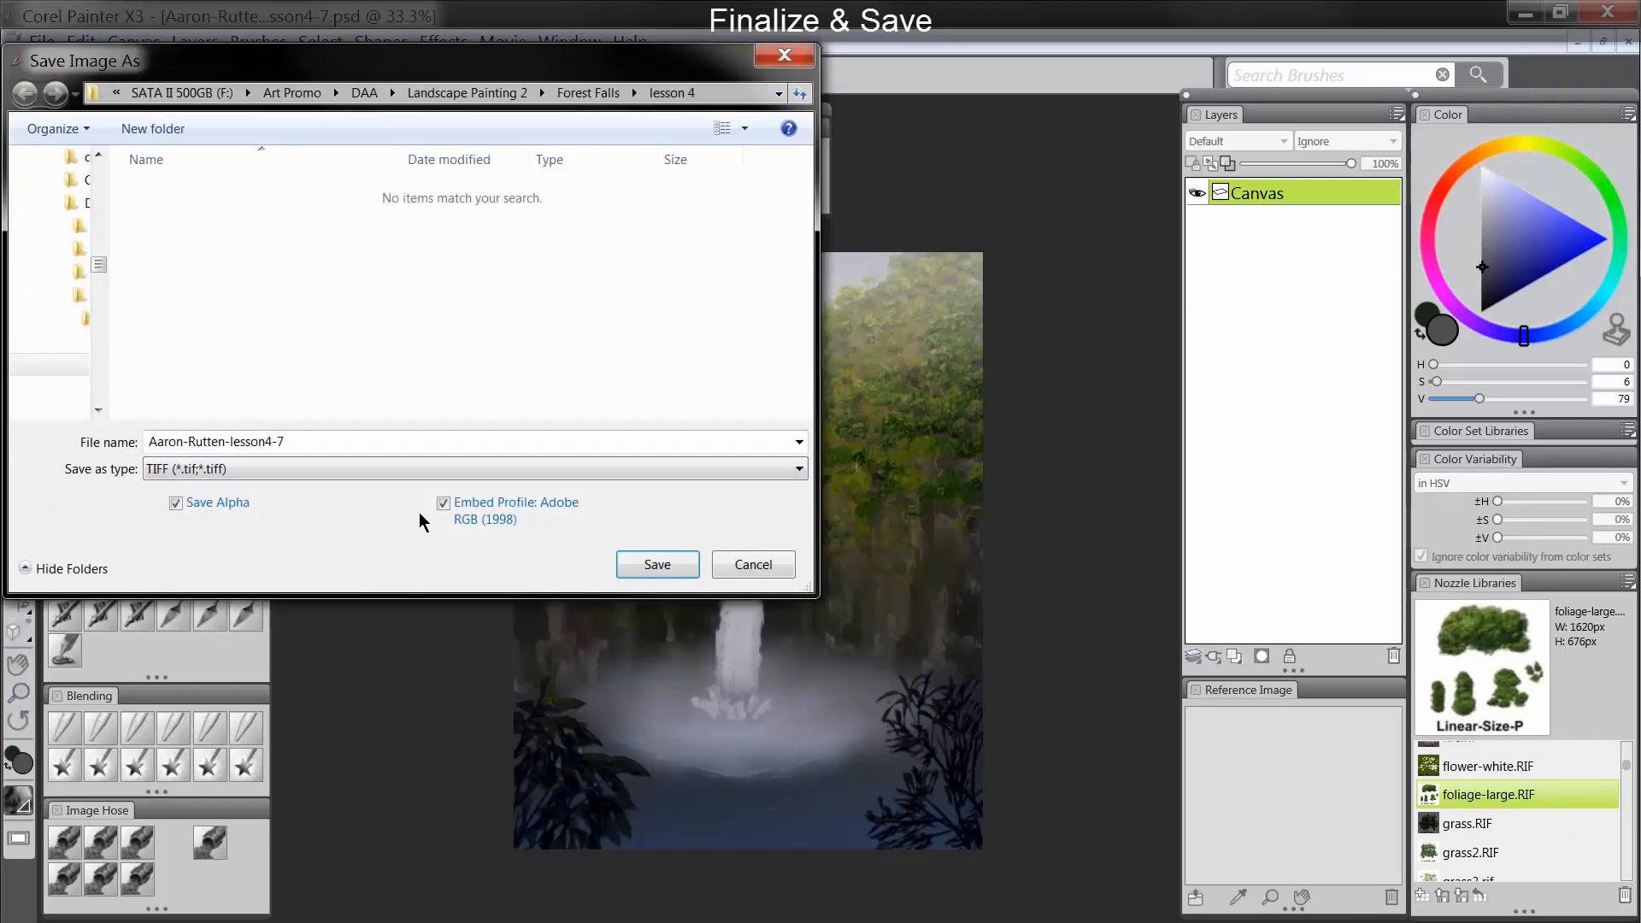
click(347, 443)
key(BackSpace)
text(print)
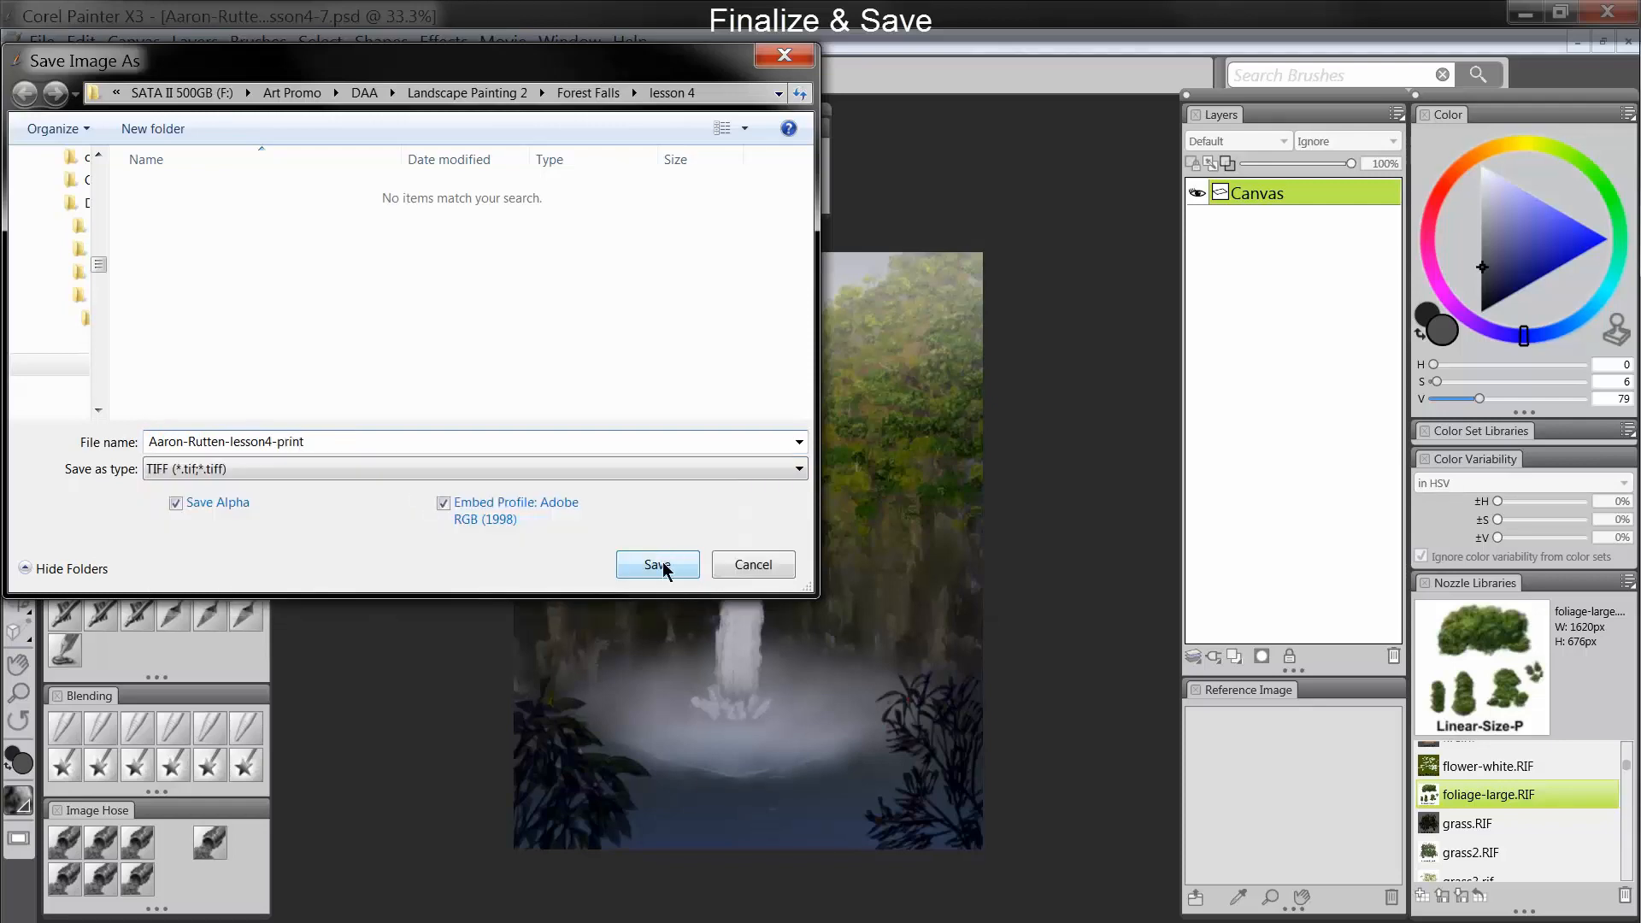
click(658, 565)
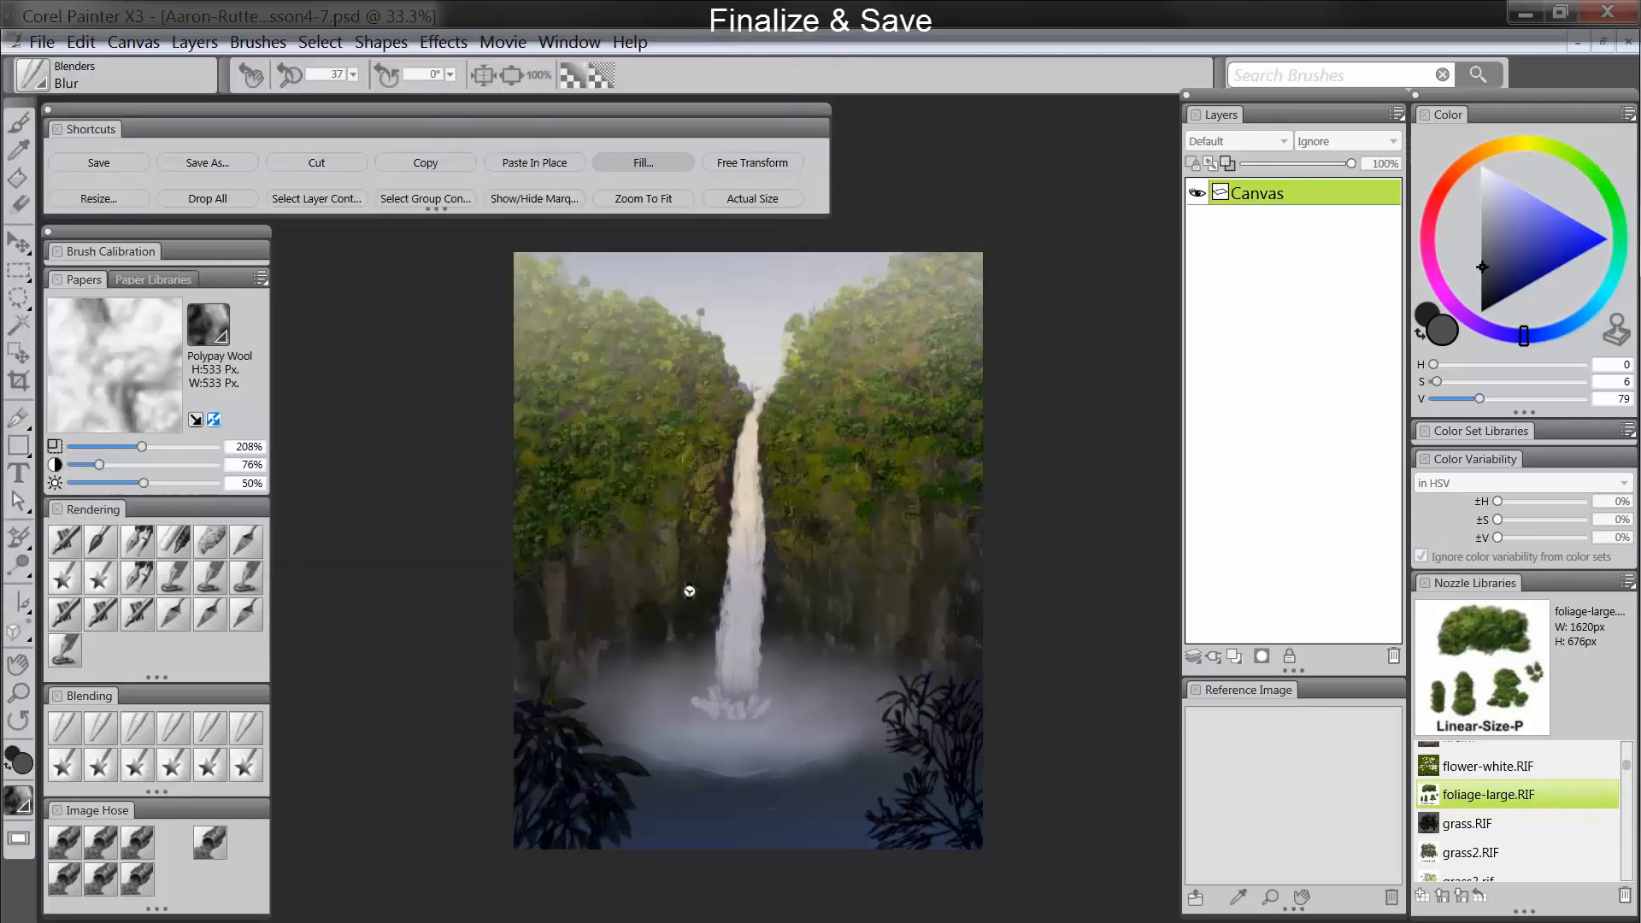
Step: Resize the painting to 11 inches wide and 14 inches high at a resolution of 72 pixels per inch
click(146, 47)
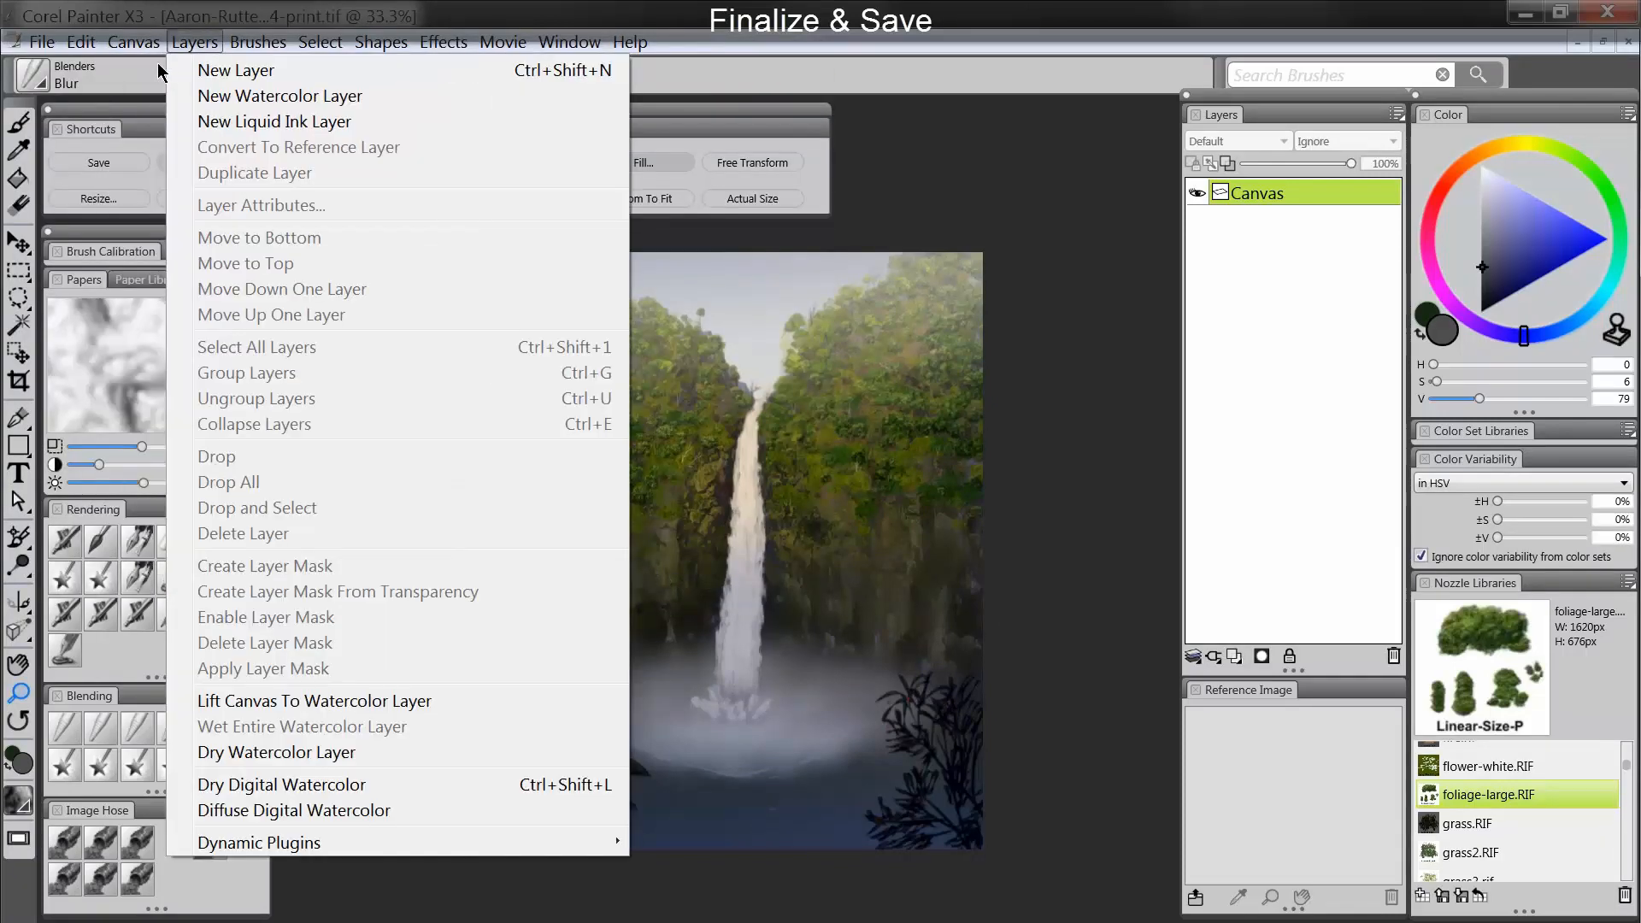
click(139, 70)
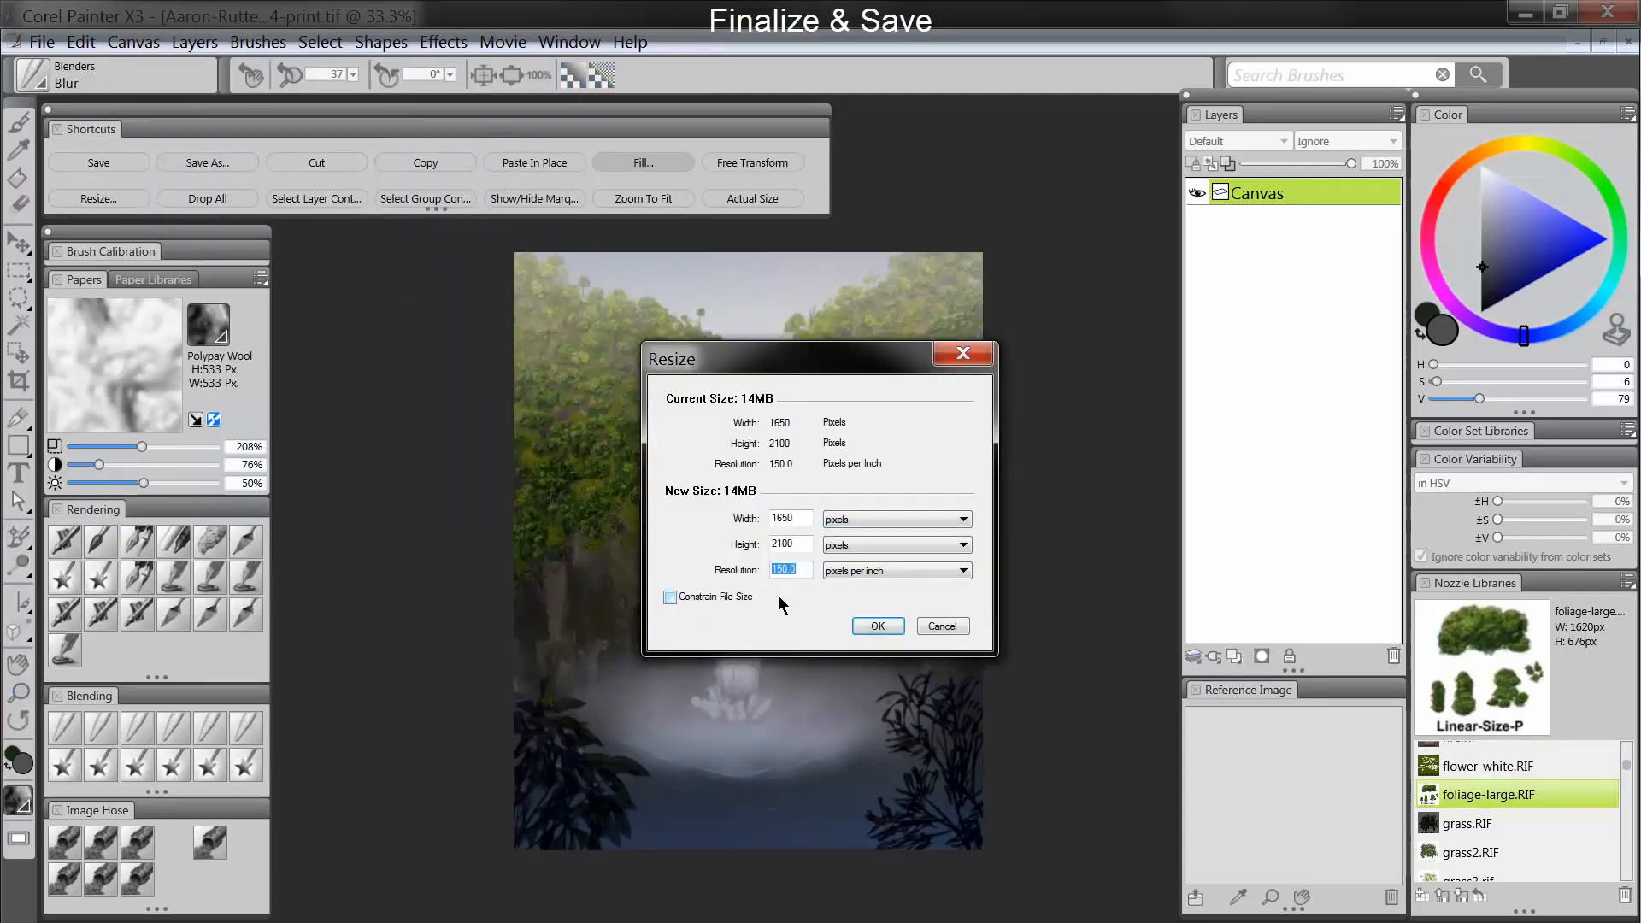
click(863, 547)
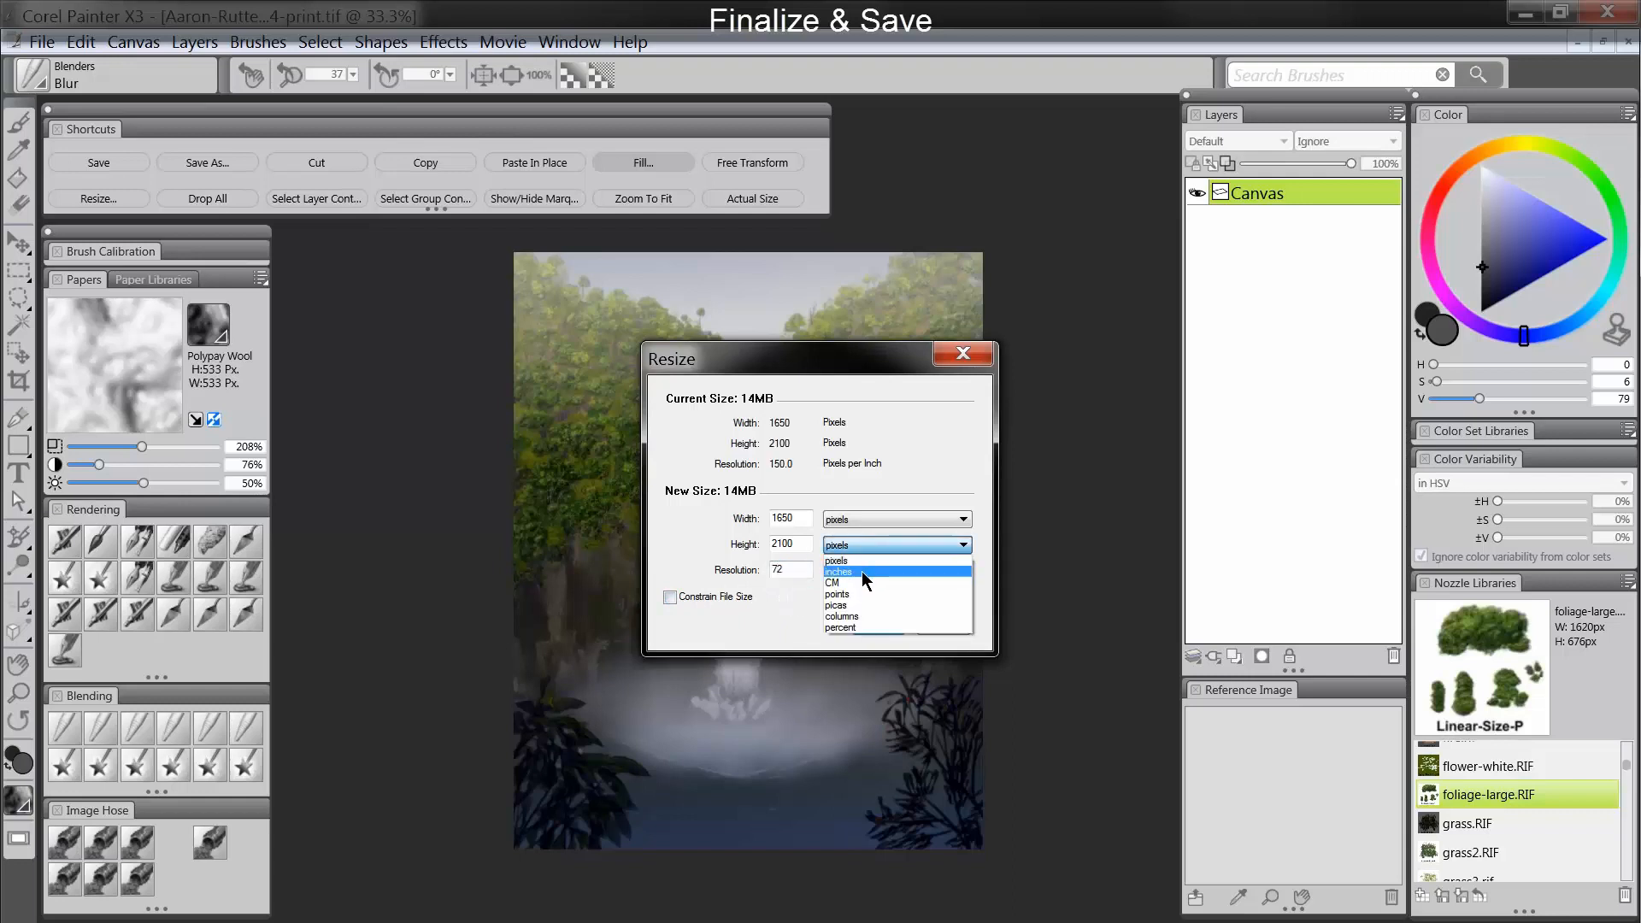
click(863, 571)
click(868, 523)
click(834, 542)
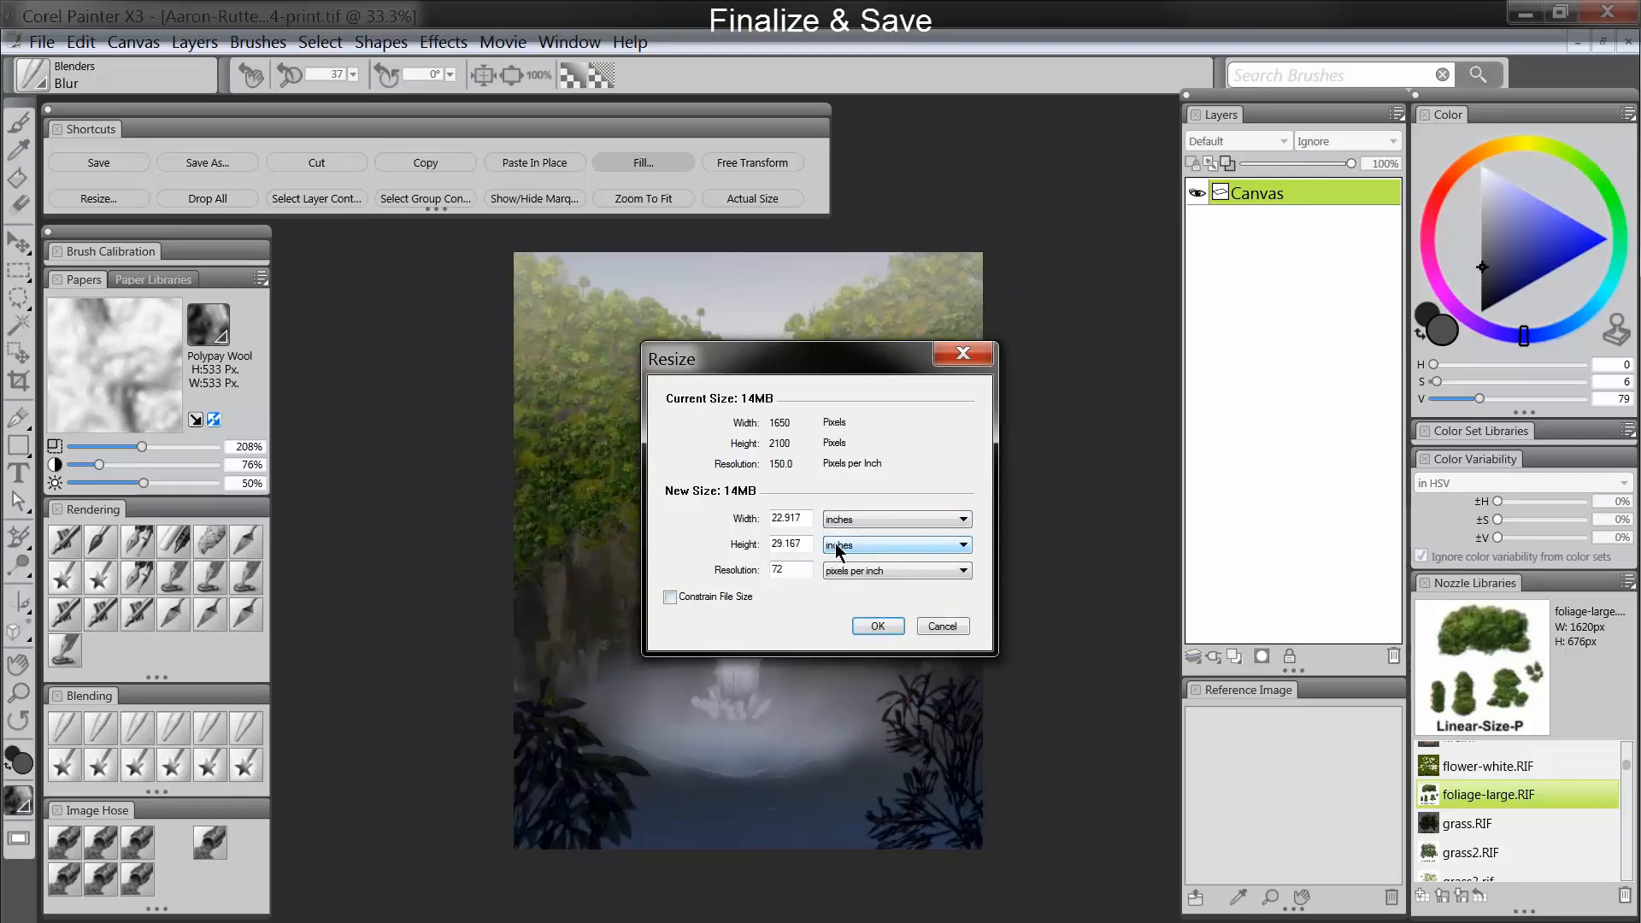
drag(808, 541, 767, 551)
text(14)
double_click(803, 515)
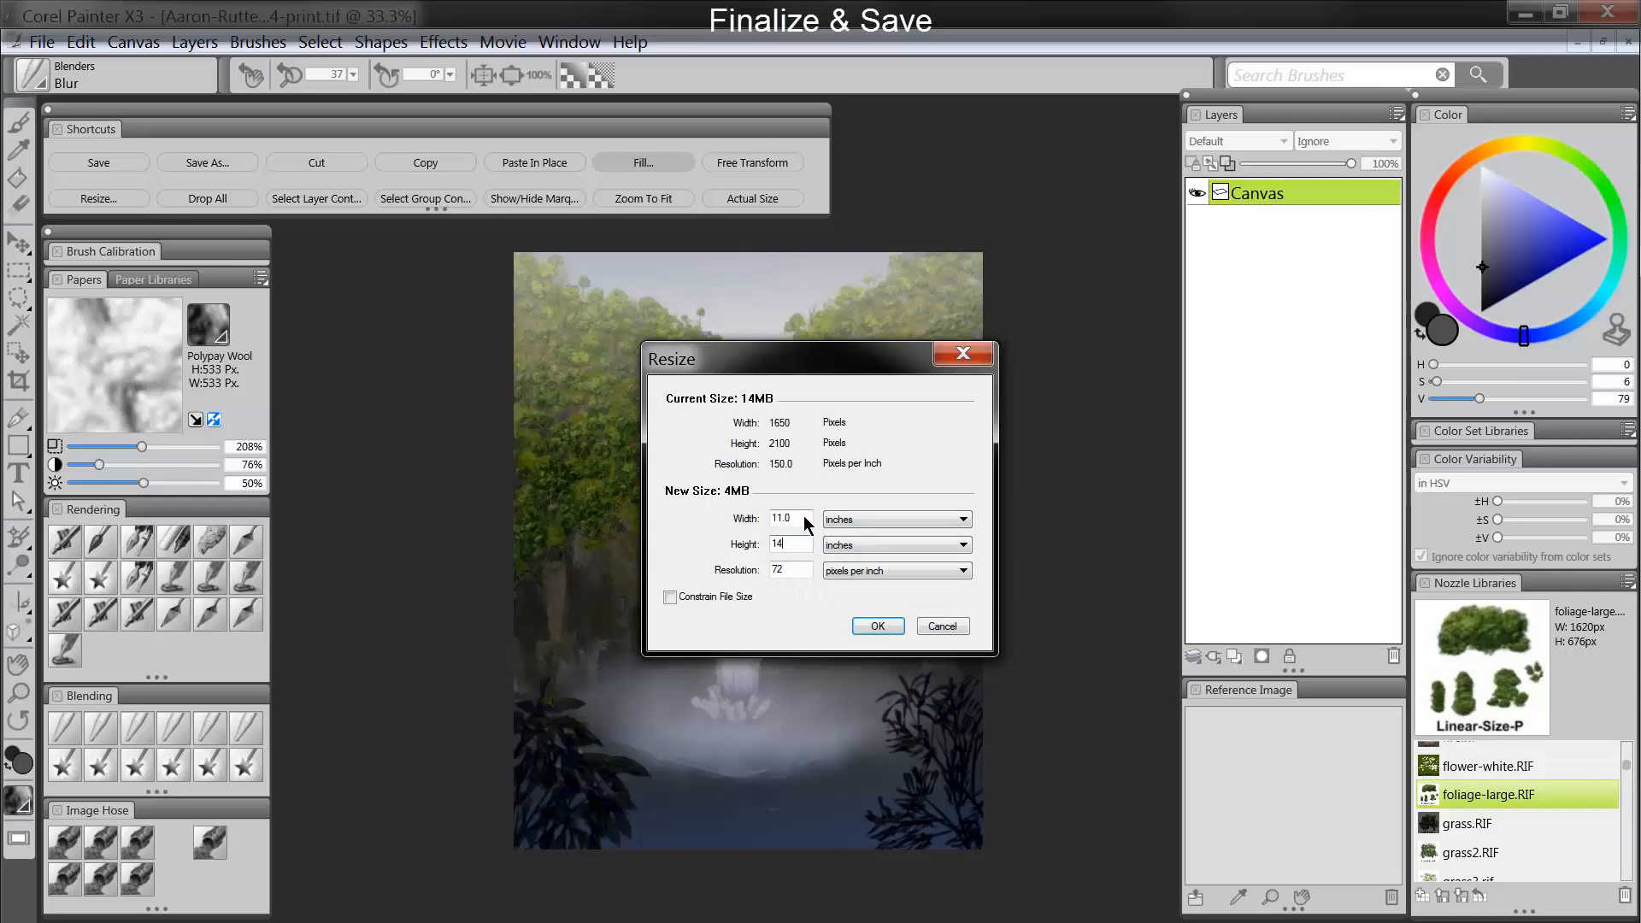
text(11.0)
click(892, 631)
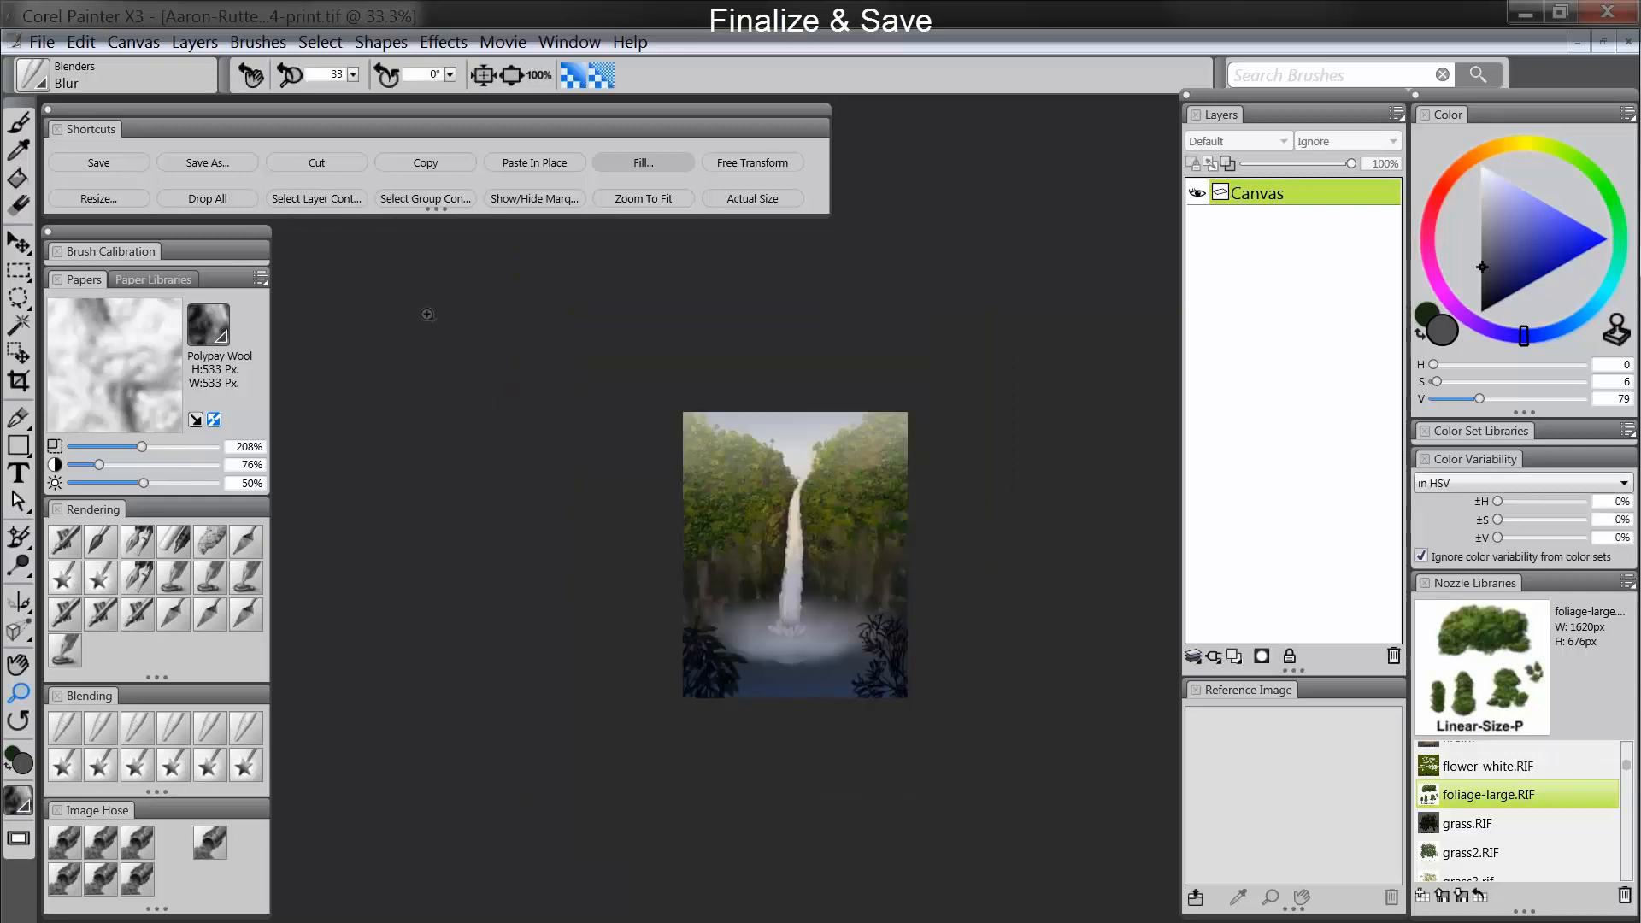
Step: Save a web copy of the resized painting in PNG format with the file name ending in lesson4-web
click(200, 162)
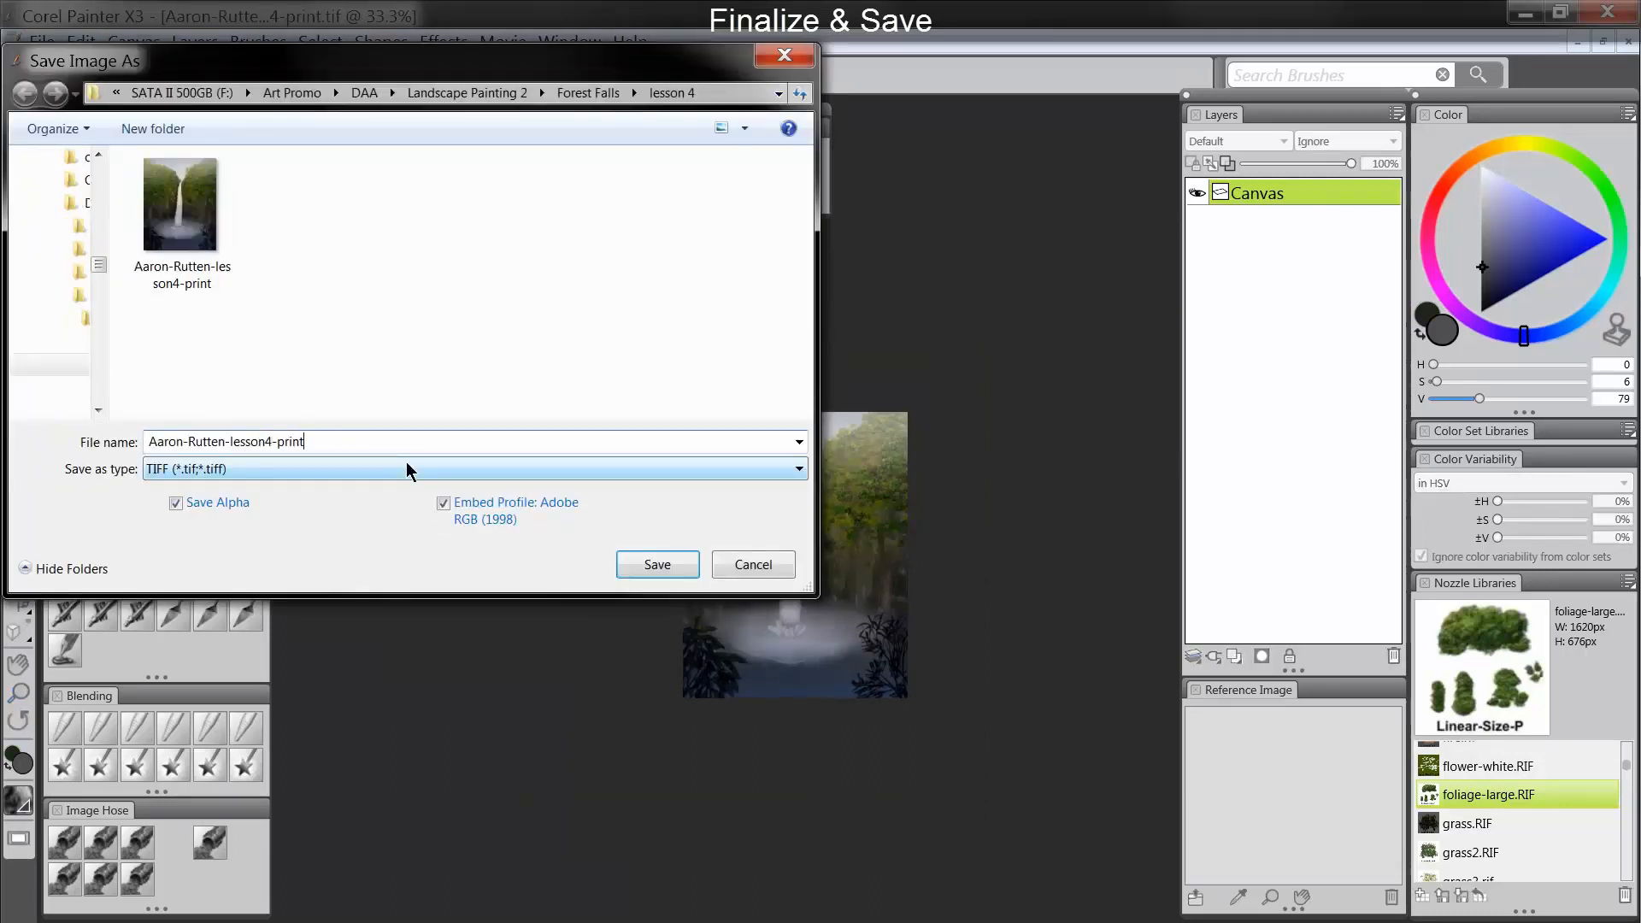
key(BackSpace)
key(BackSpace)
key(BackSpace)
key(BackSpace)
key(BackSpace)
text(web)
click(505, 468)
click(310, 523)
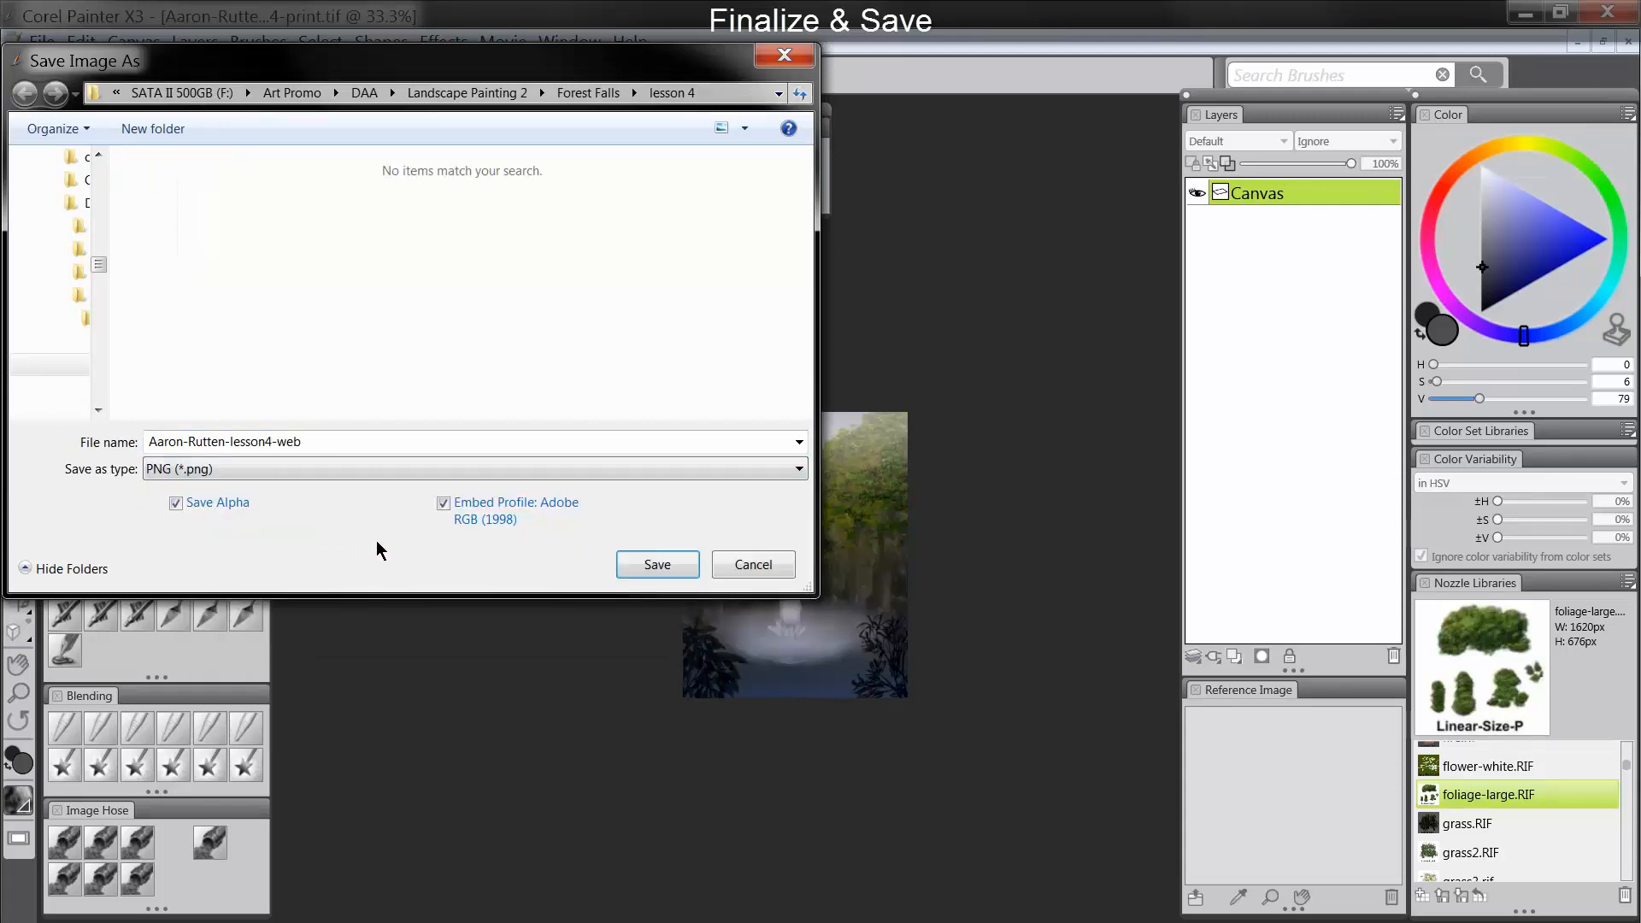
click(647, 564)
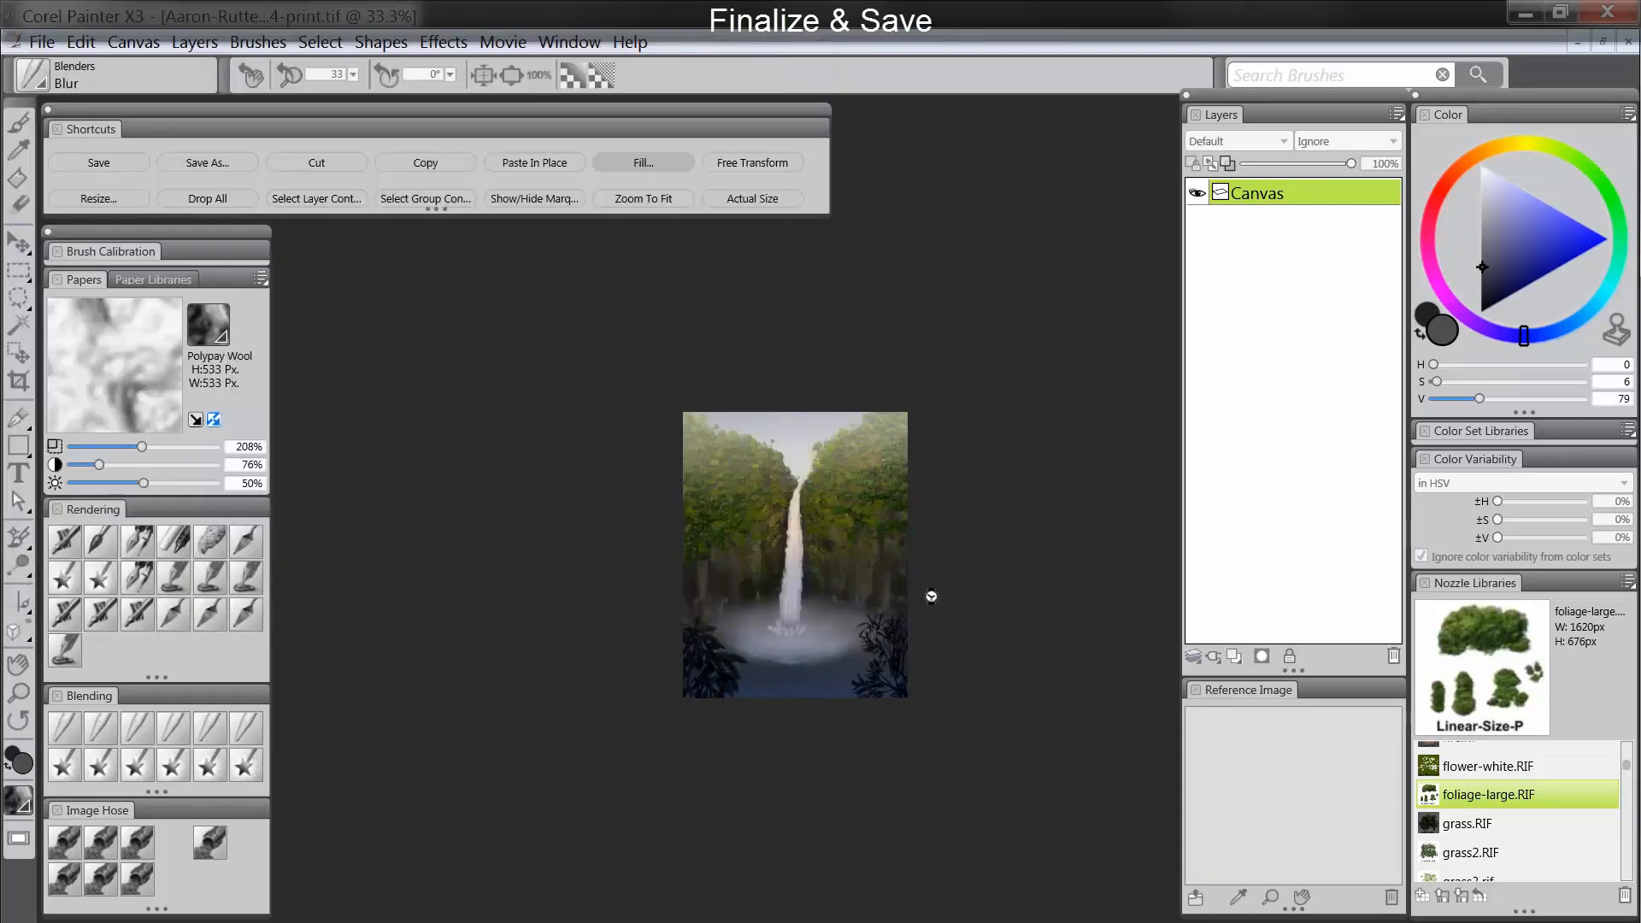
click(824, 558)
click(825, 564)
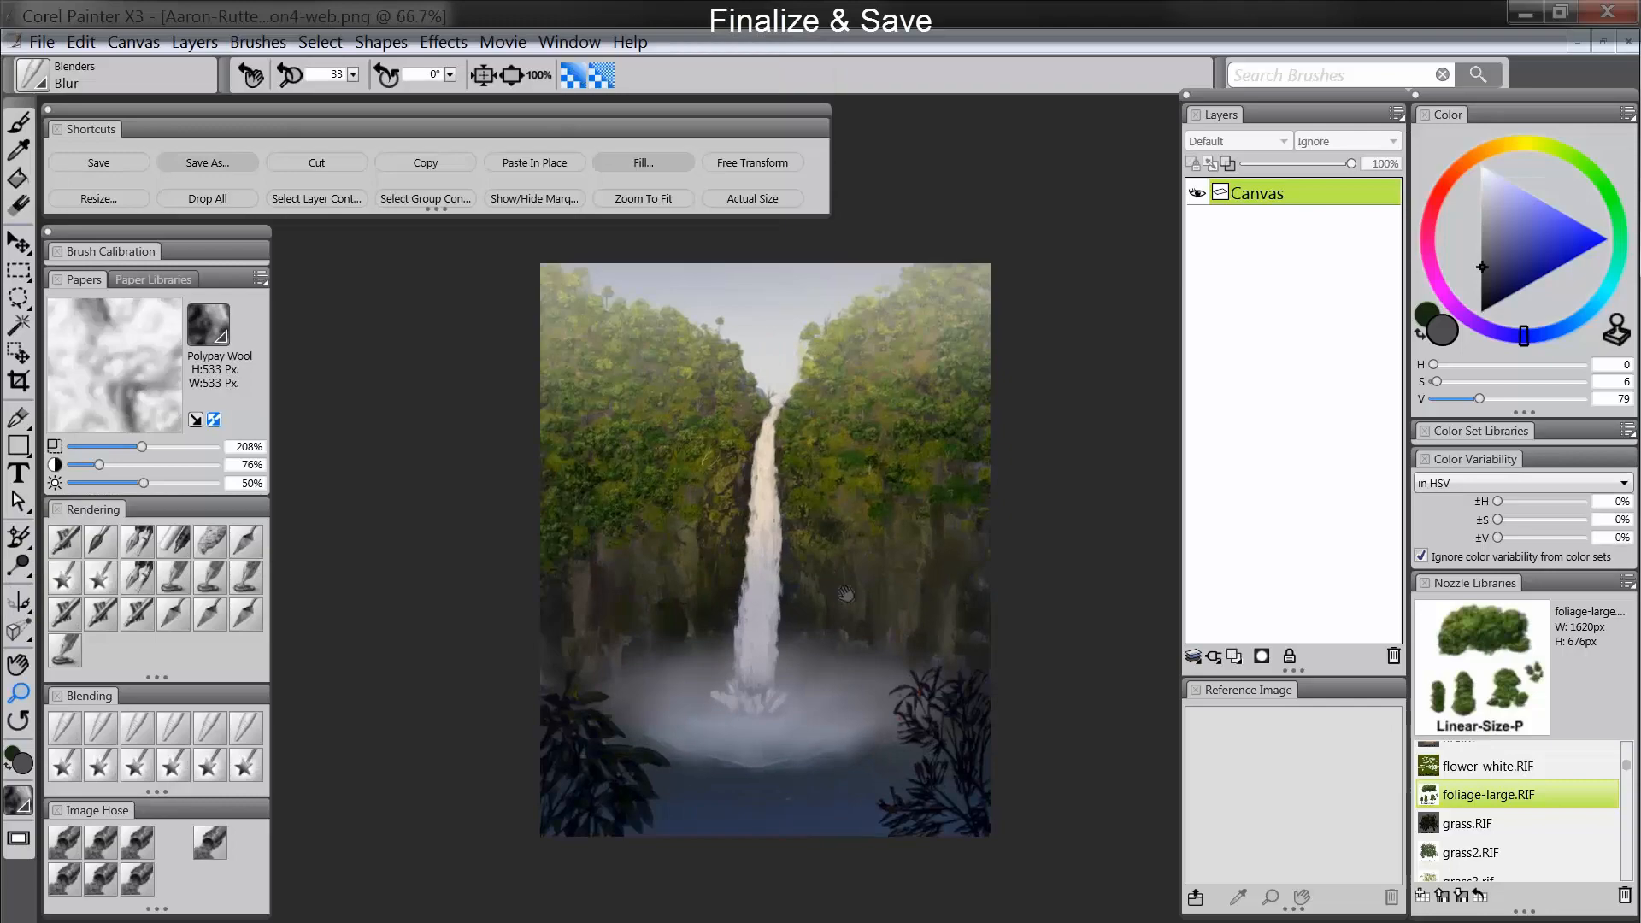
drag(846, 593, 829, 618)
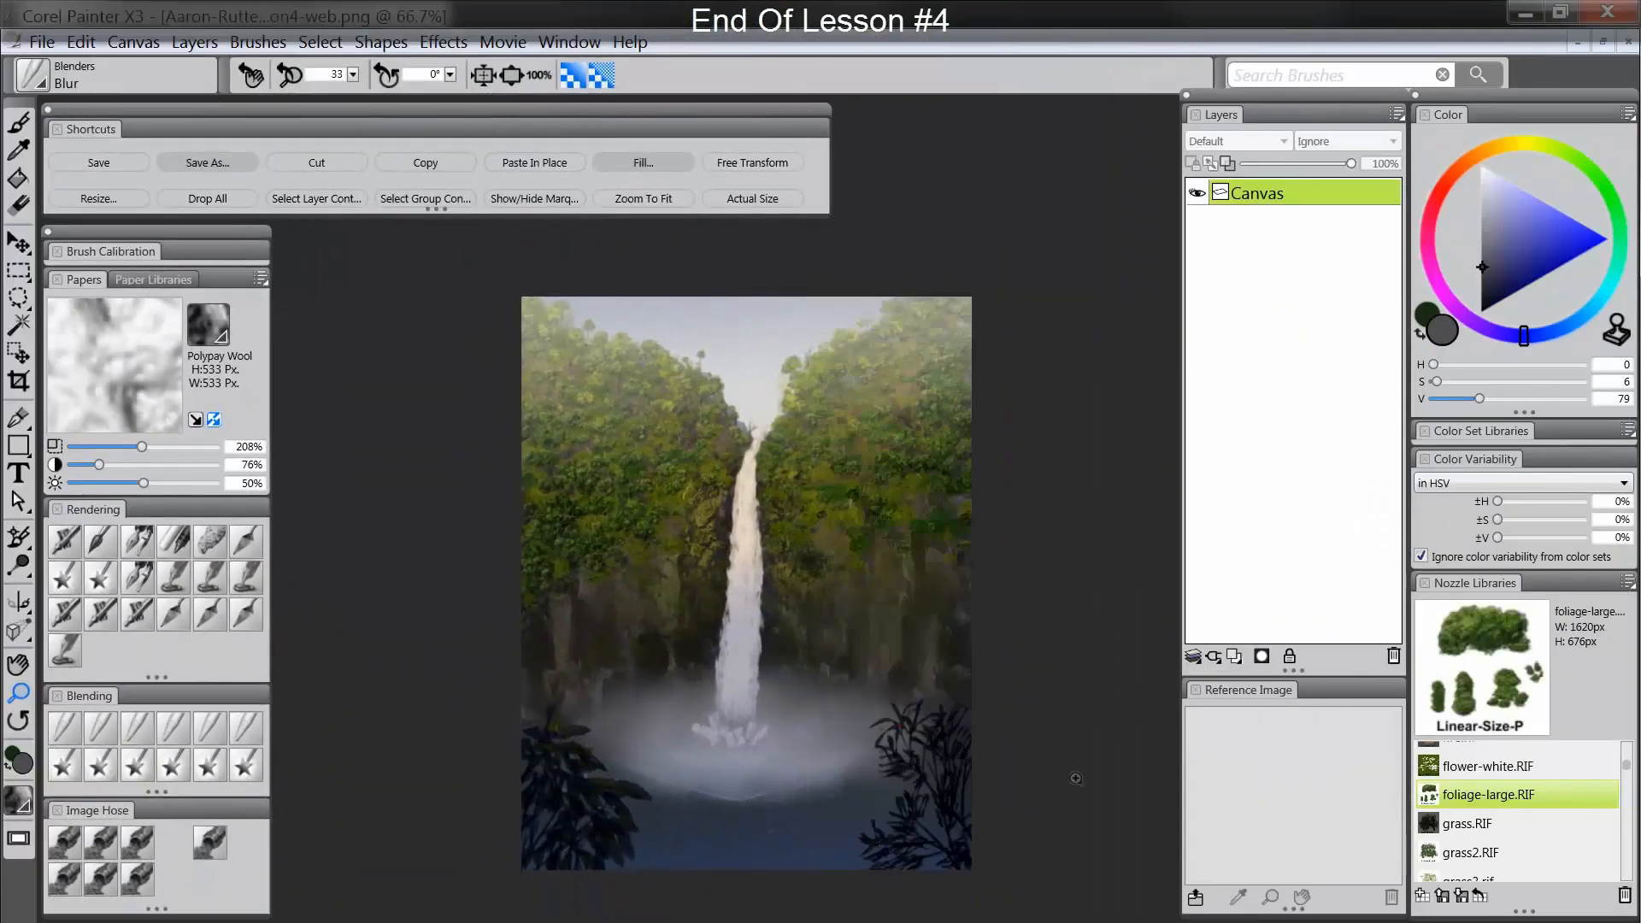